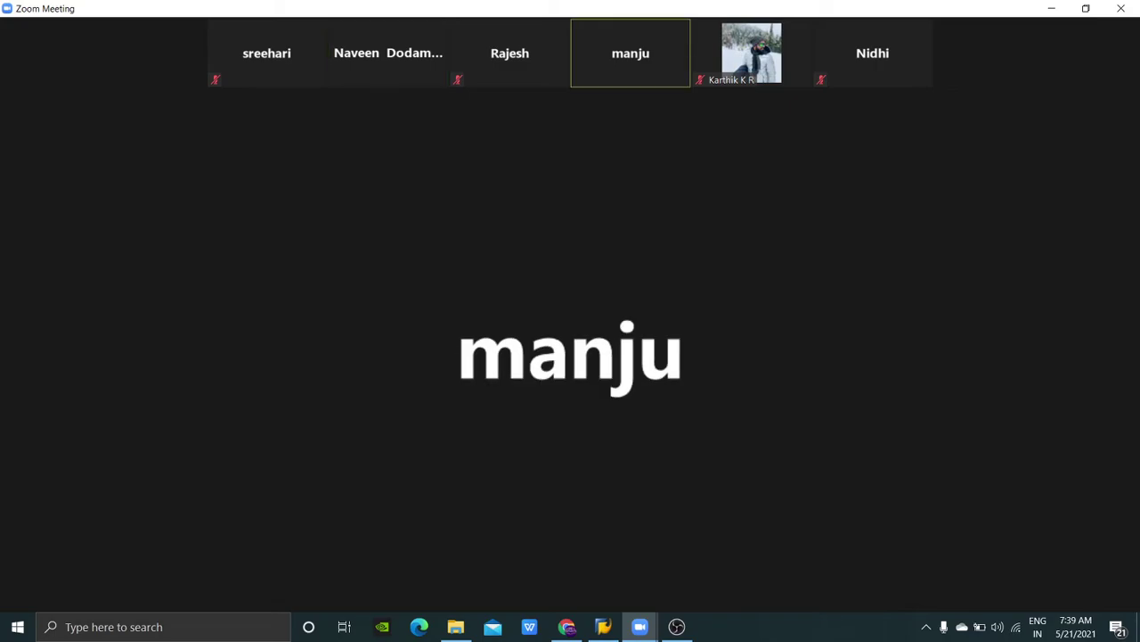
Step: Restore and re-minimize the SAP Logon window, then switch Zoom to the shared-screen view
mouse_move(34, 588)
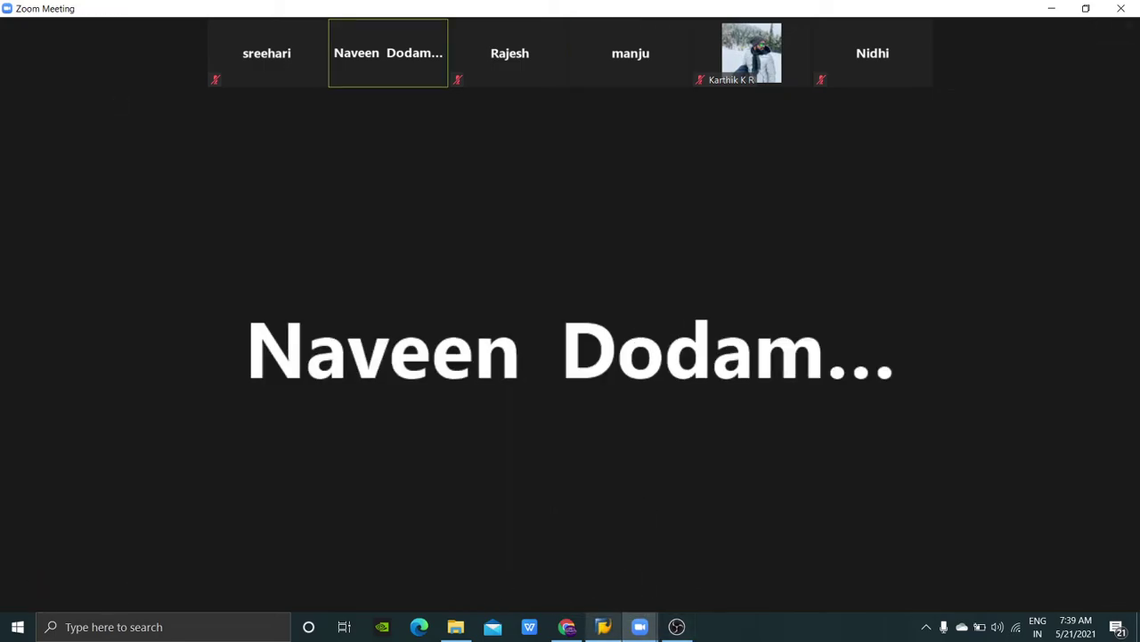
left_click(603, 626)
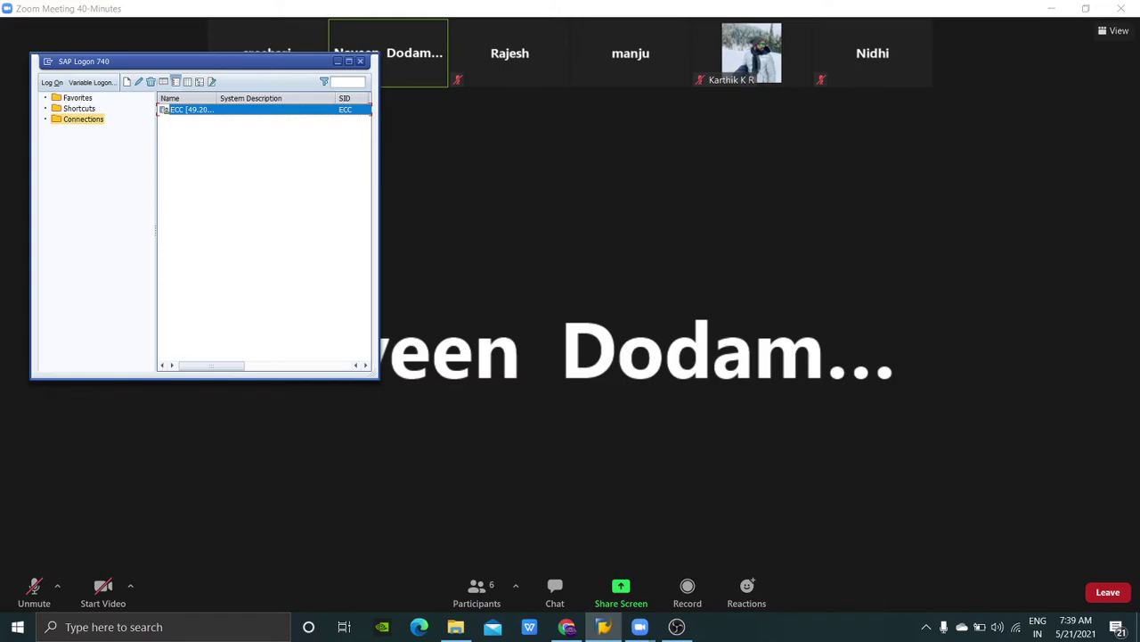
left_click(338, 61)
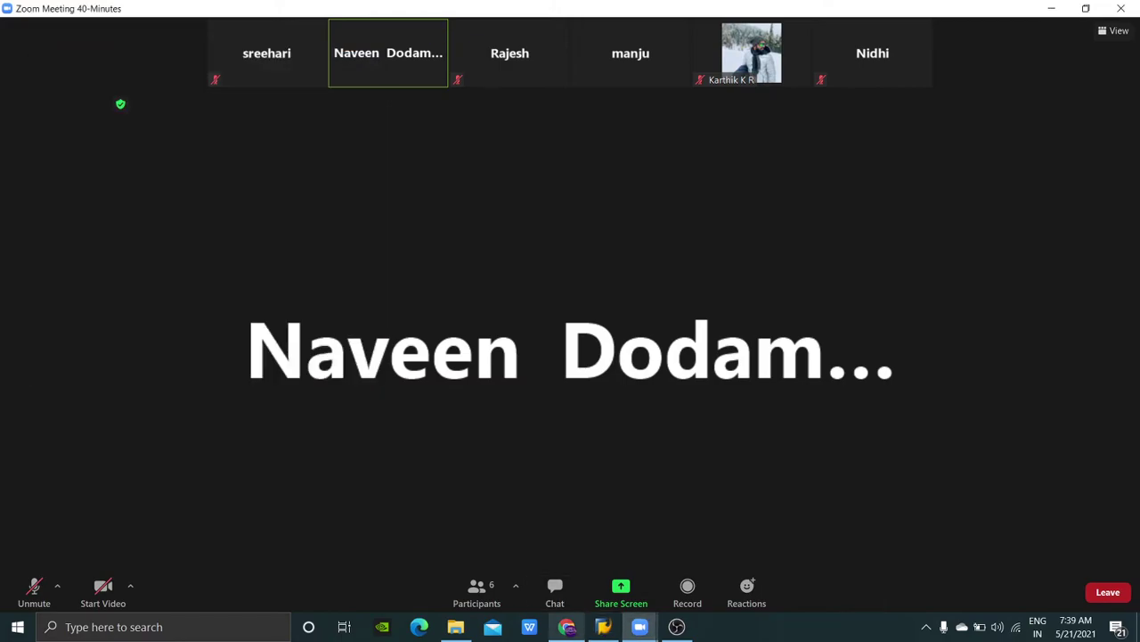
mouse_move(567, 627)
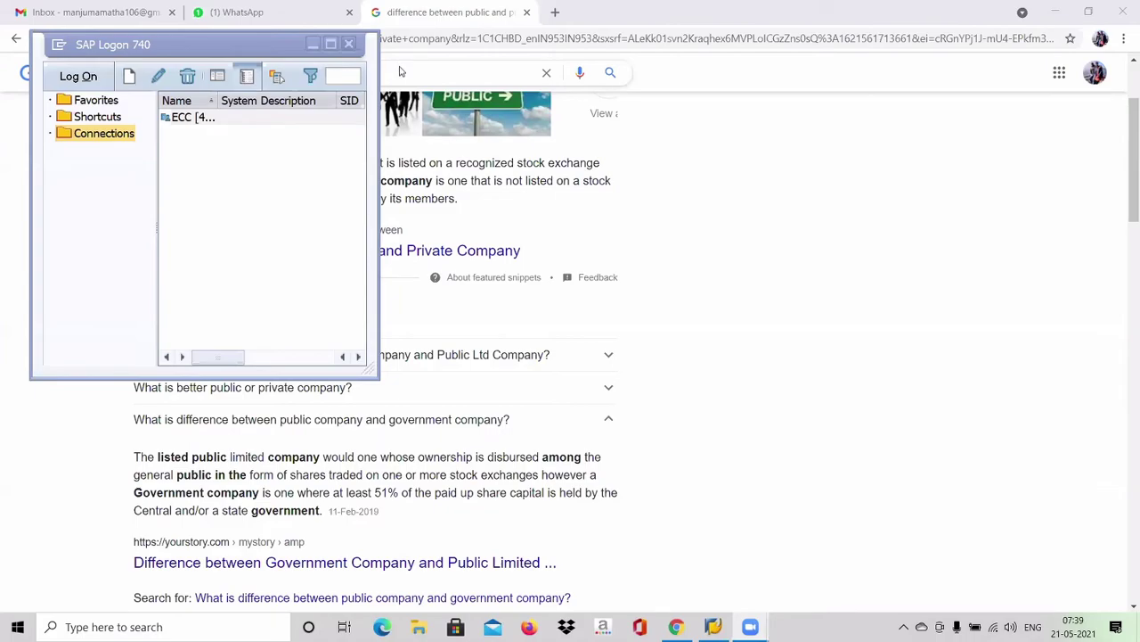
Step: Connect to the ECC system and log on with the user name and password
double_click(254, 122)
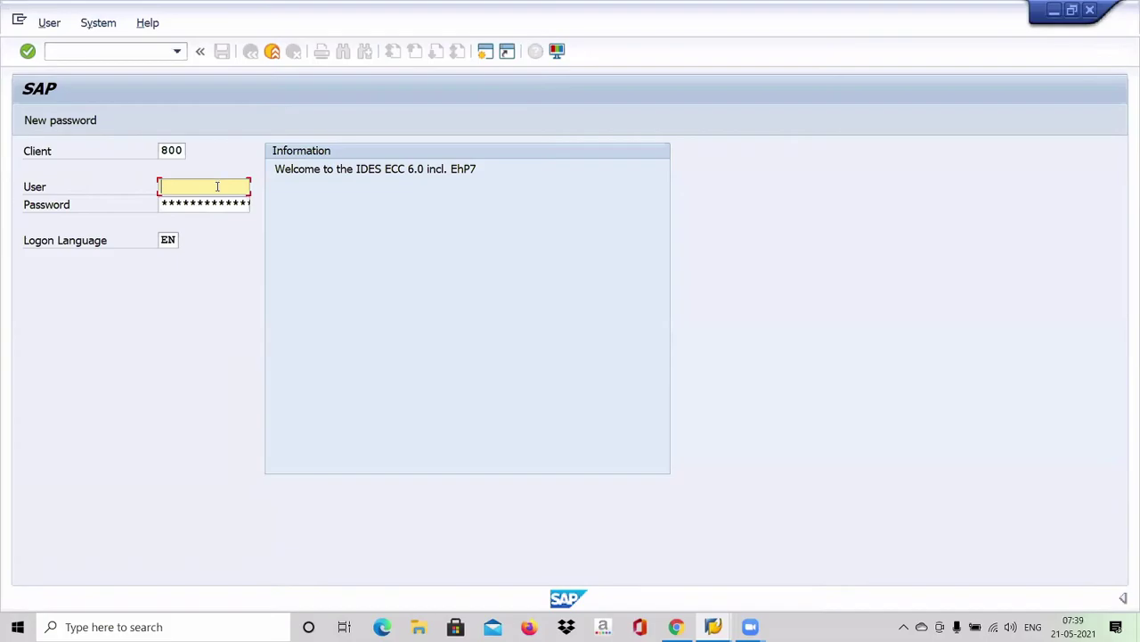
type("rohith12")
left_click(211, 204)
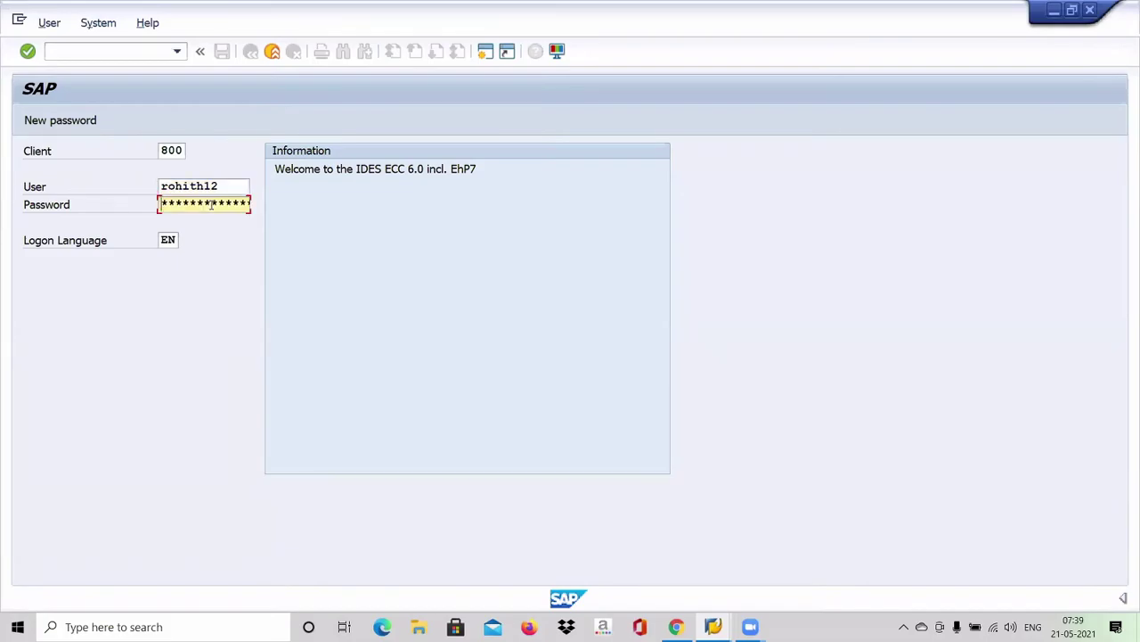
type("***")
key("Return")
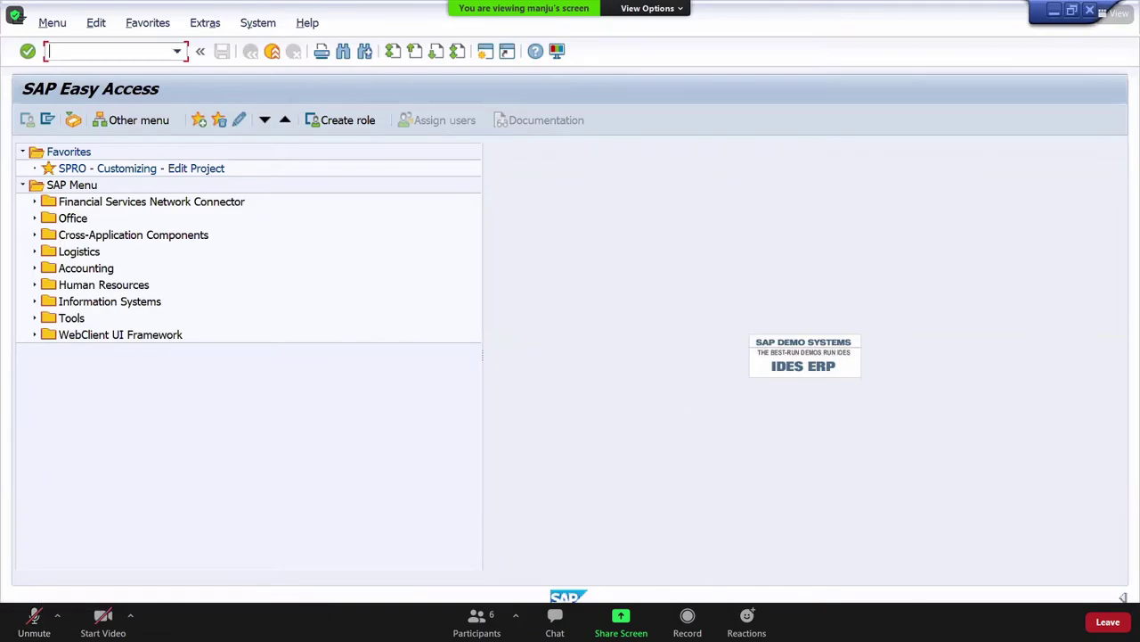
Step: Unmute the Zoom microphone and bring up SAP Logon from the Start menu
mouse_move(677, 623)
key("alt+a")
key("super")
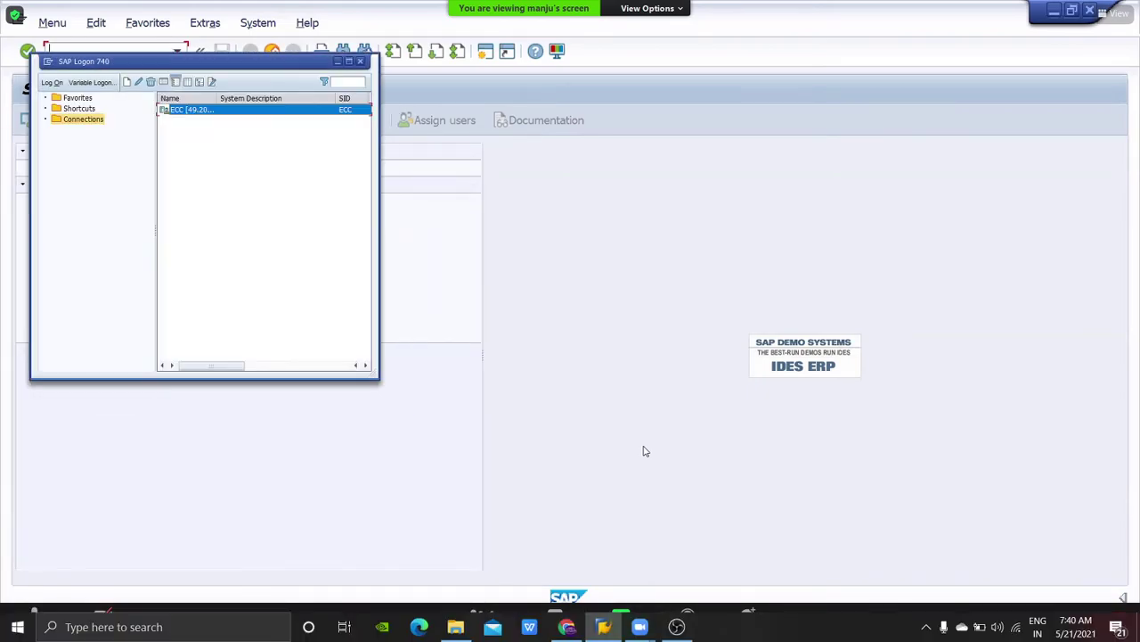
Step: Run transaction SPRO to open the customizing project worklist, then dismiss the Start menu
type("spro")
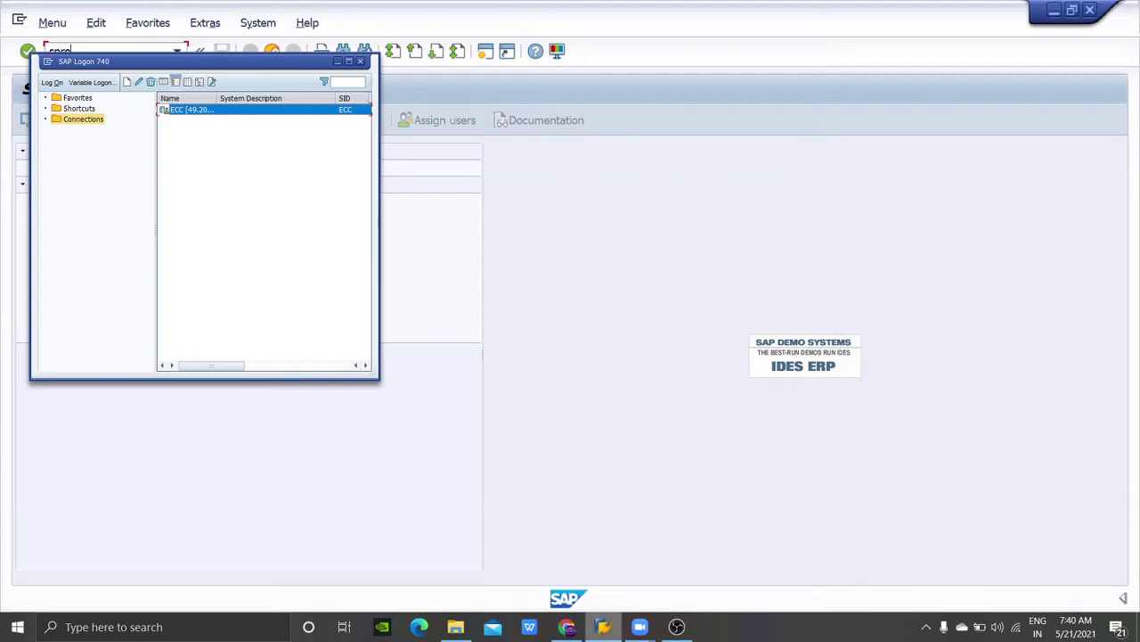
key("Return")
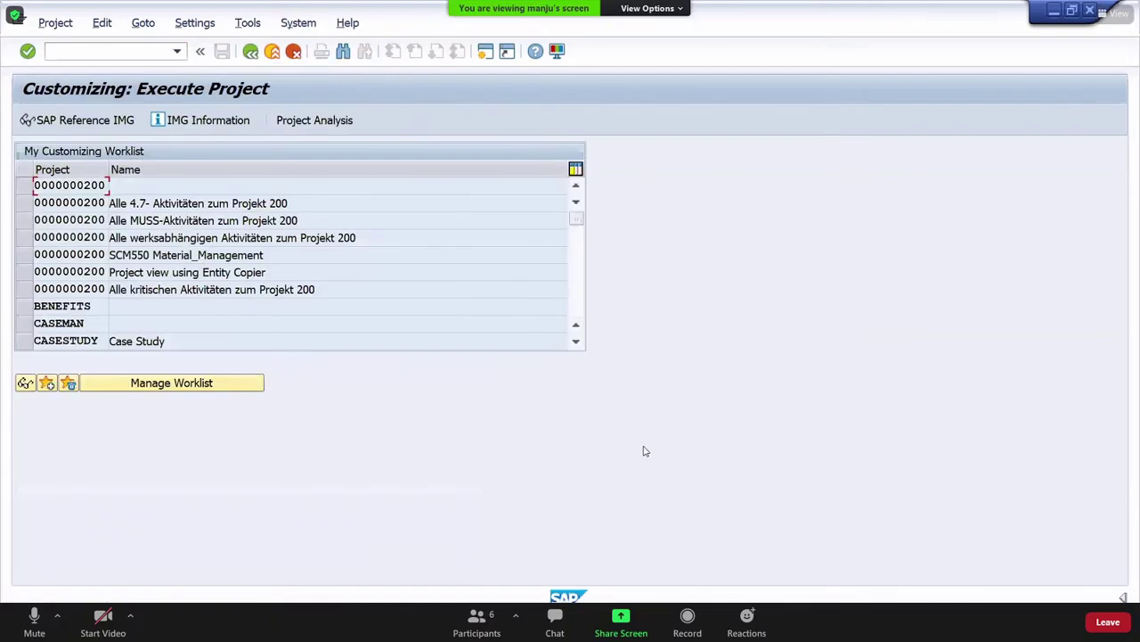
key("super")
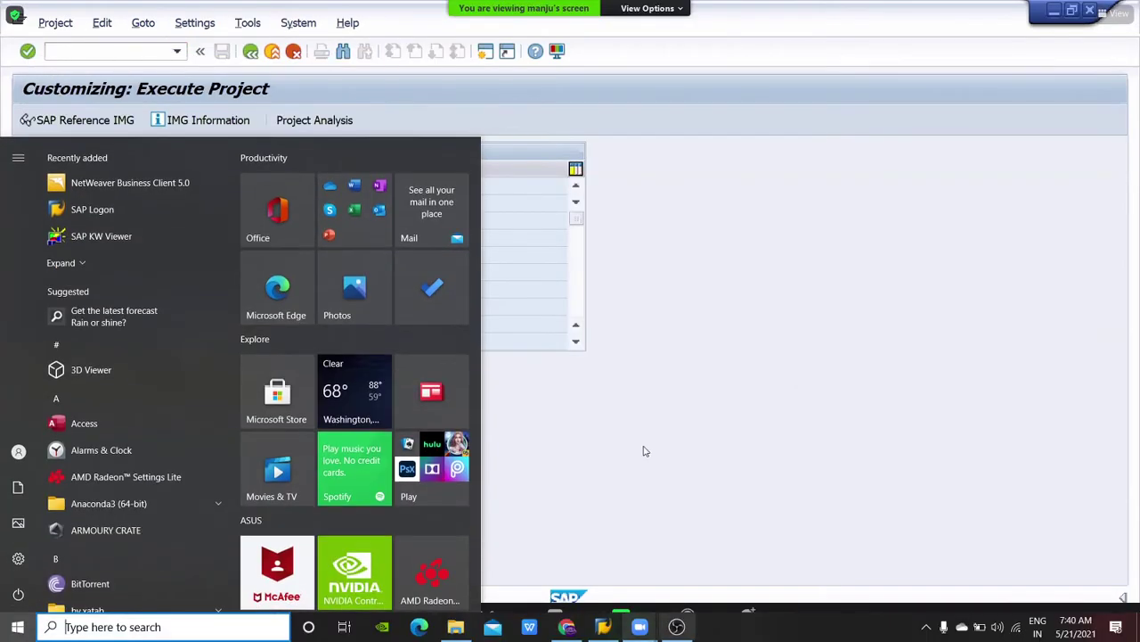
left_click(645, 451)
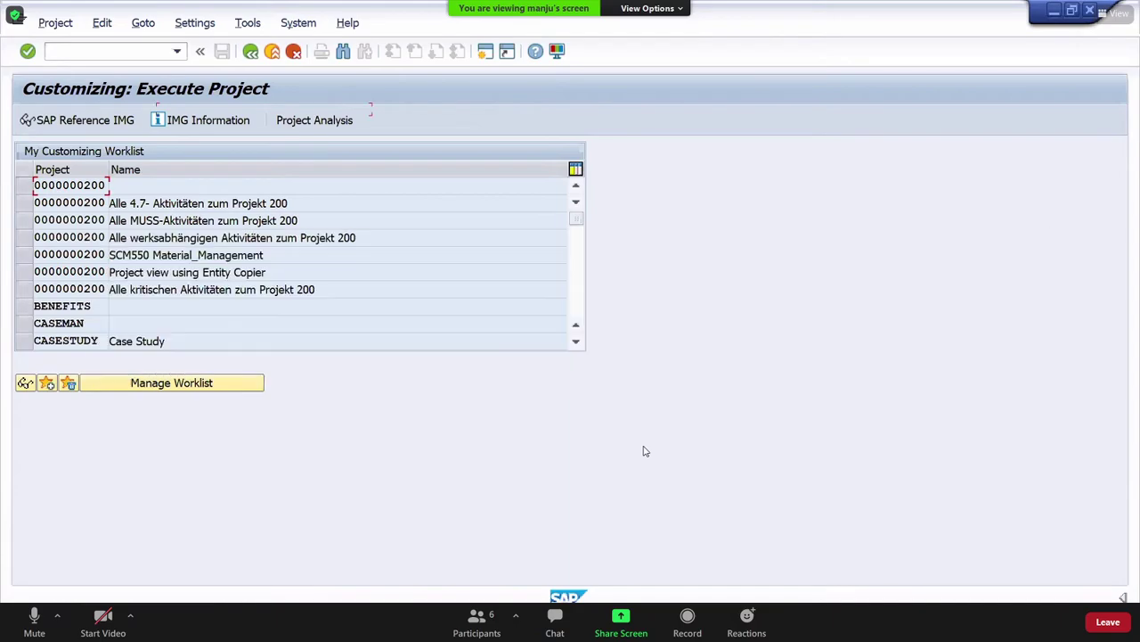
Step: Open and close Windows search, then try to start Zoom screen sharing
key("super+s")
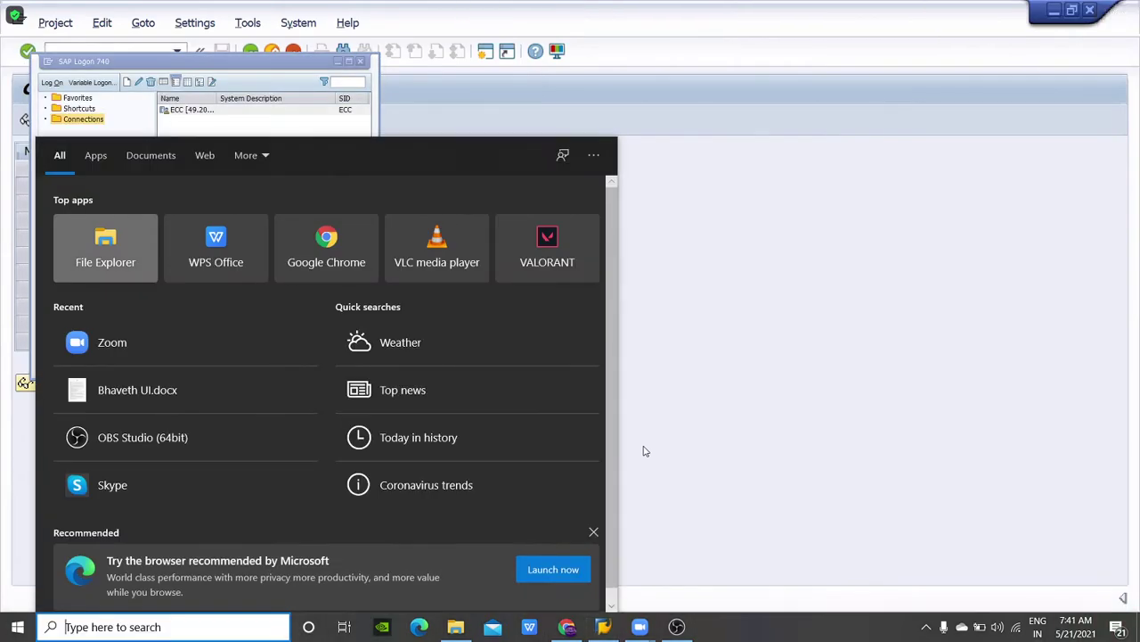
key("Escape")
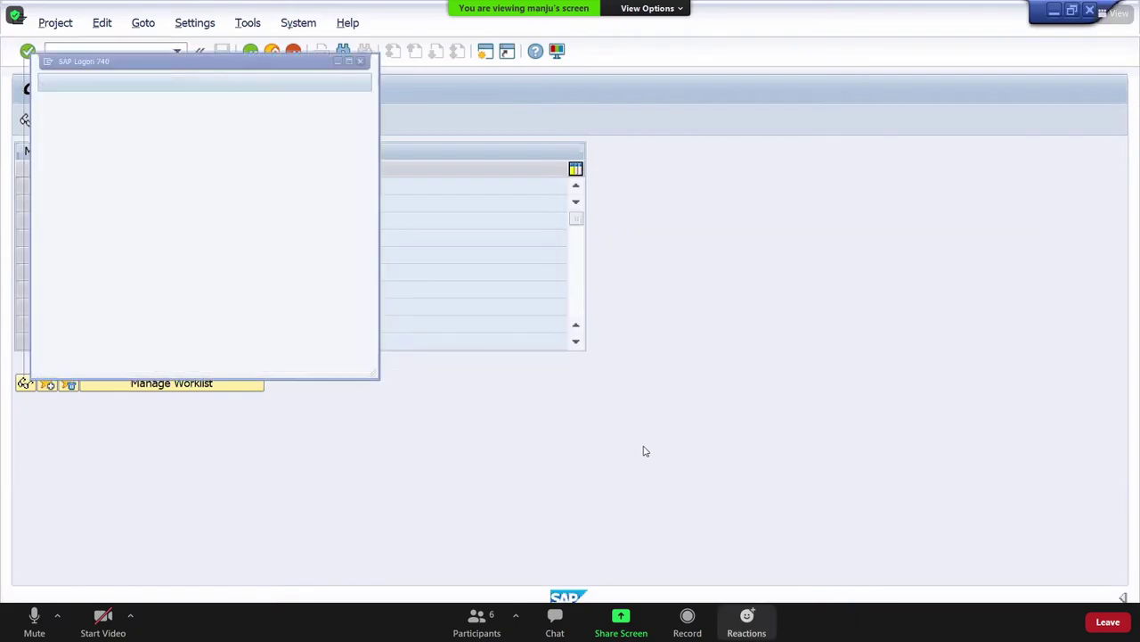
key("alt+s")
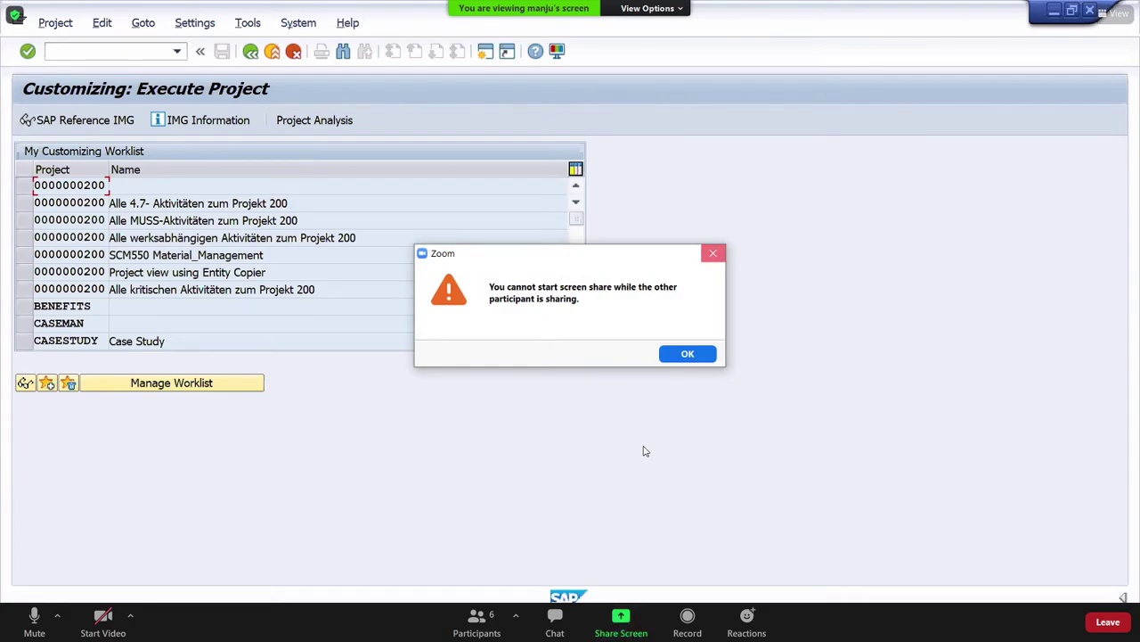
Step: Acknowledge the Zoom 'cannot start screen share' message
key("Return")
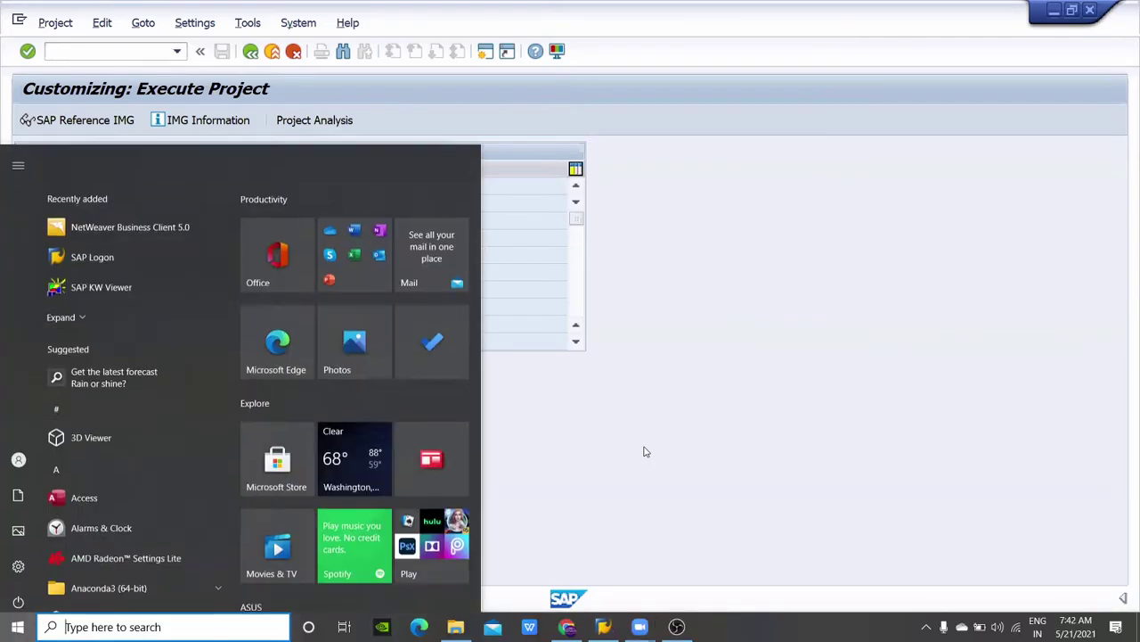
Step: Open the SAP Reference IMG from the Customizing: Execute Project screen
type("sap")
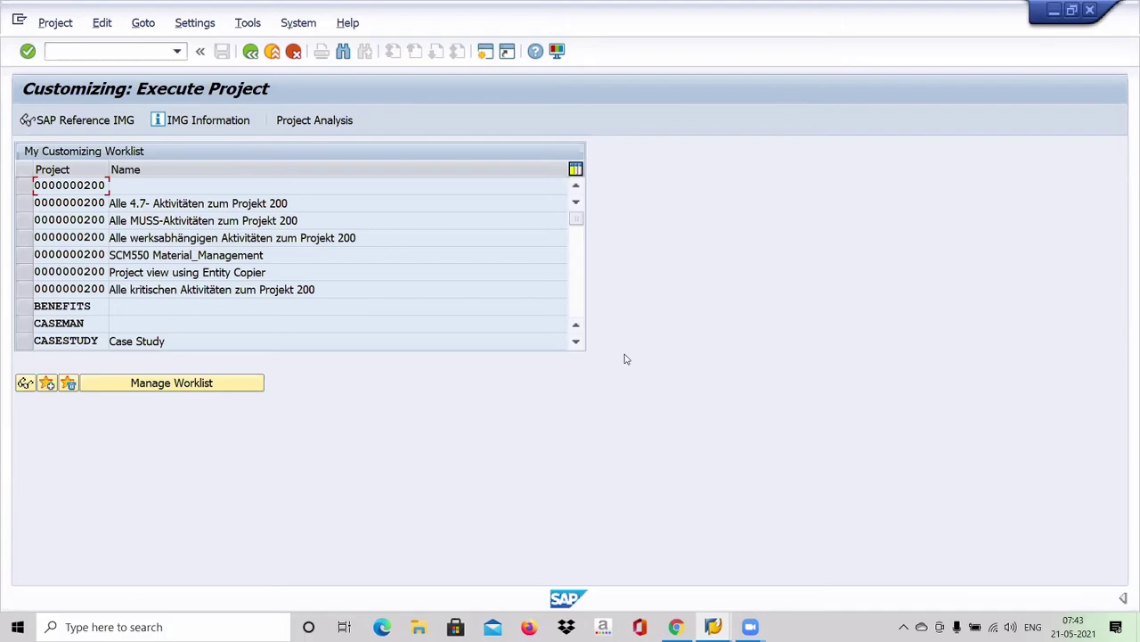
left_click(105, 124)
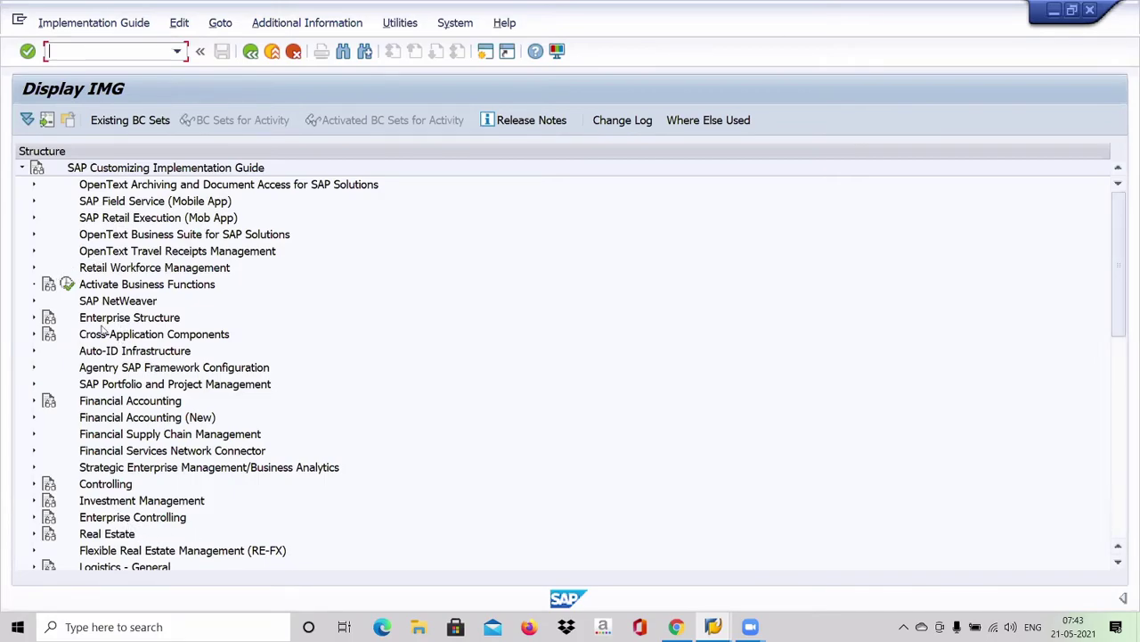
Step: View and close the Enterprise Structure documentation, then expand the Enterprise Structure node
left_click(51, 320)
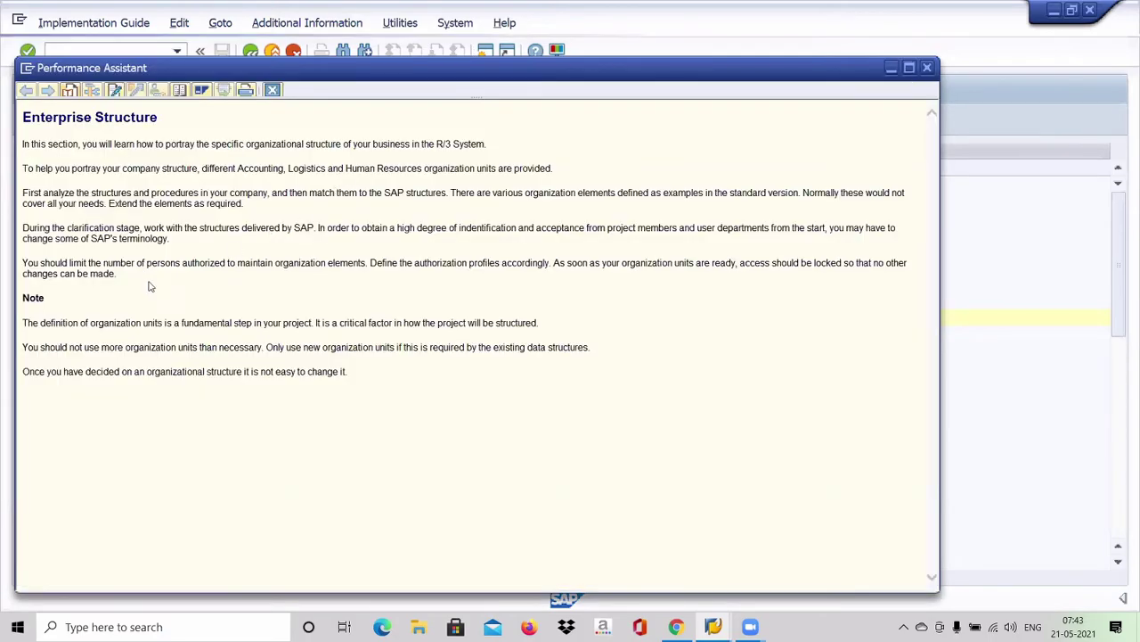
key("Escape")
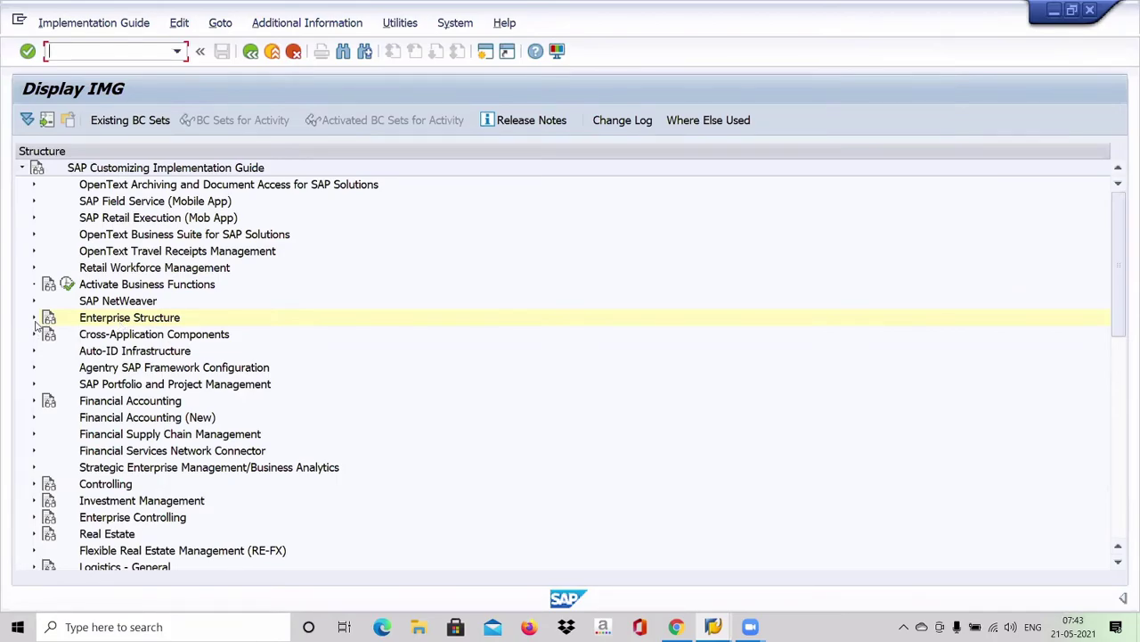
left_click(36, 321)
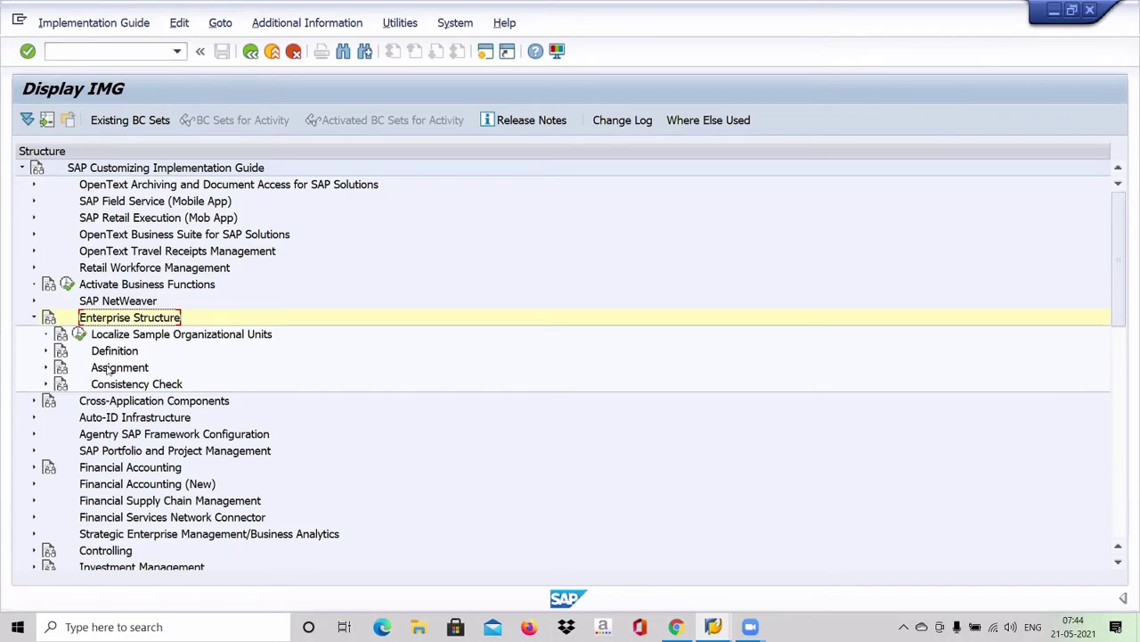
Step: Expand Definition and its Financial Accounting branch to list Define company through Define Profit Center
left_click(47, 351)
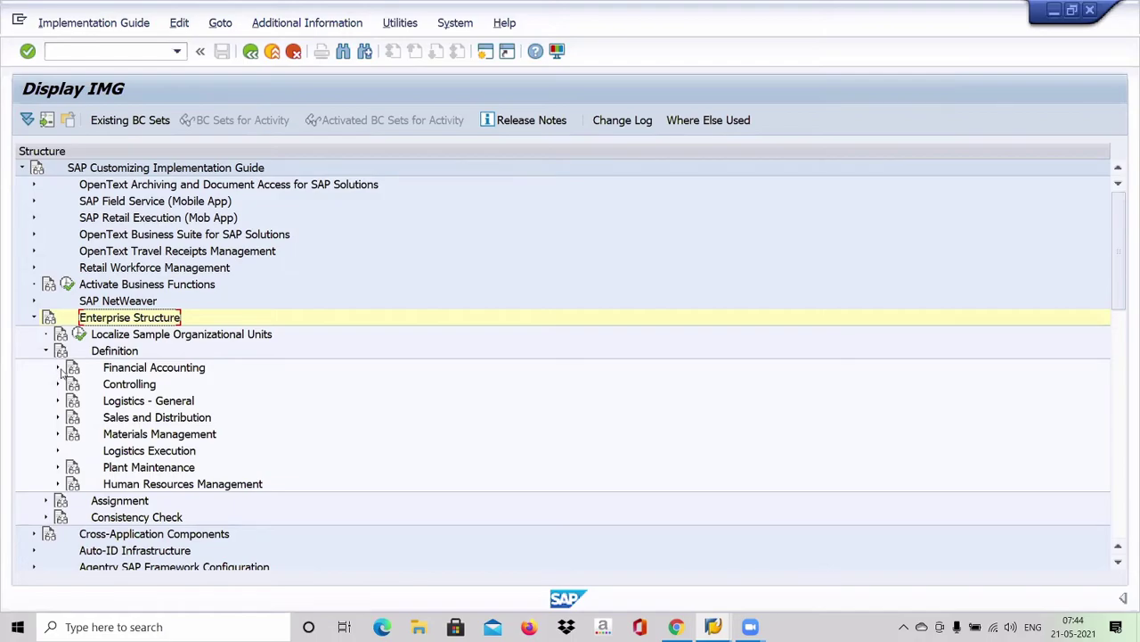
left_click(59, 368)
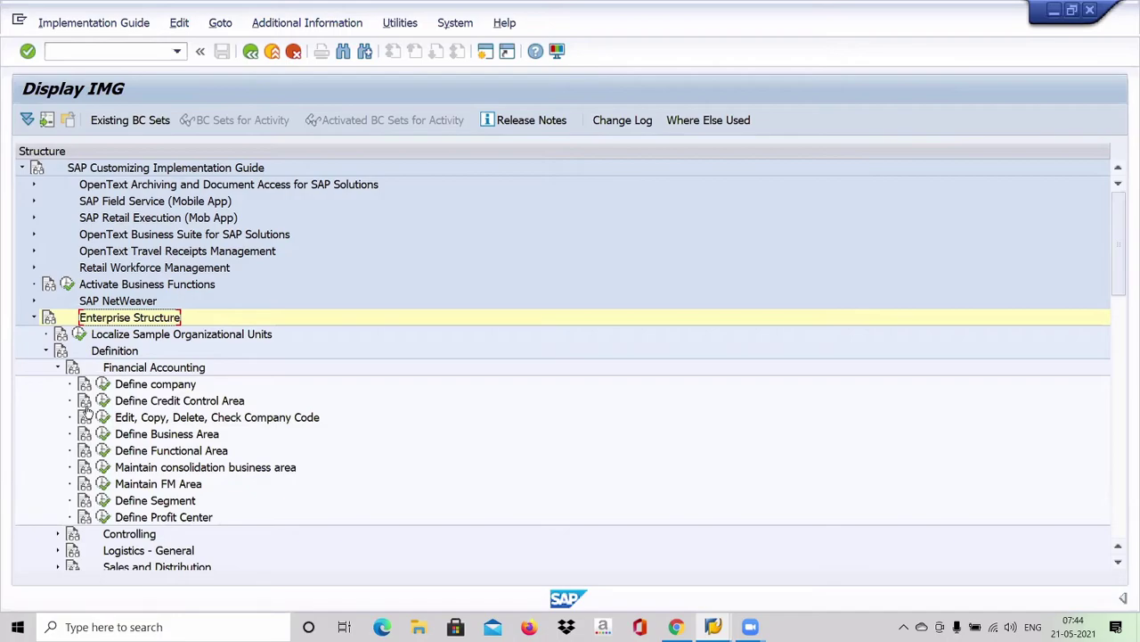
Step: Decline the Define company error prompt and log back on to ECC to reach Internal trading partners
mouse_move(34, 627)
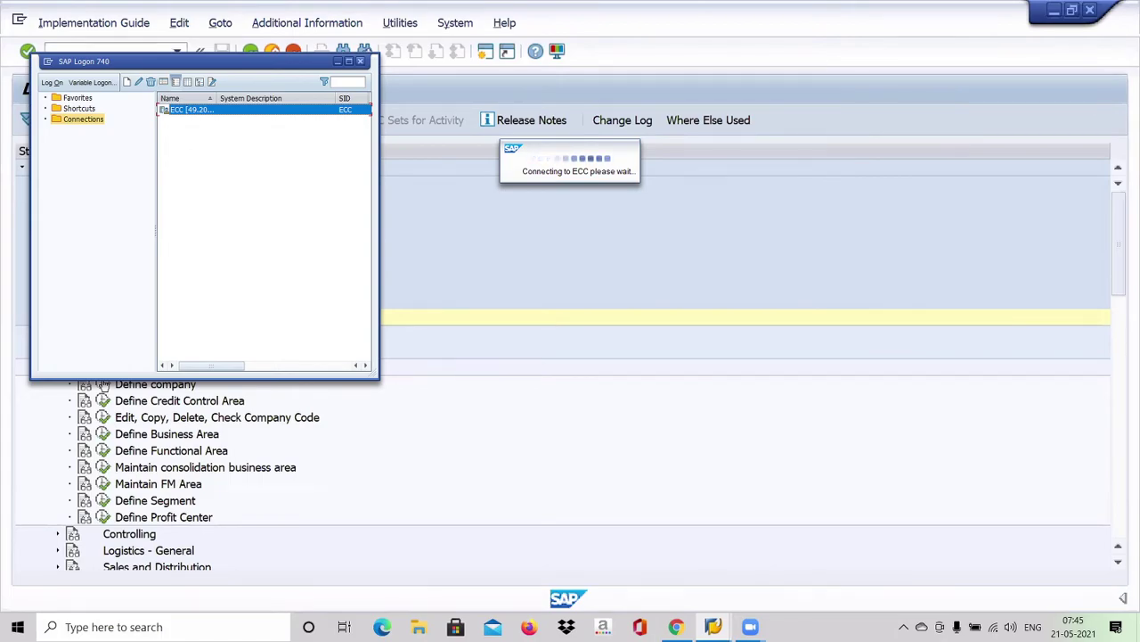
key("Tab")
key("Return")
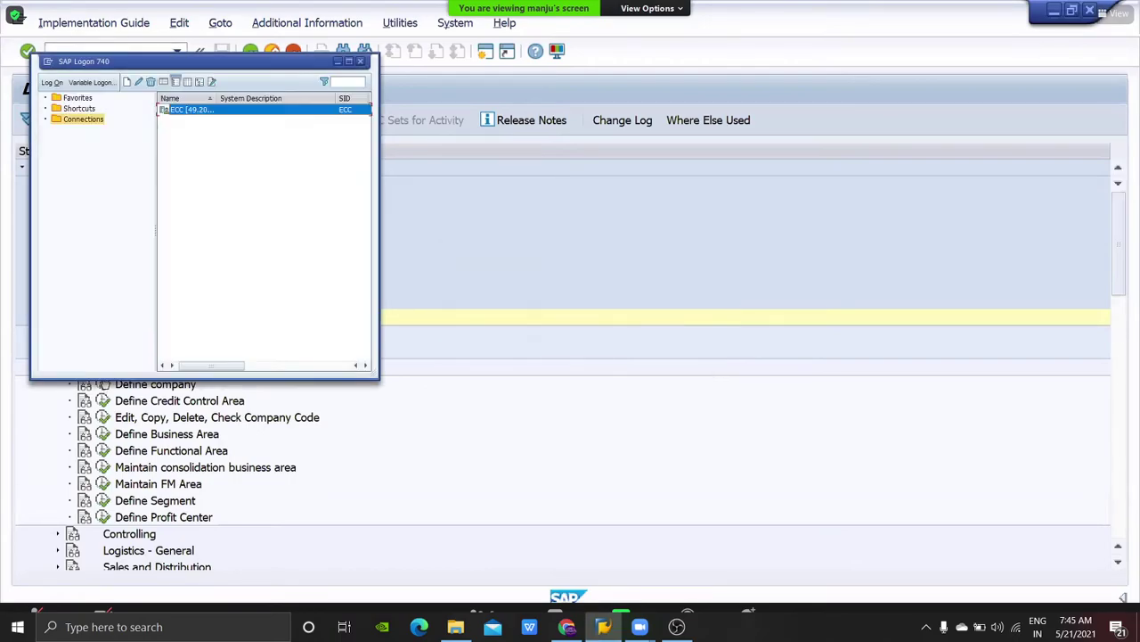
left_click(107, 385)
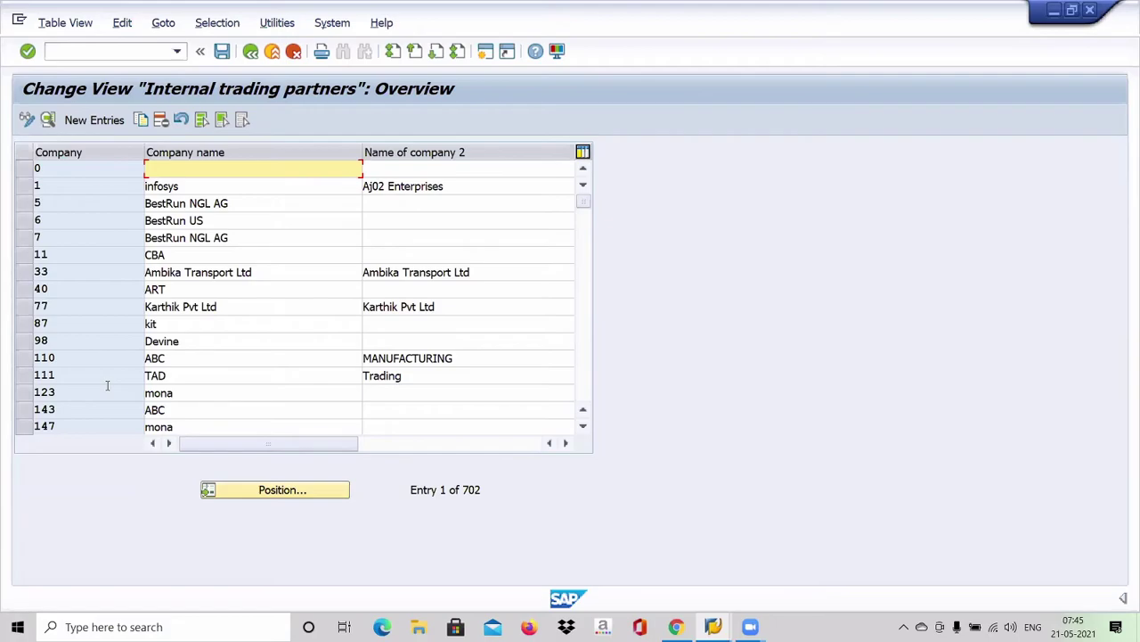
Step: Choose New Entries in the Internal trading partners view to get a blank company form
left_click(92, 124)
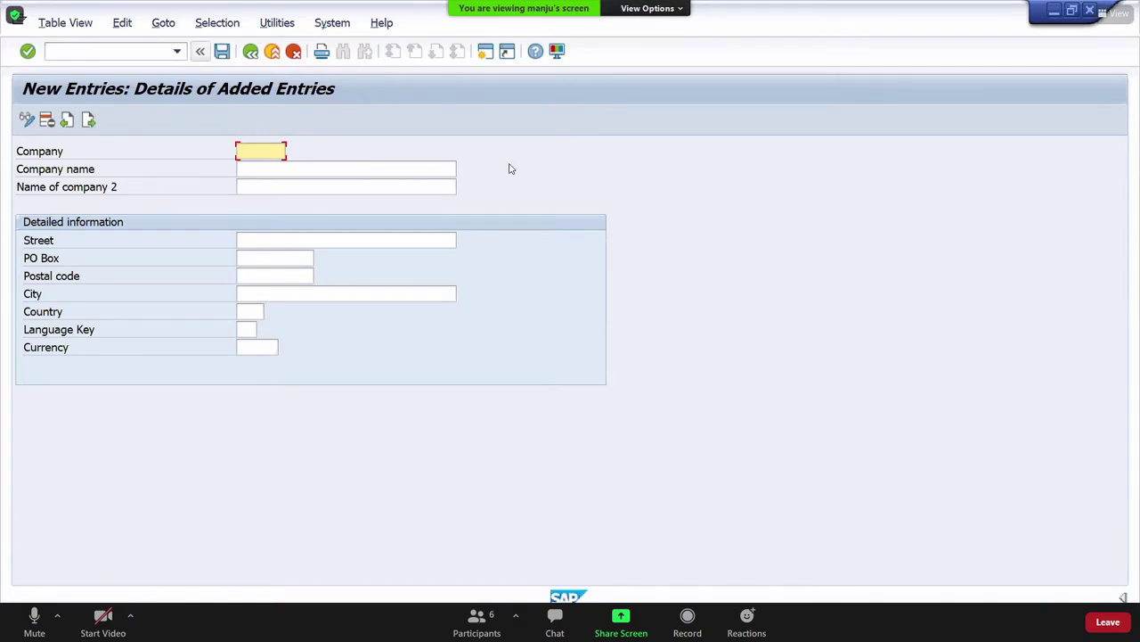
Step: Enter BMW in capitals as the company code
left_click(34, 621)
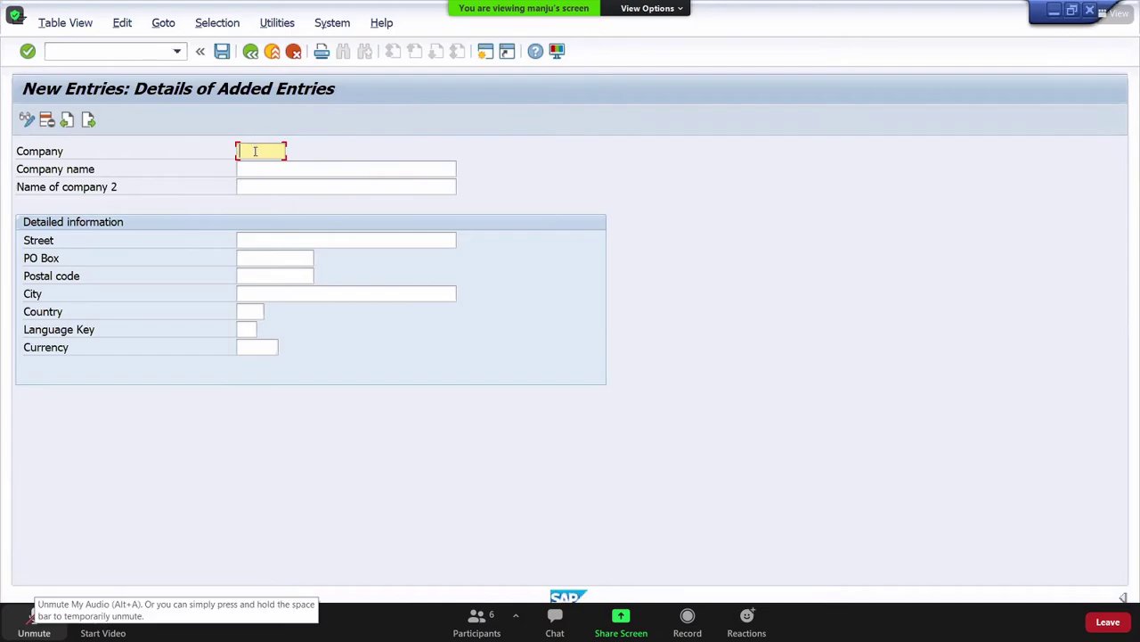
type("bmw")
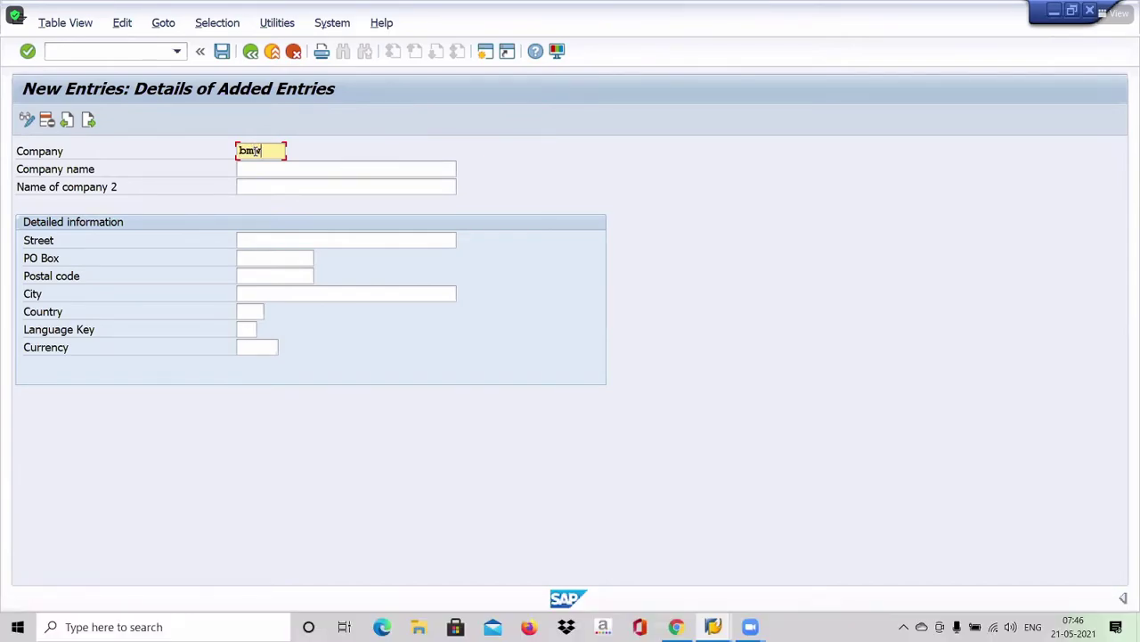
key("BackSpace")
key("BackSpace")
key("BackSpace")
key("Caps_Lock")
type("B")
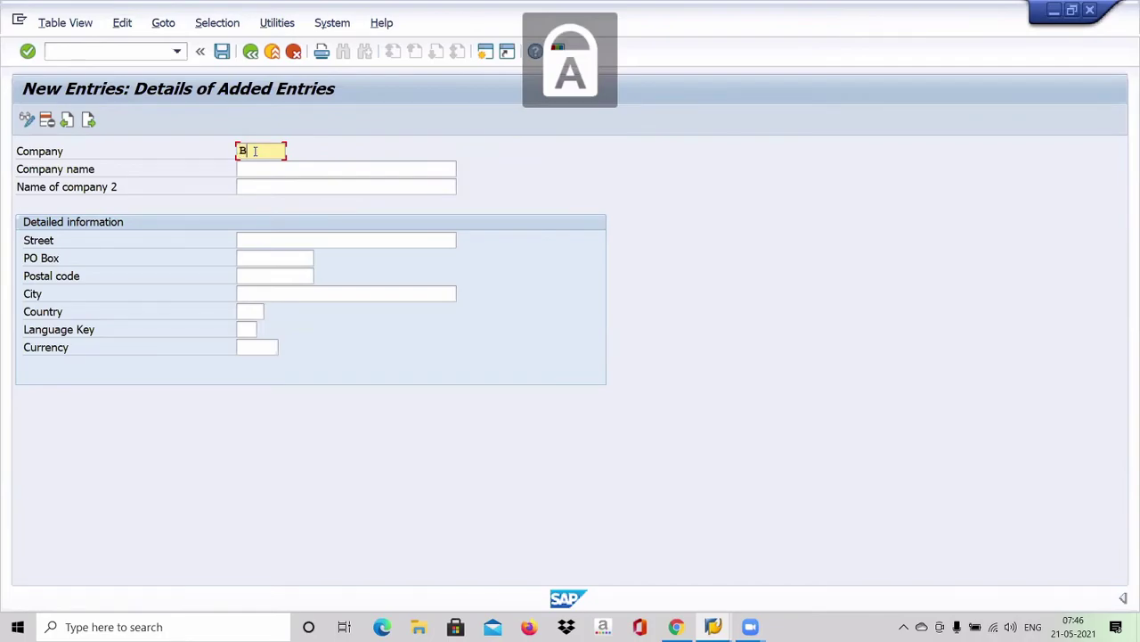
type("MW")
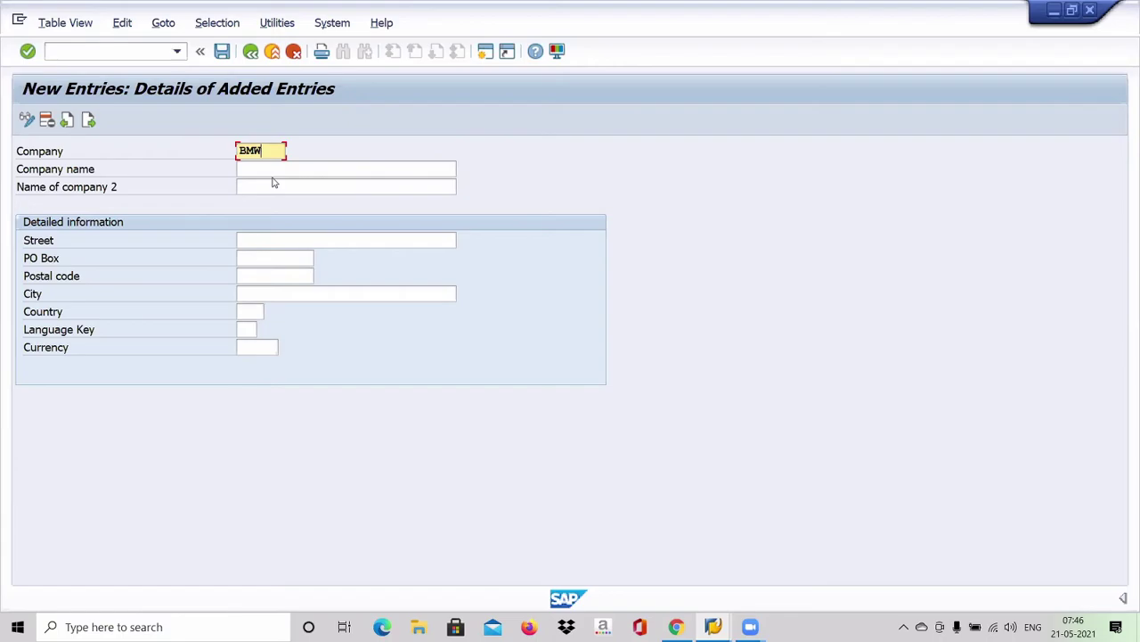
Step: Enter company name BRITISH MOTOR WORKS, correcting the BRITESH and MOTOER typos
key("Tab")
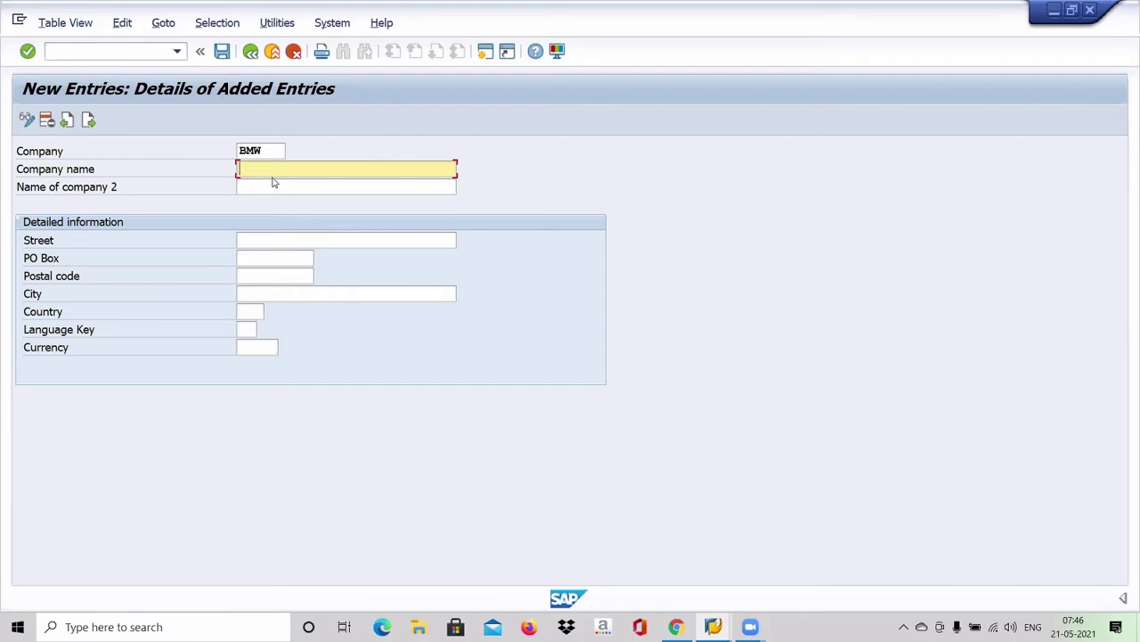
type("BRITESH MOTOER WORKS")
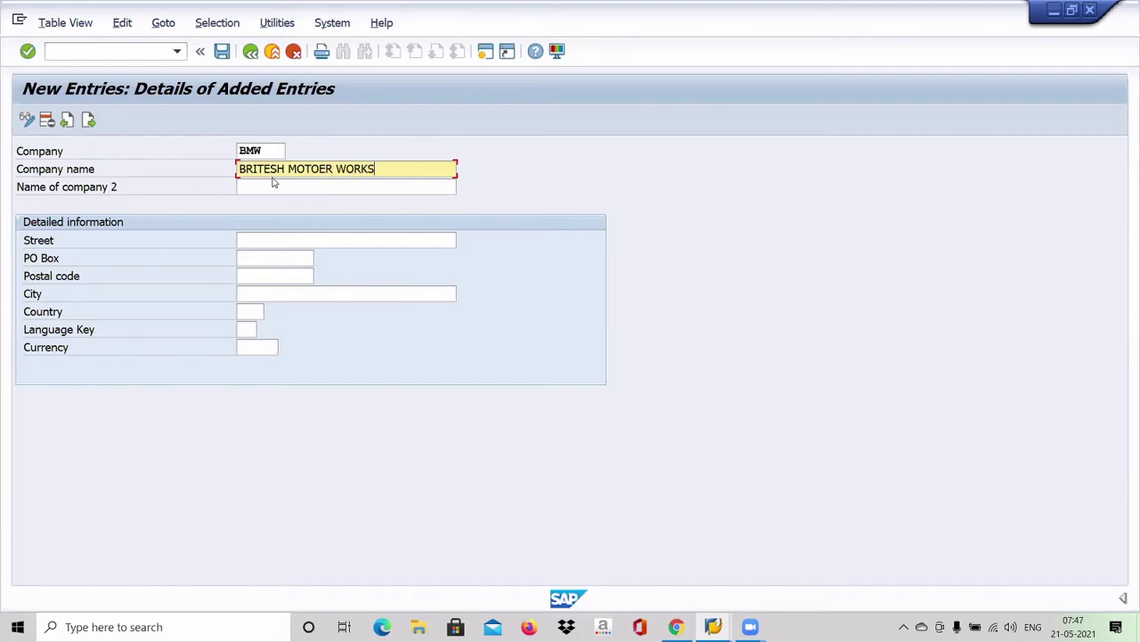
left_click(268, 169)
key("BackSpace")
key("BackSpace")
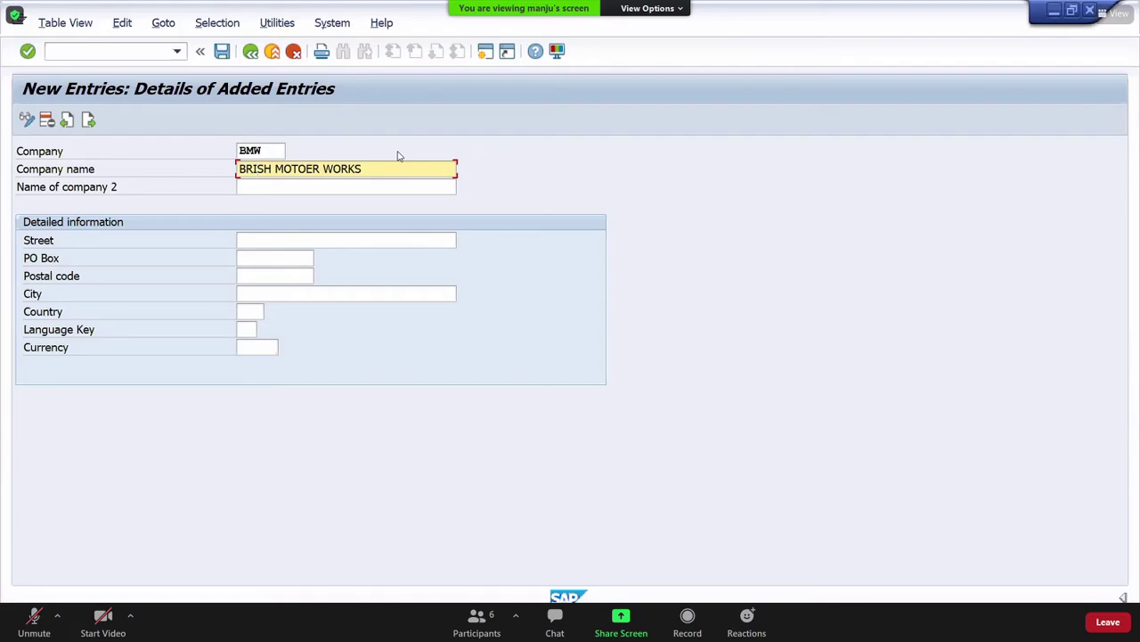
type("TI")
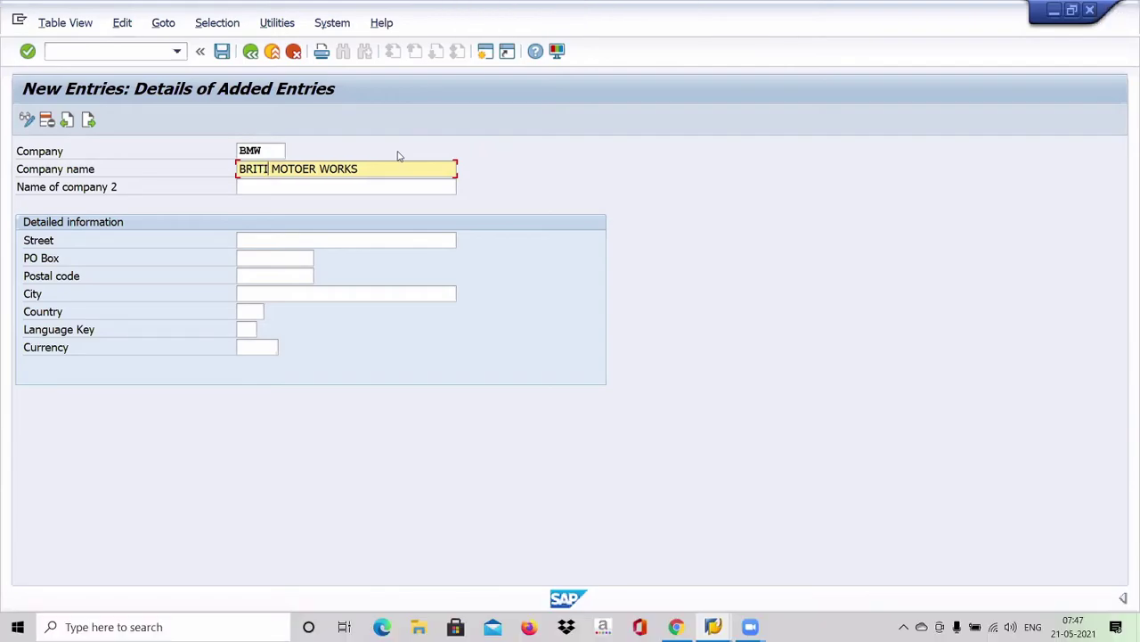
type("SH")
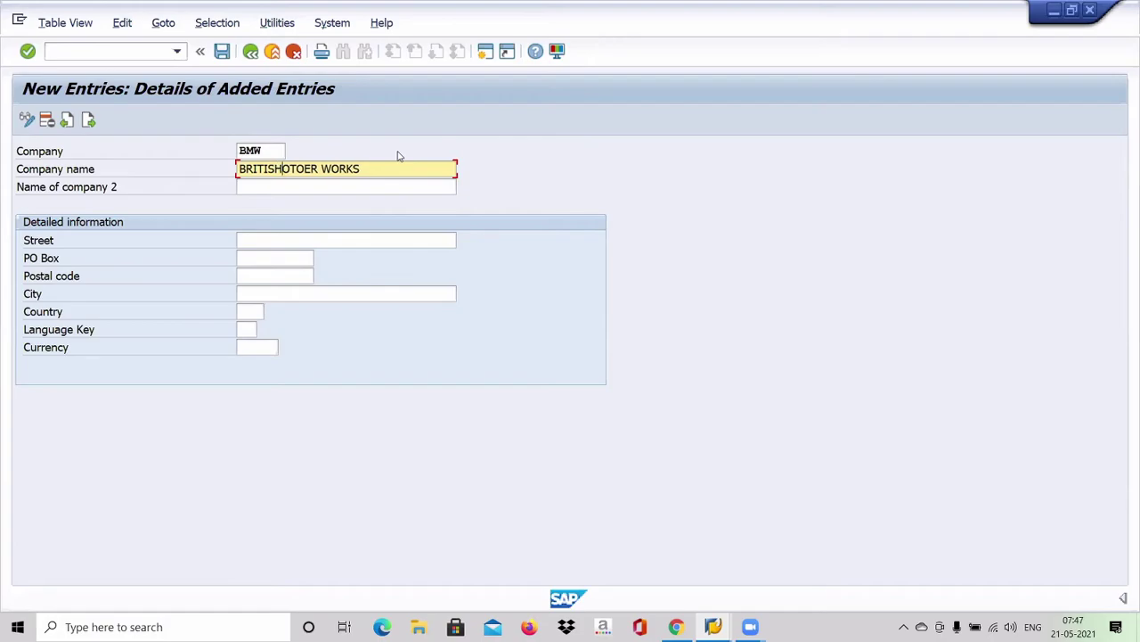
key("Right")
key("Right")
key("Right")
key("Right")
key("Right")
key("Right")
key("BackSpace")
key("BackSpace")
key("BackSpace")
key("BackSpace")
key("BackSpace")
key("BackSpace")
key("BackSpace")
key("BackSpace")
key("BackSpace")
key("BackSpace")
key("BackSpace")
type("MOTOR WORKS")
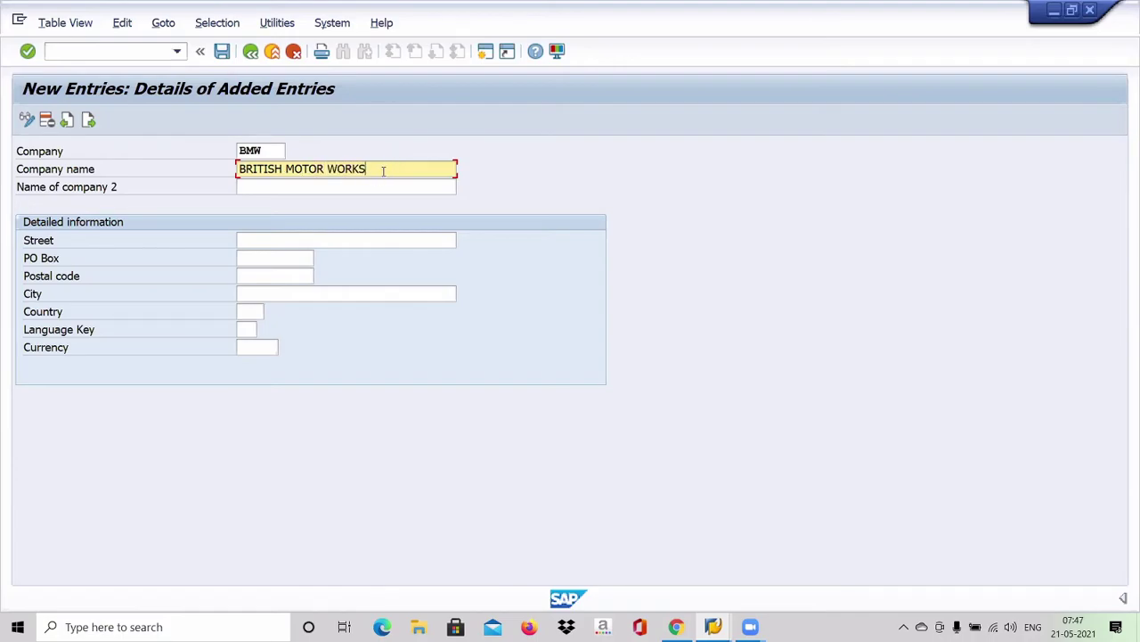
left_click(354, 191)
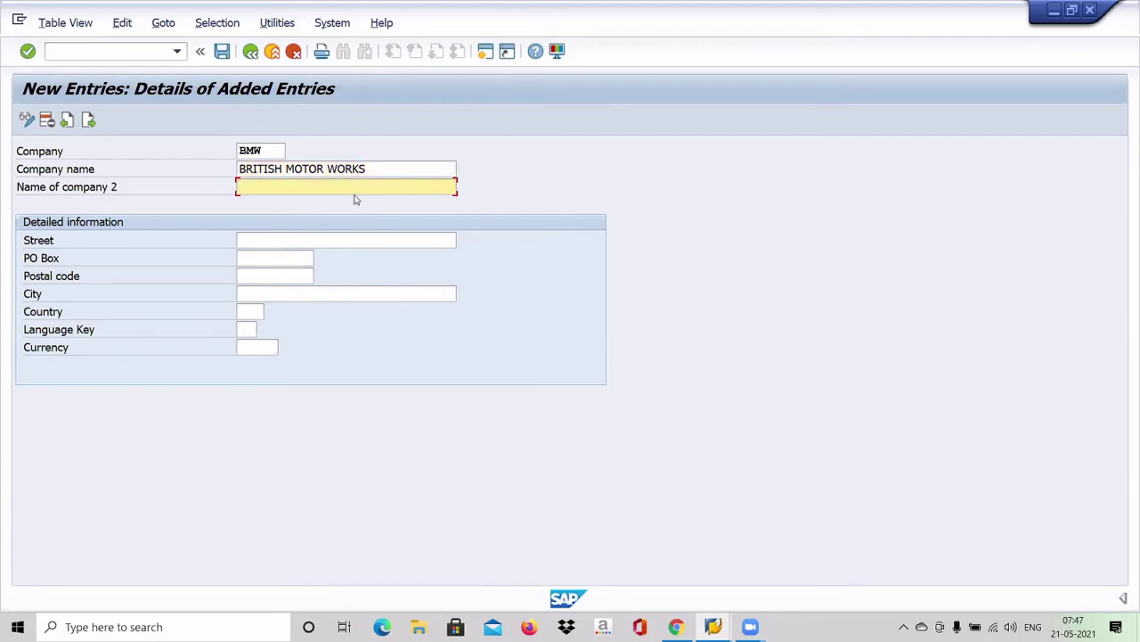
Step: Fill in street JP NAGAR, city BANGALORE and country IN, dismissing a .NET Framework error
left_click(270, 240)
type("JP NAGAR")
key("super")
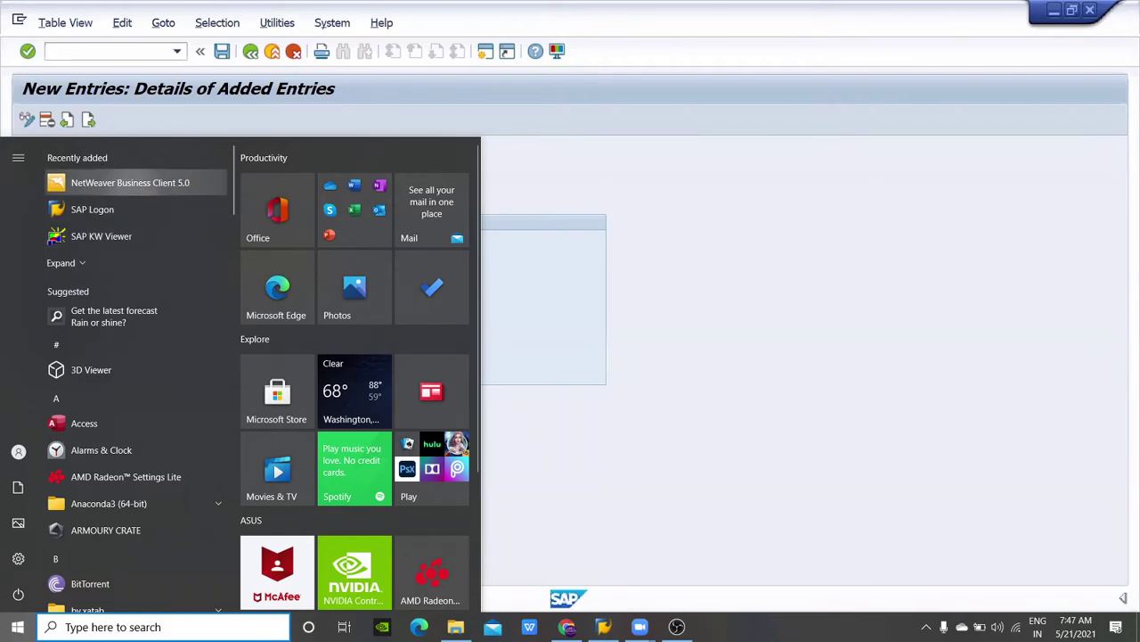
left_click(124, 182)
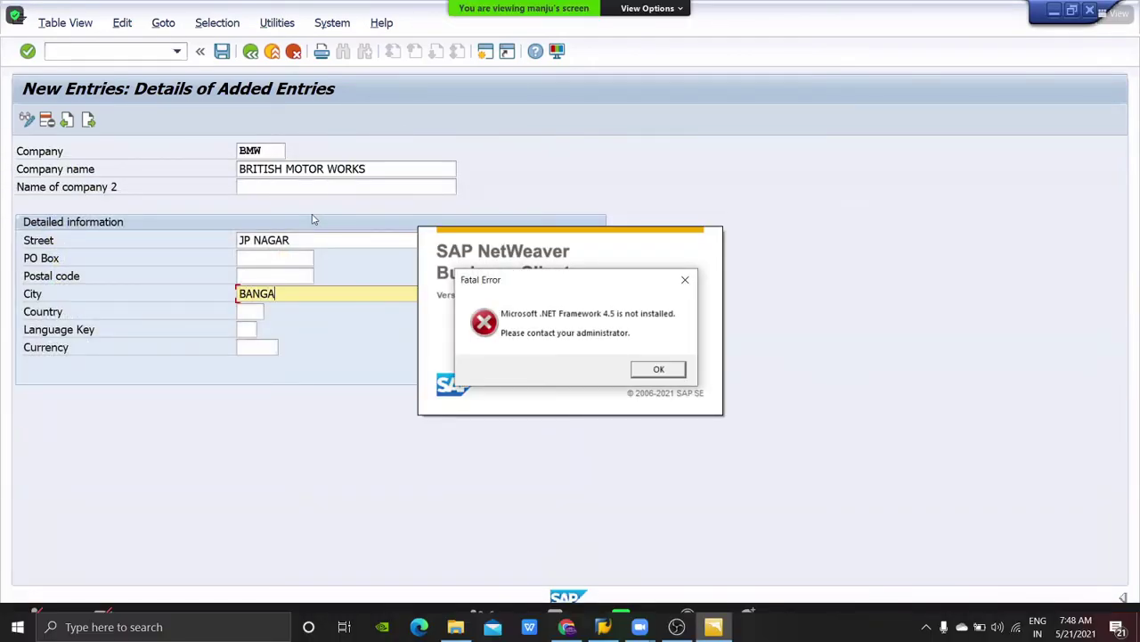
type("LORE")
key("Tab")
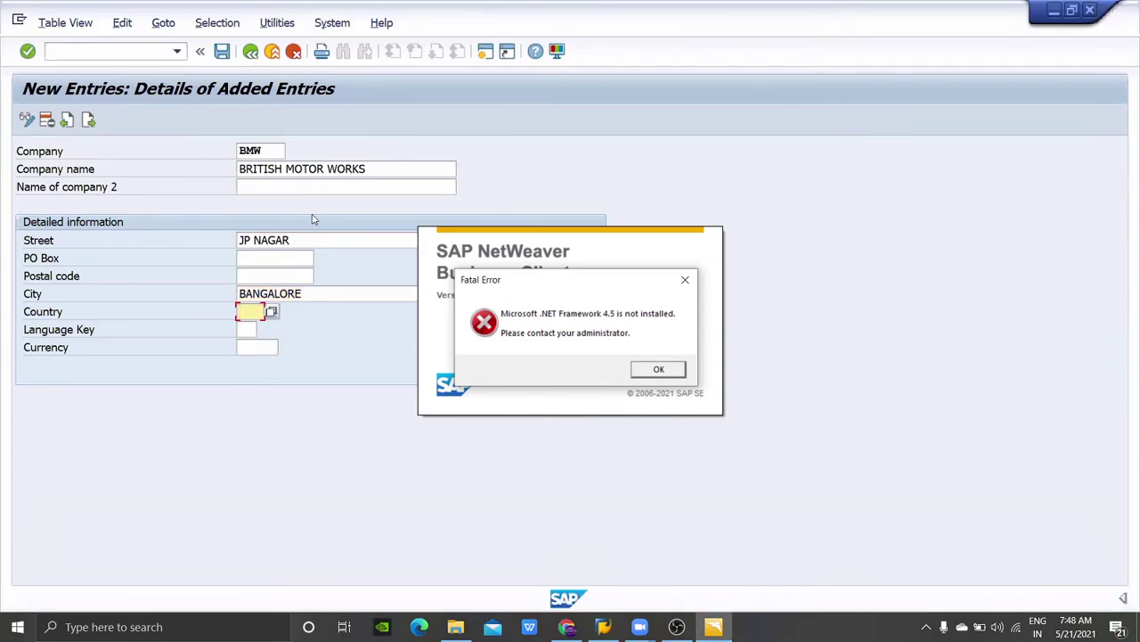
key("Return")
type("IN")
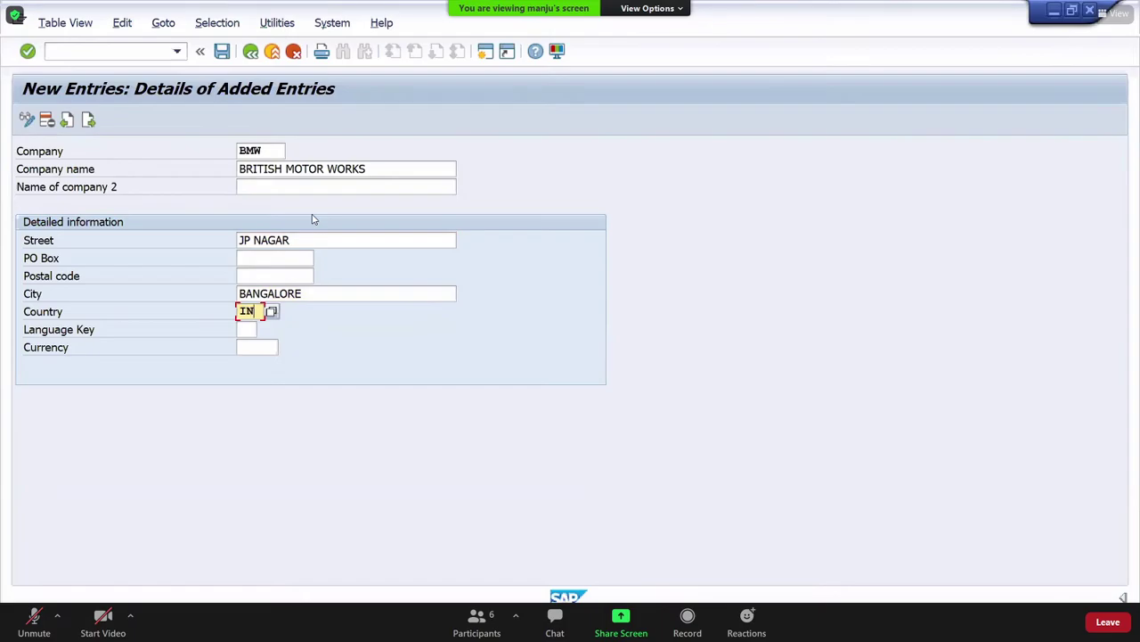
Step: Browse the country list and relaunch NetWeaver Business Client, dismissing its .NET Framework error
left_click(272, 311)
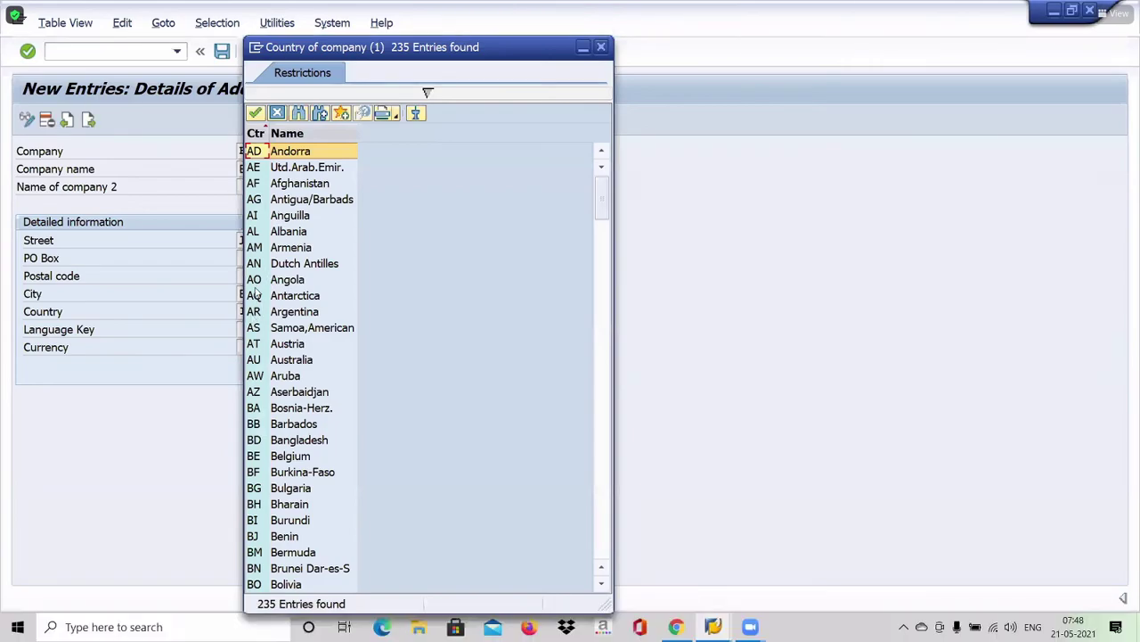
scroll(258, 249, "down", 2)
key("super")
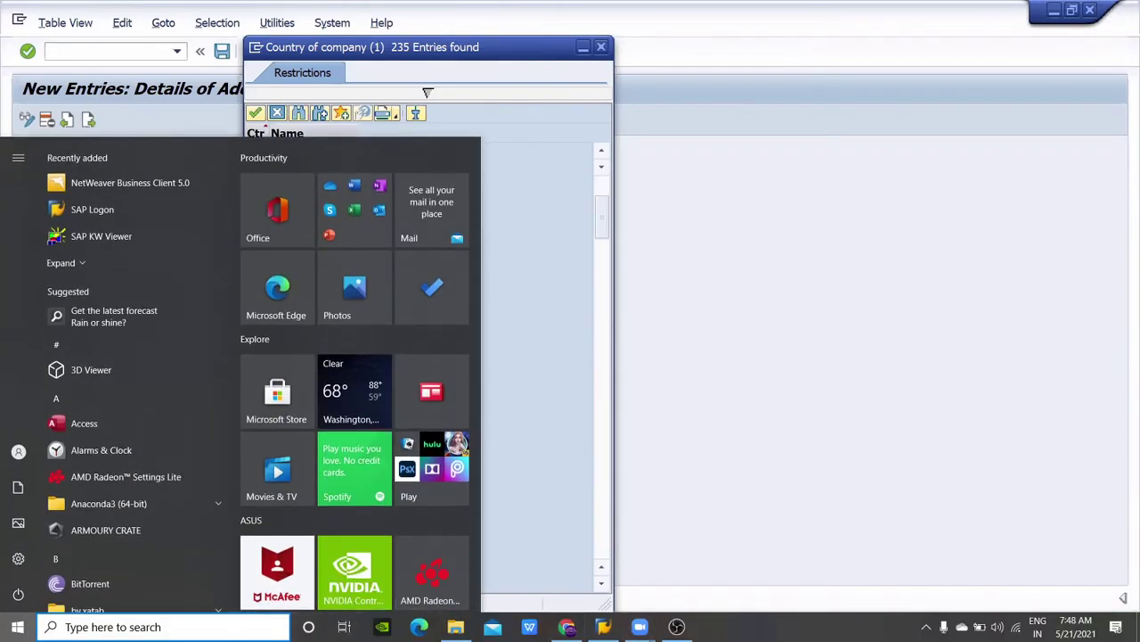
key("Up")
key("Up")
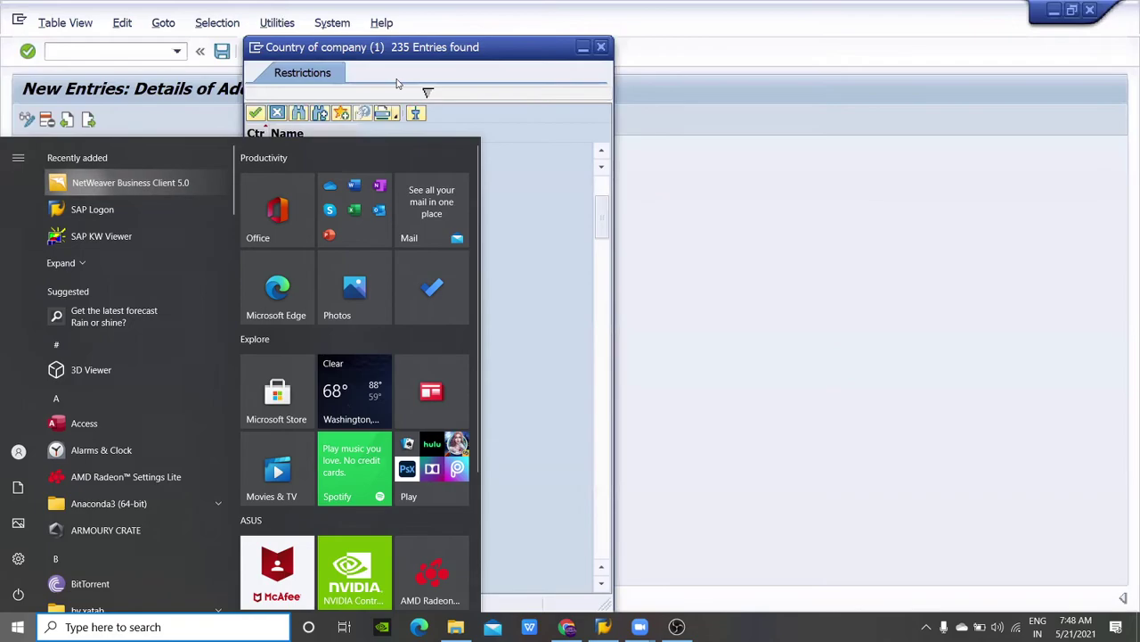
key("Return")
left_click(600, 46)
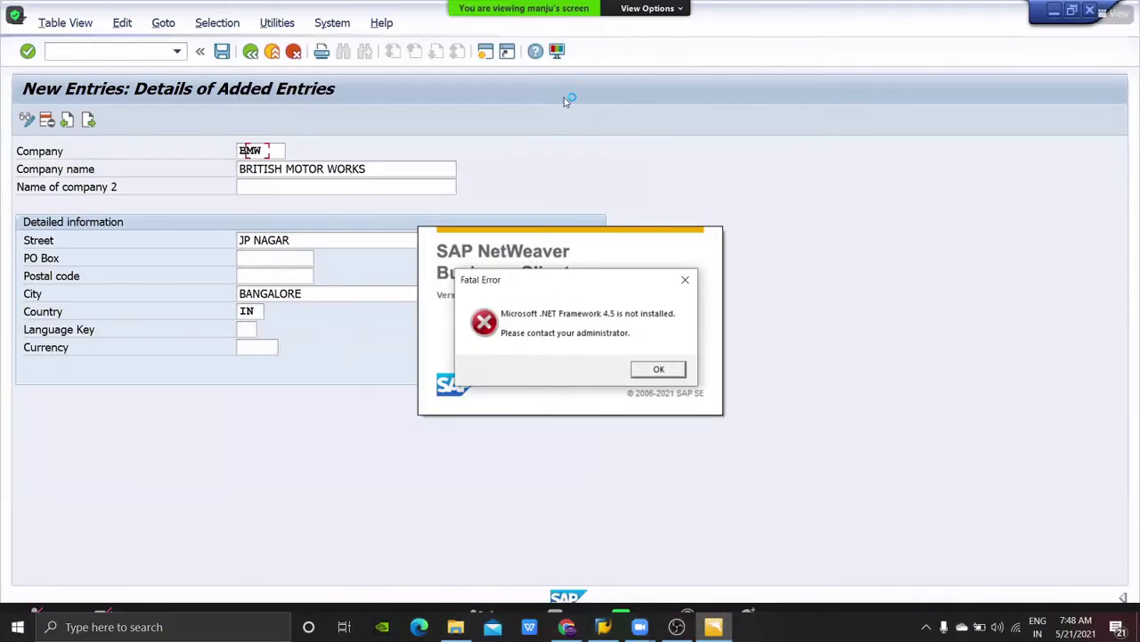
key("Tab")
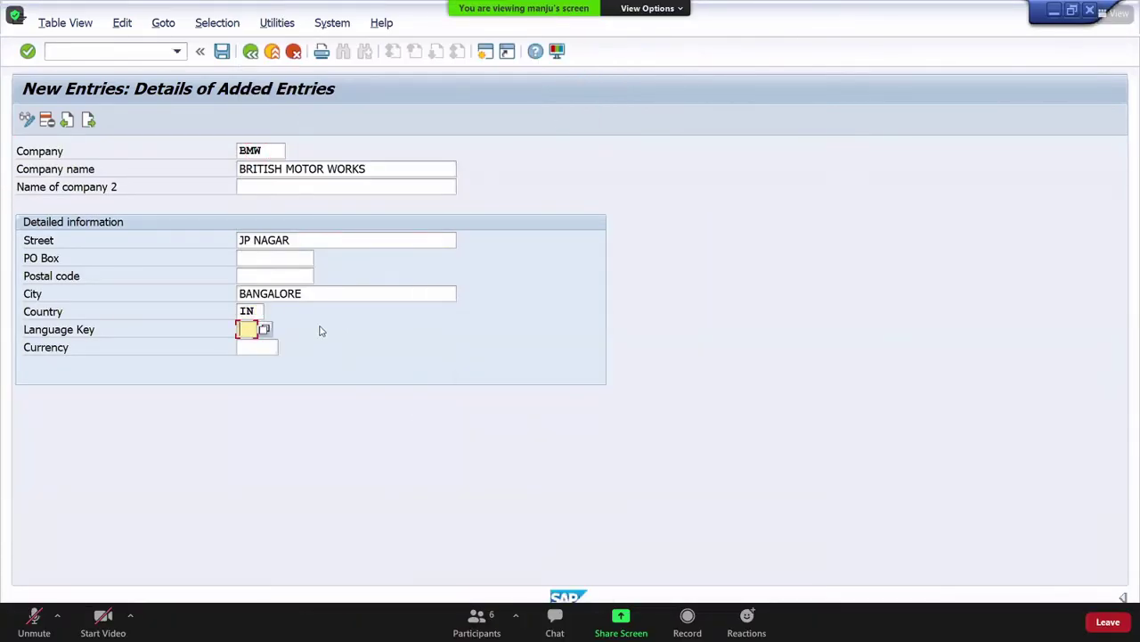
Step: Switch to Chrome and load the Google homepage in the current tab
key("super")
key("alt+Tab")
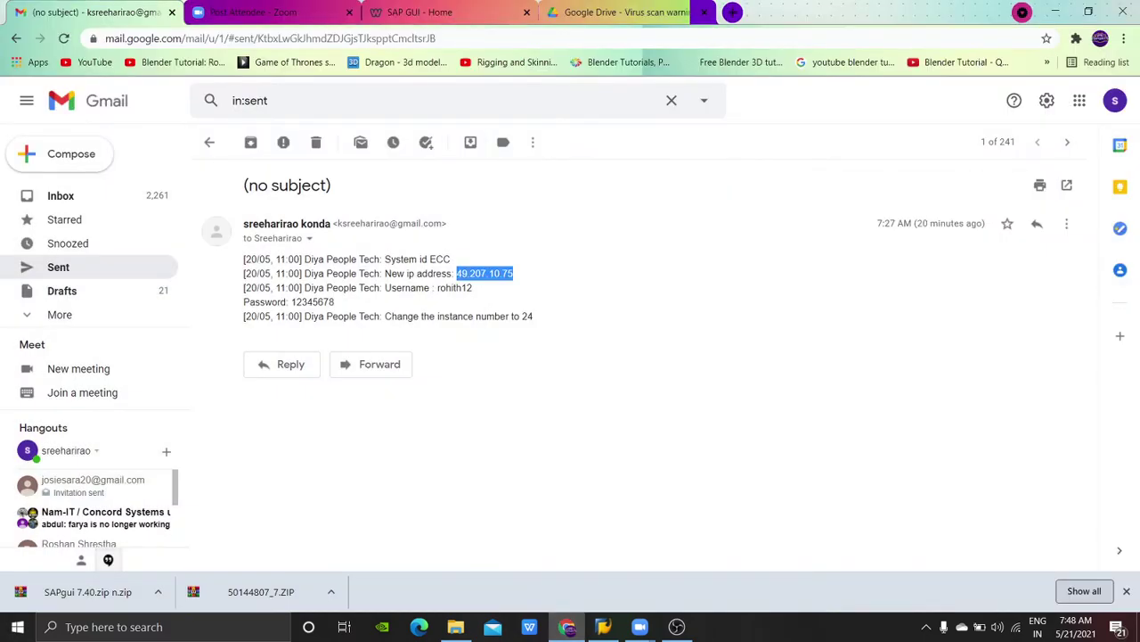
key("ctrl+shift+Tab")
key("ctrl+l")
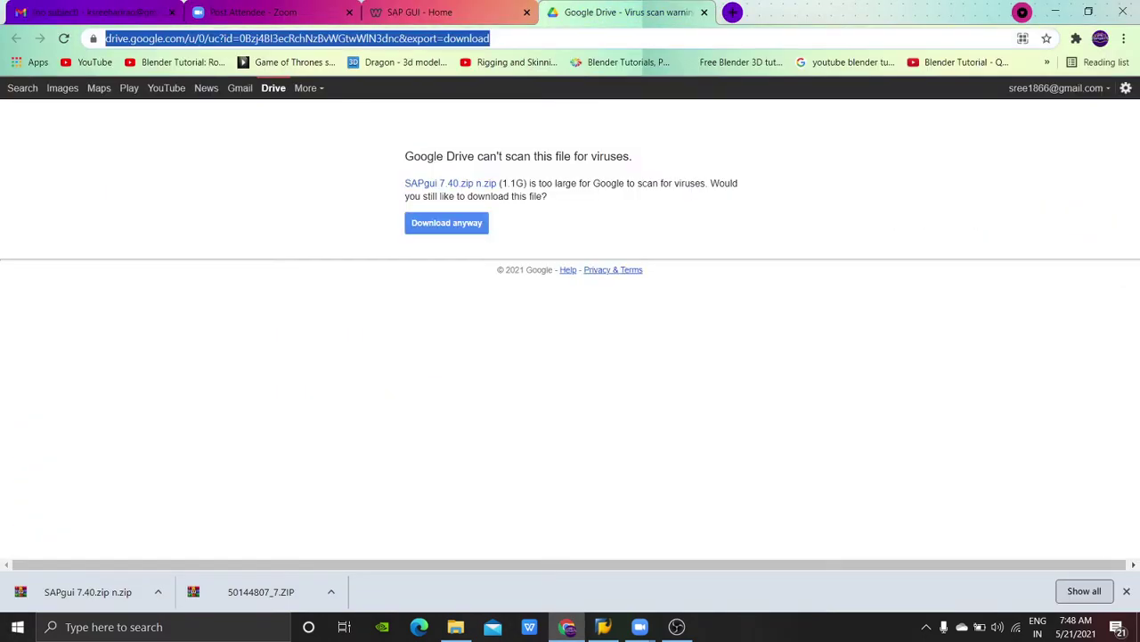
type("g")
key("Return")
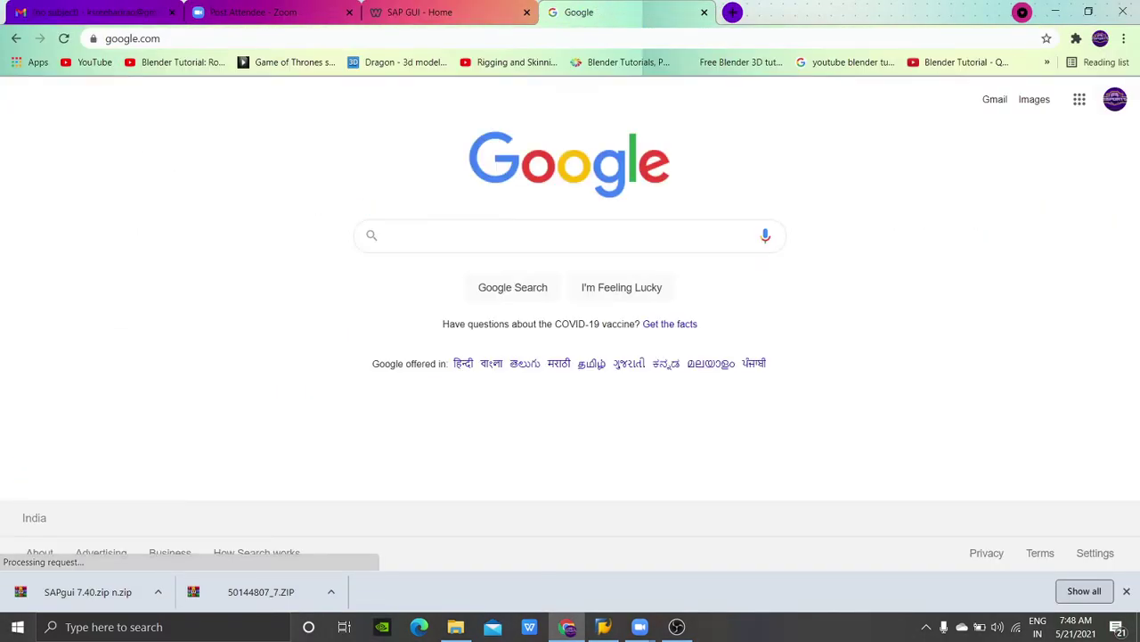
Step: Search Google for .net framework 4.5 and open Microsoft's official download page
type(".ne")
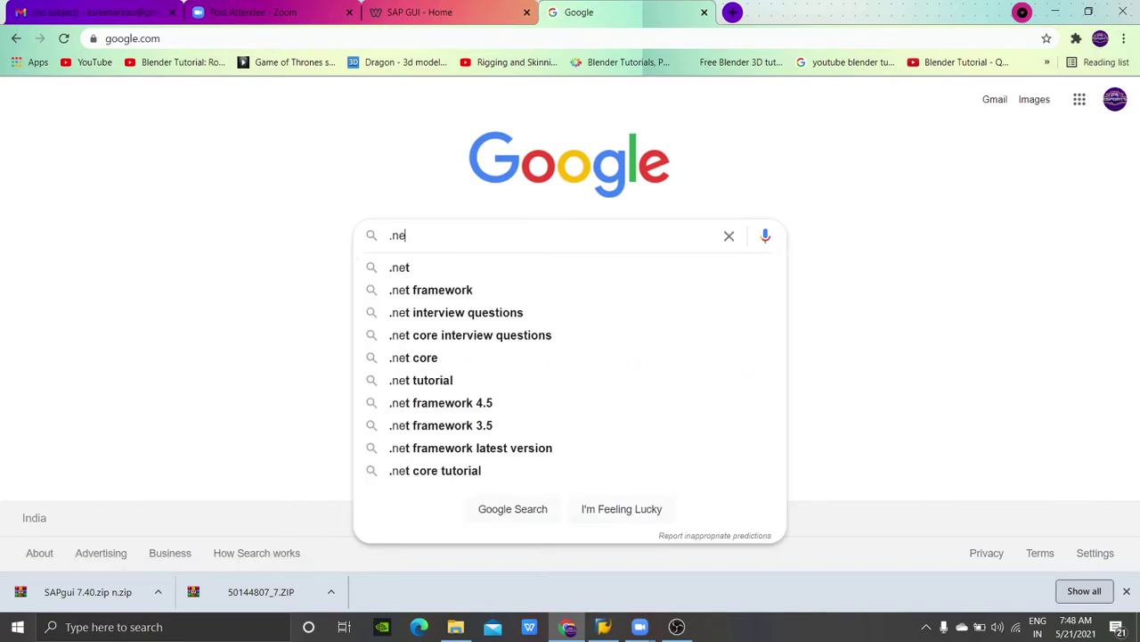
type("t")
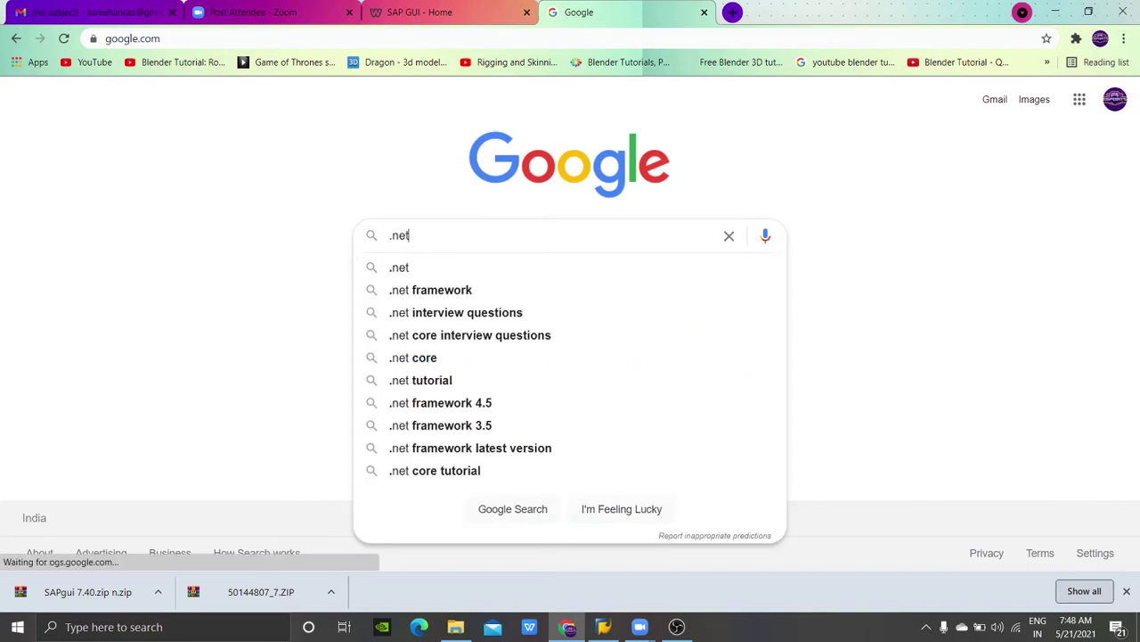
left_click(440, 403)
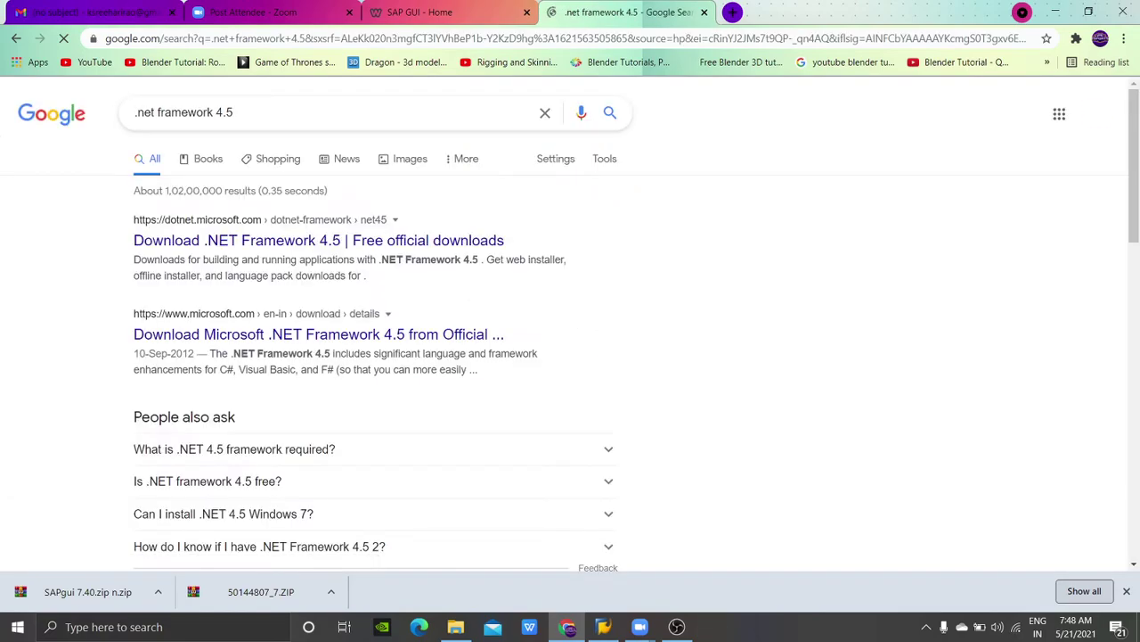
left_click(268, 240)
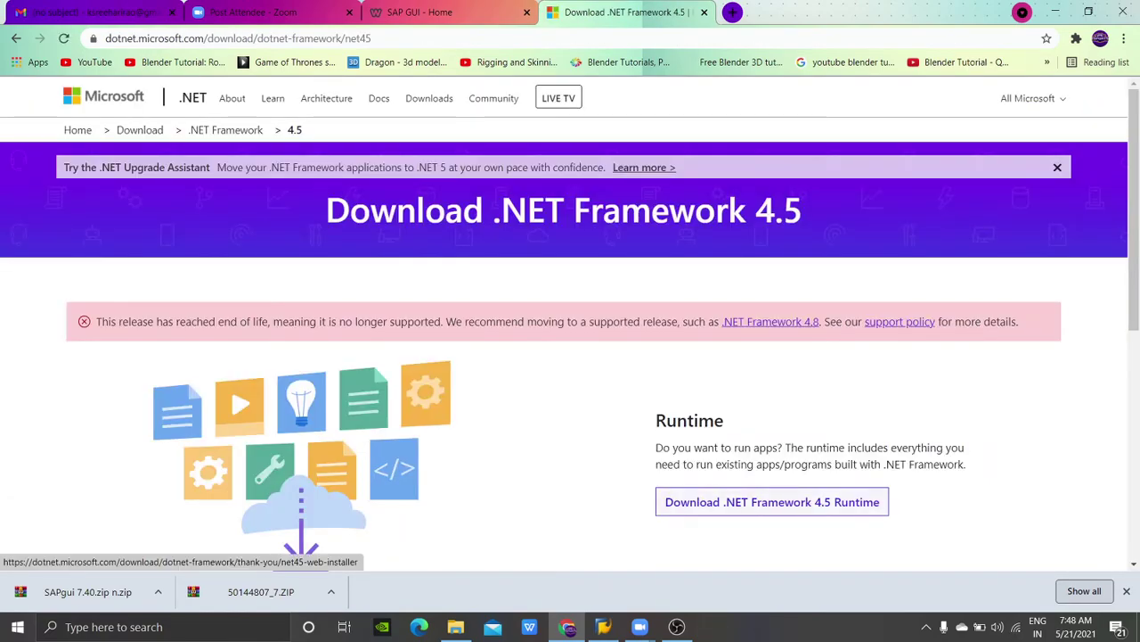
scroll(771, 502, "down", 4)
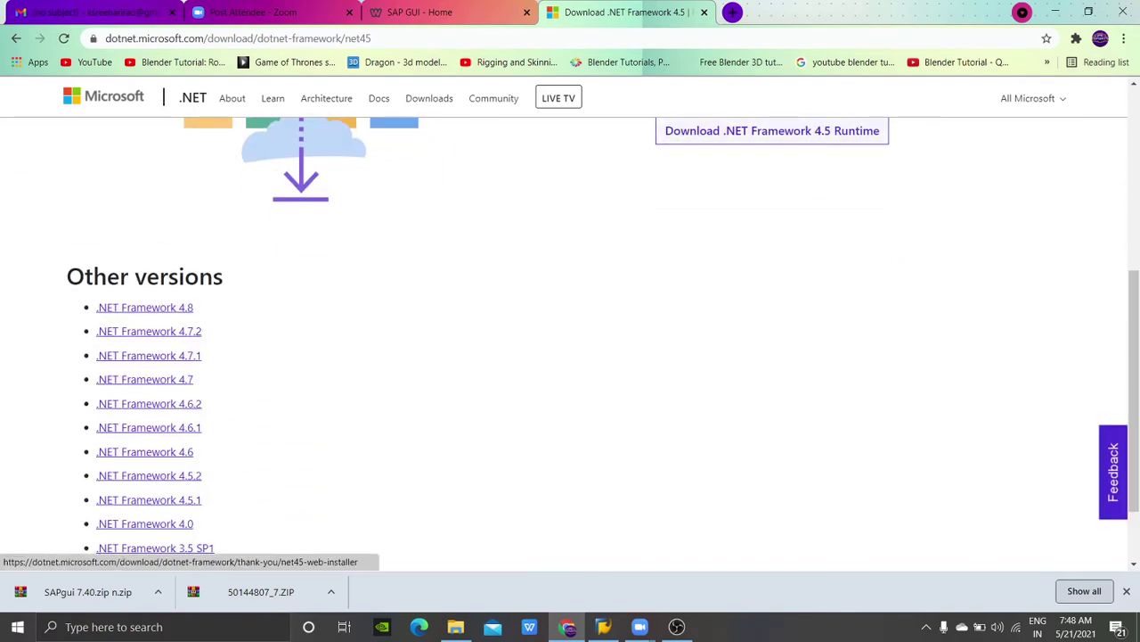
Step: Download and save the .NET Framework 4.5 Runtime installer
left_click(772, 131)
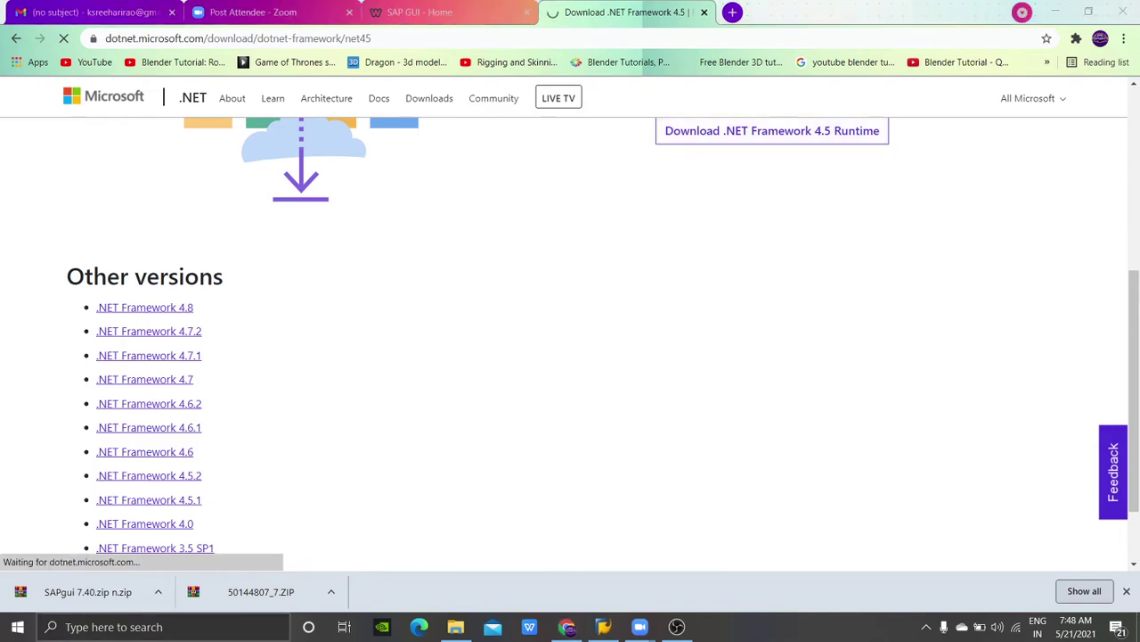
left_click(161, 627)
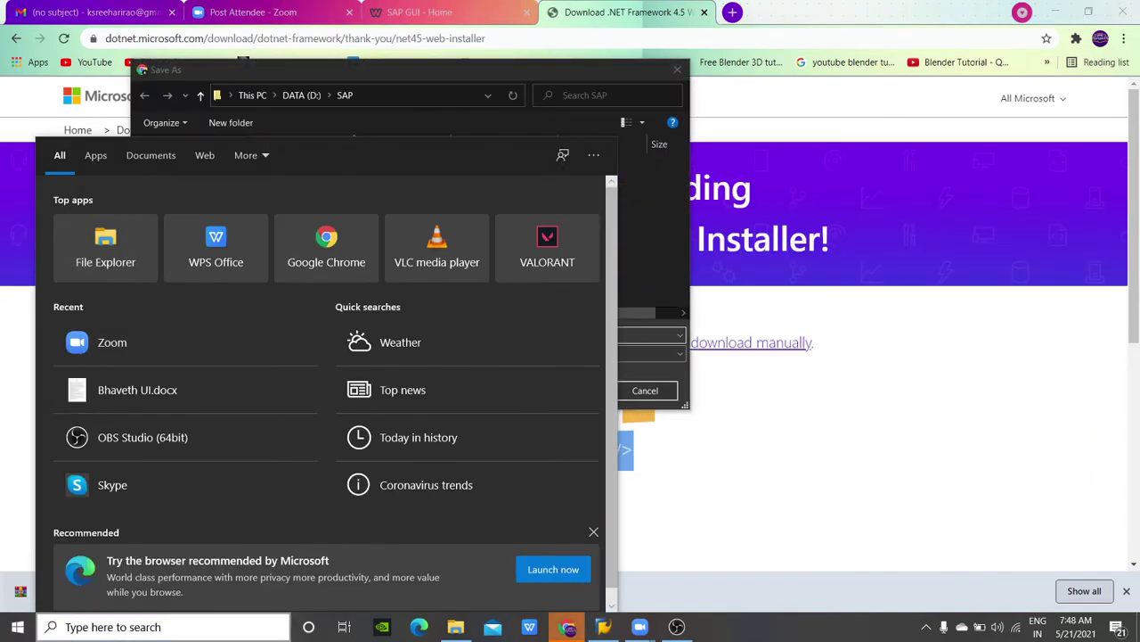
key("Escape")
key("Return")
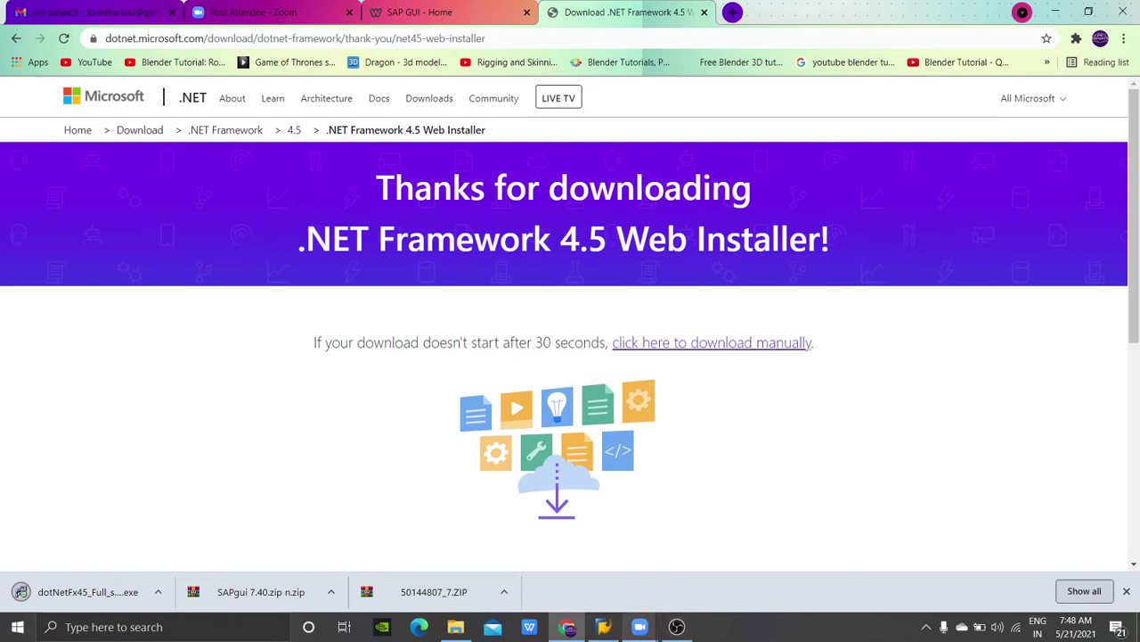
mouse_move(640, 626)
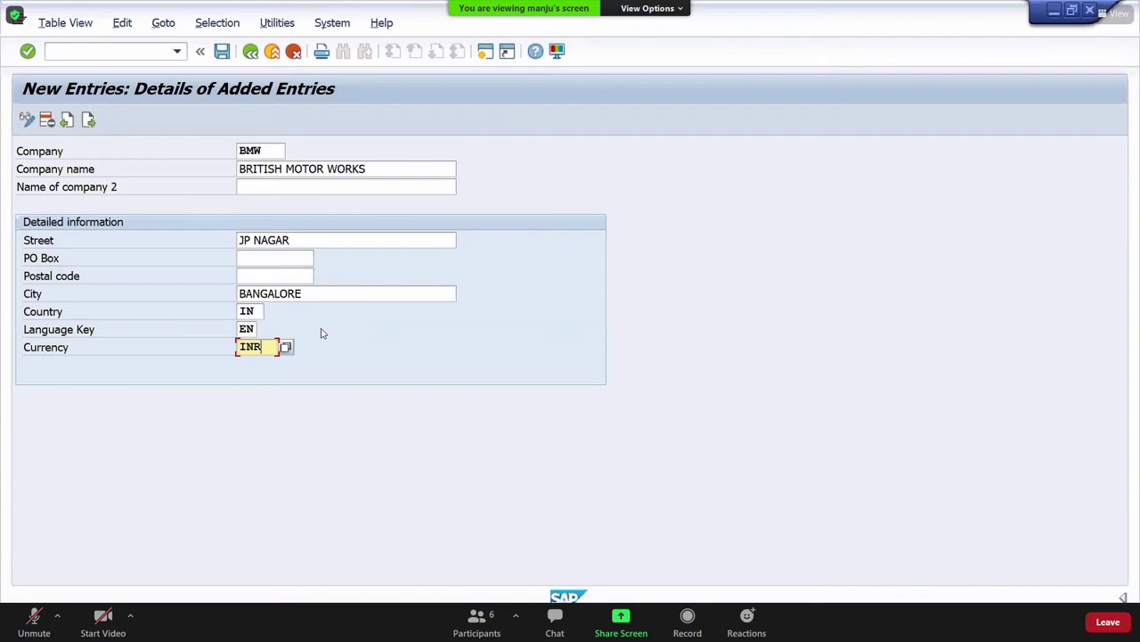
Step: Unmute the microphone in the meeting with Alt+A
key("alt+a")
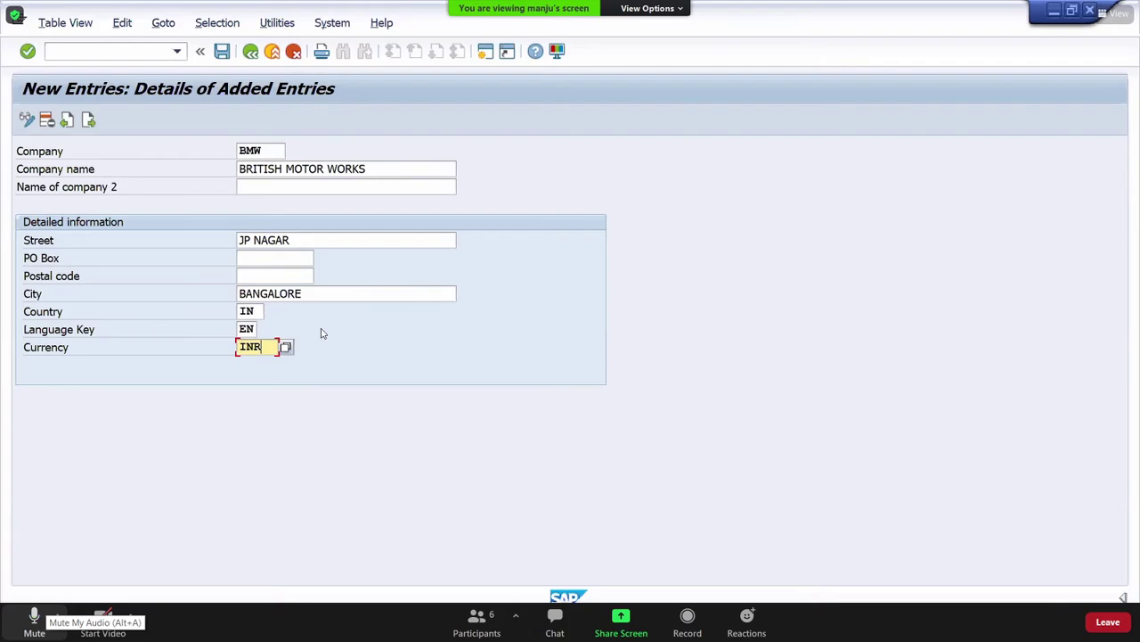
Step: Mute the microphone in the meeting with Alt+A
key("alt+a")
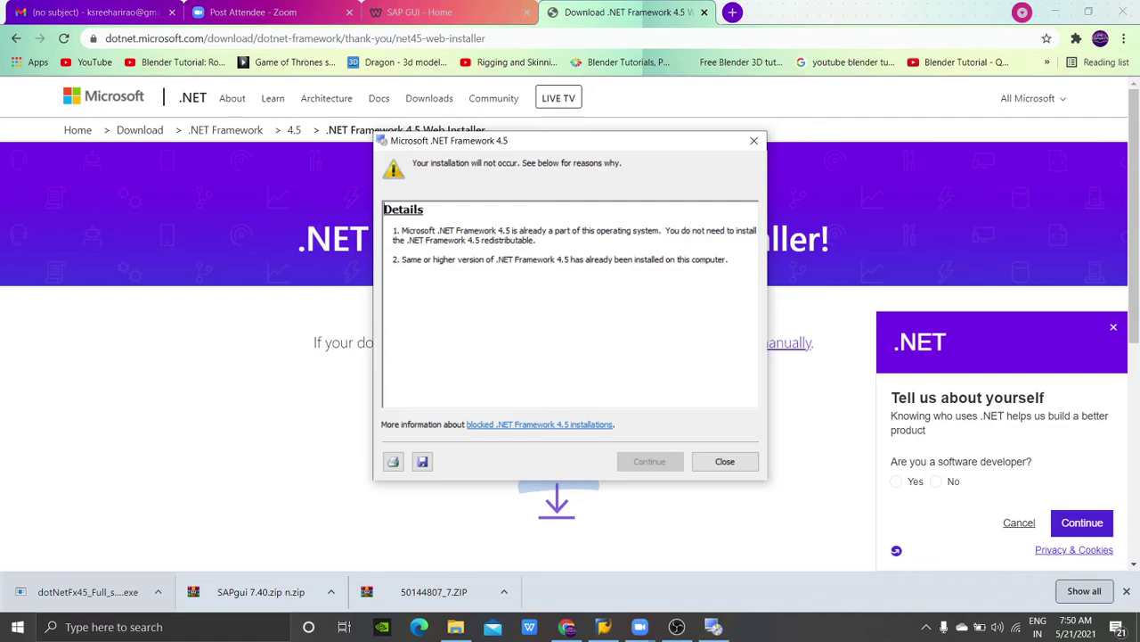
Step: Save and view the .NET Framework 4.5 Readme, then close the already-installed notice
left_click(539, 424)
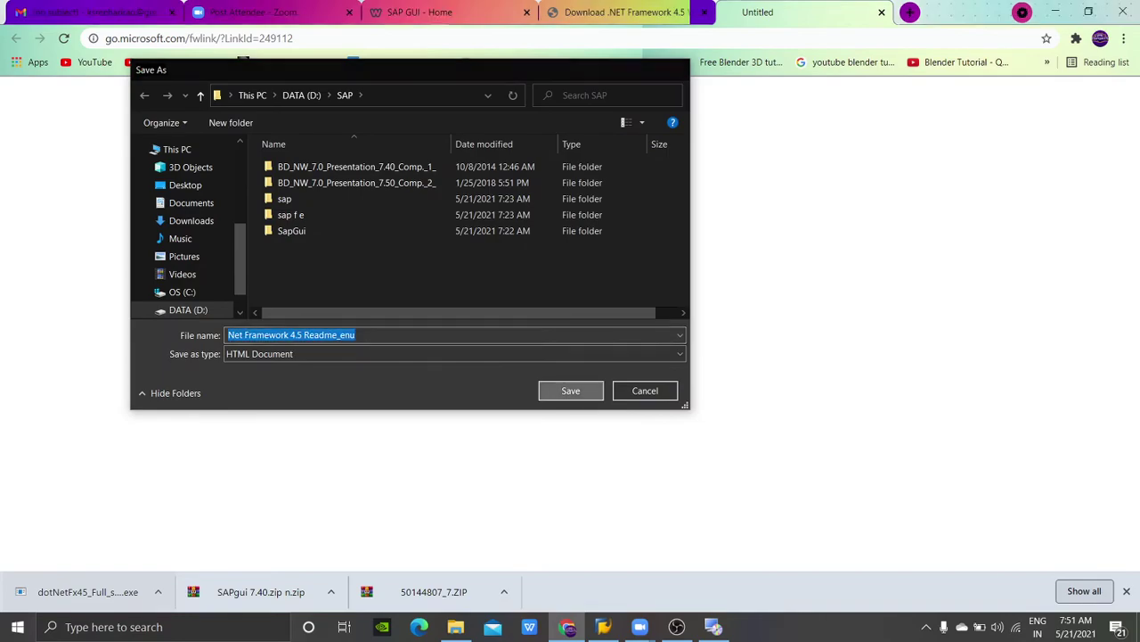
key("Escape")
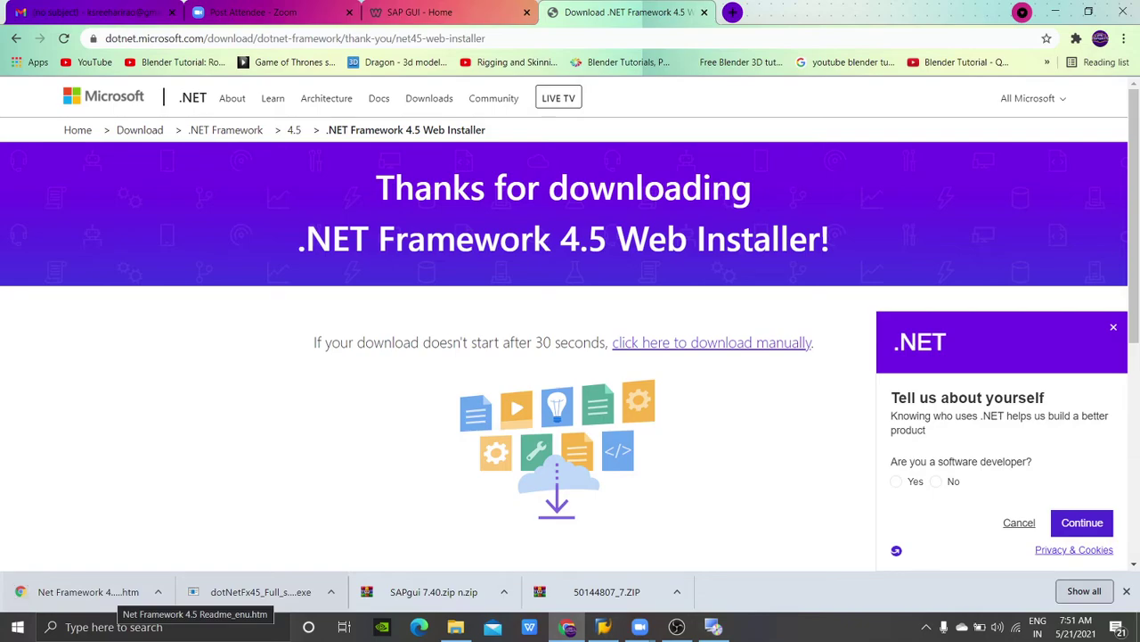
left_click(111, 592)
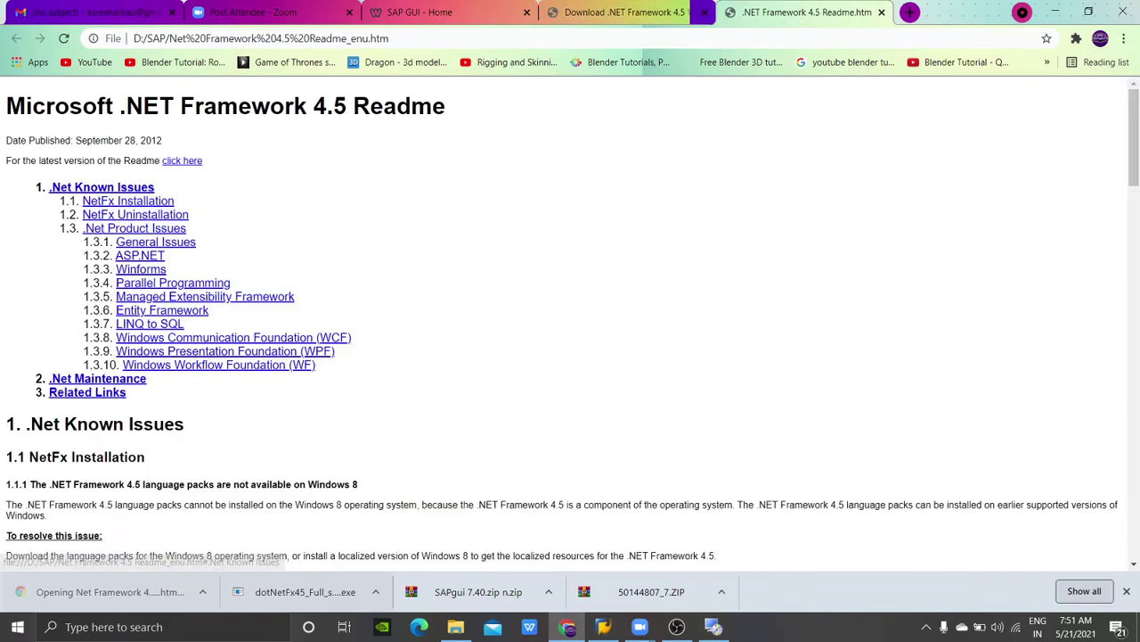
scroll(178, 552, "down", 2)
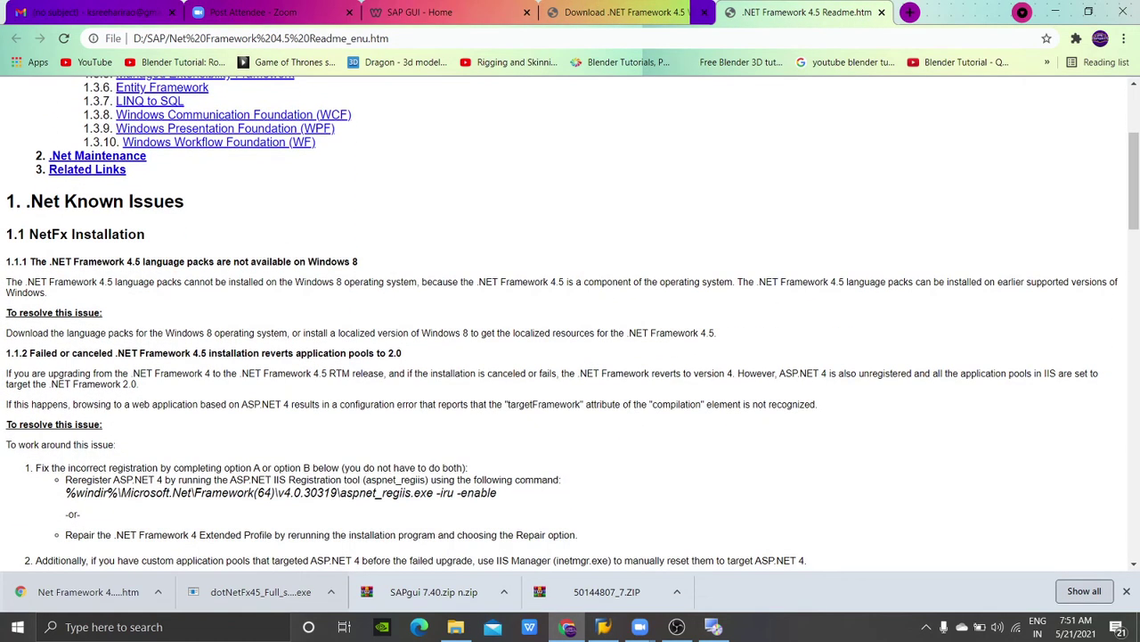
left_click(881, 11)
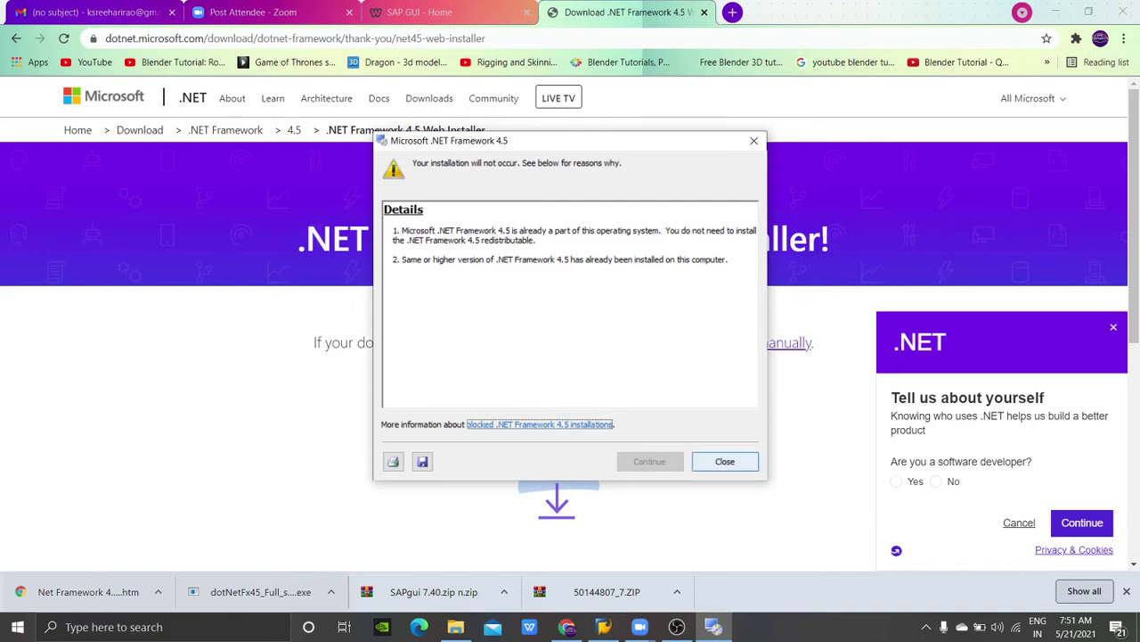
left_click(724, 461)
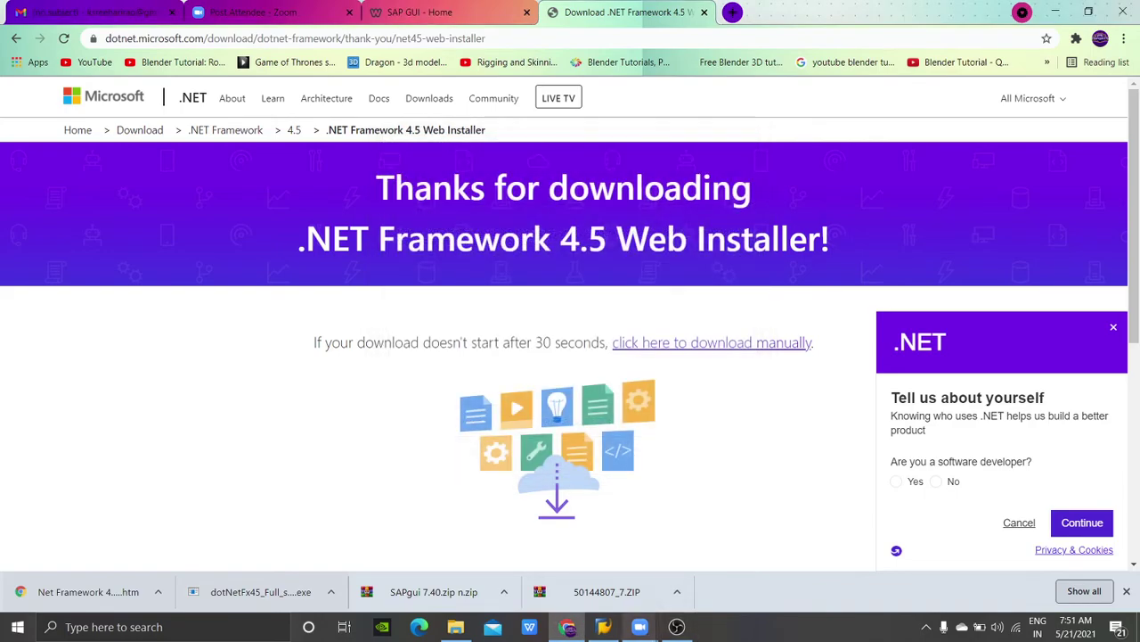
left_click(749, 557)
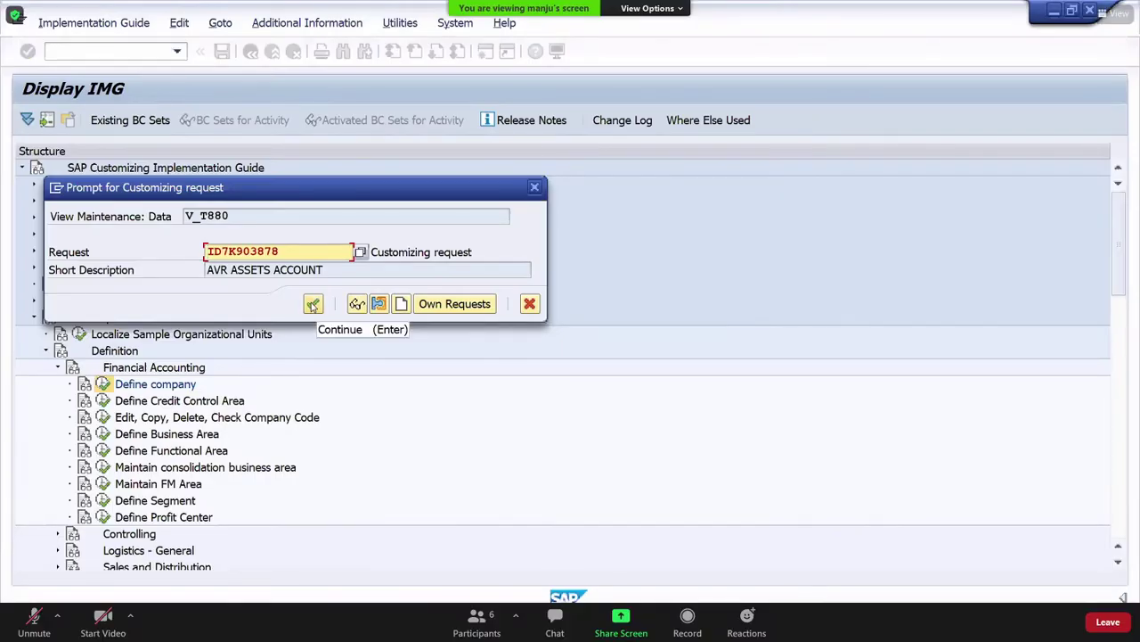
Step: Confirm the AVR ASSETS ACCOUNT customizing request to save company BMW
left_click(313, 305)
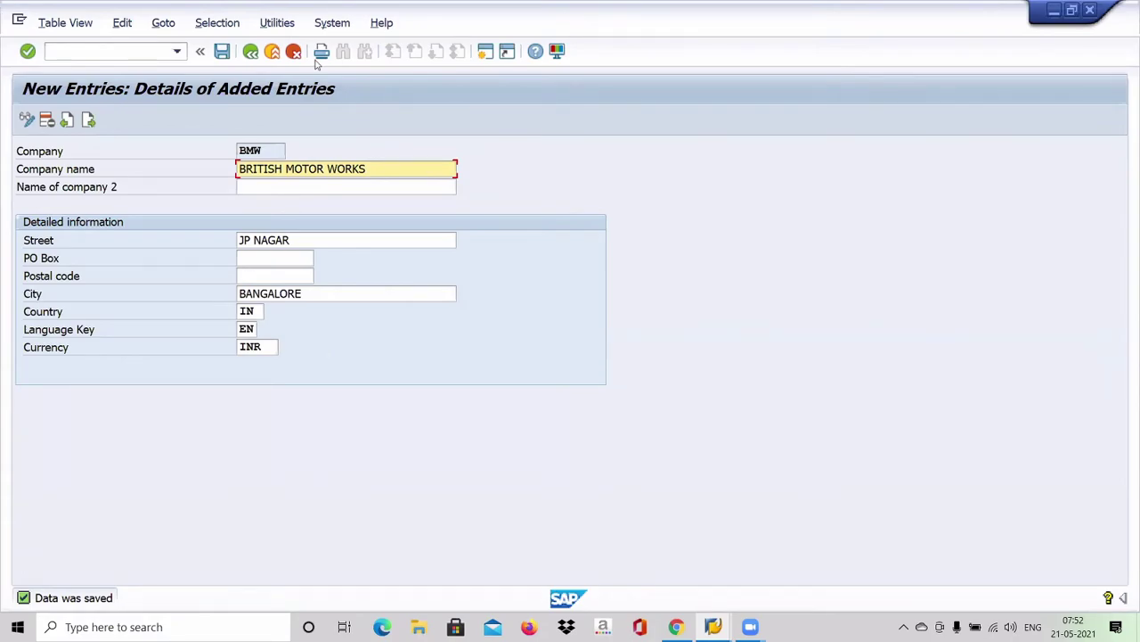
Step: Go back three screens to the Customizing: Execute Project worklist
left_click(250, 53)
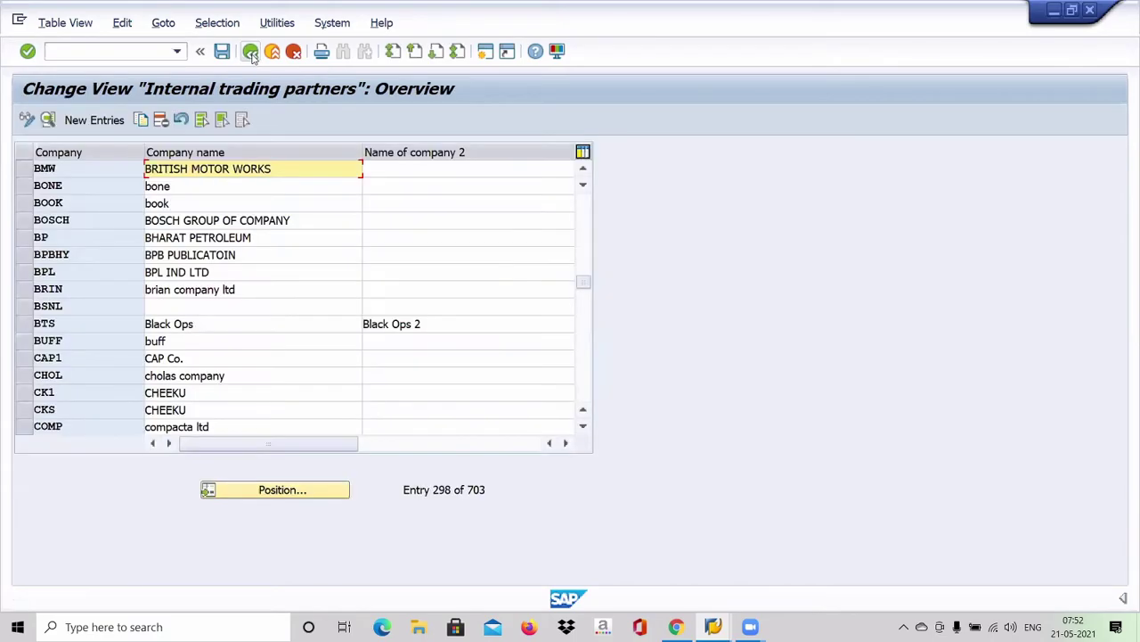
left_click(252, 55)
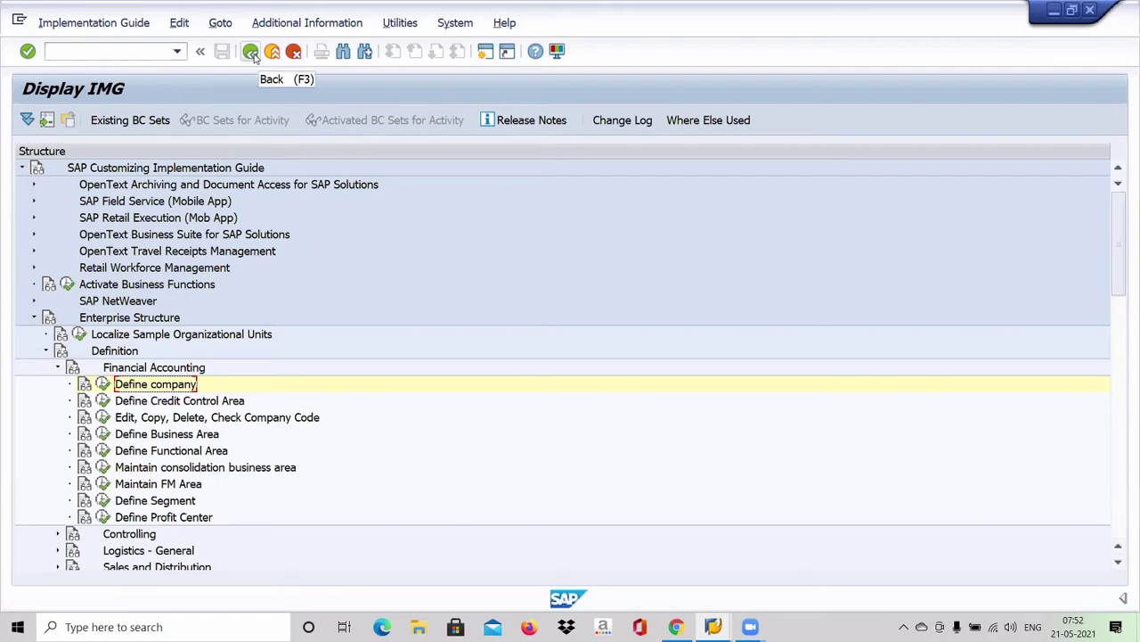
left_click(253, 53)
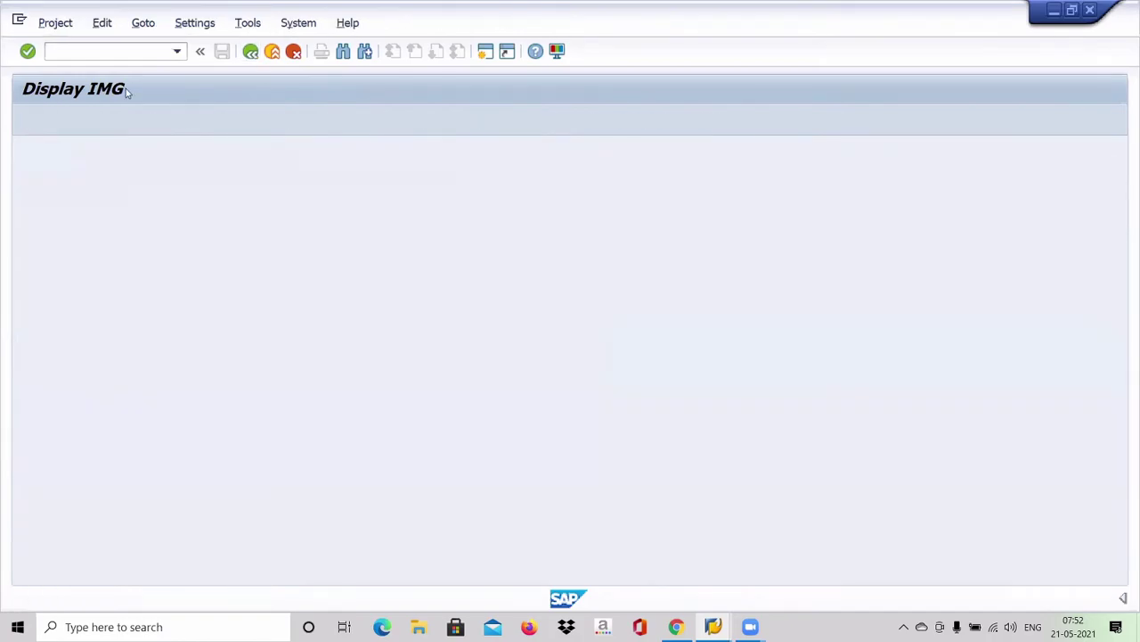
left_click(132, 51)
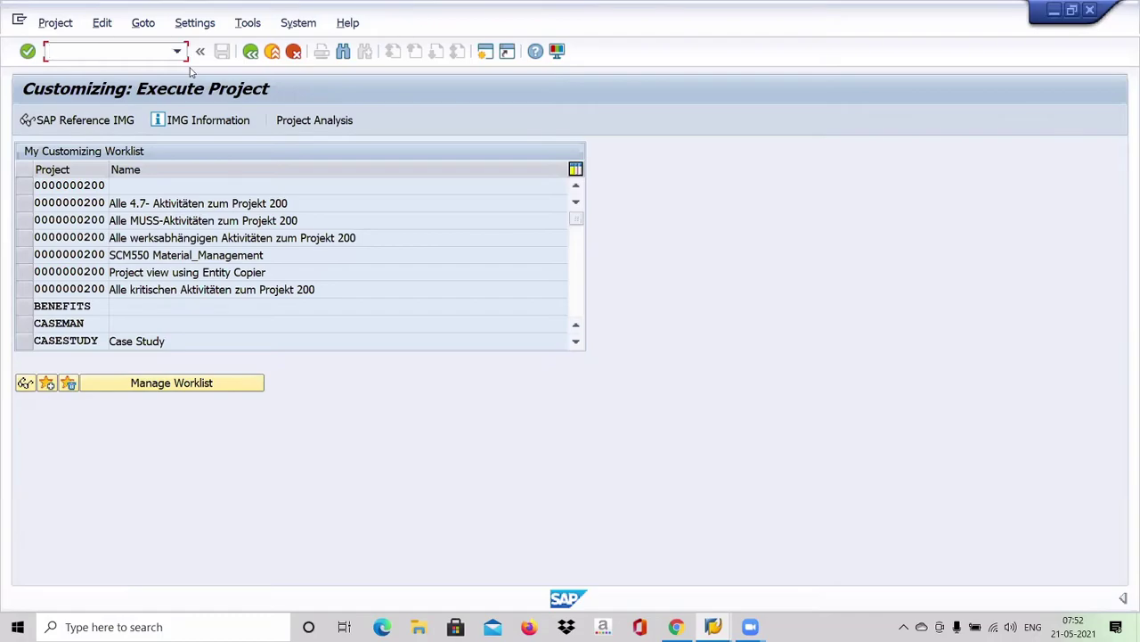
type("/N")
key("Return")
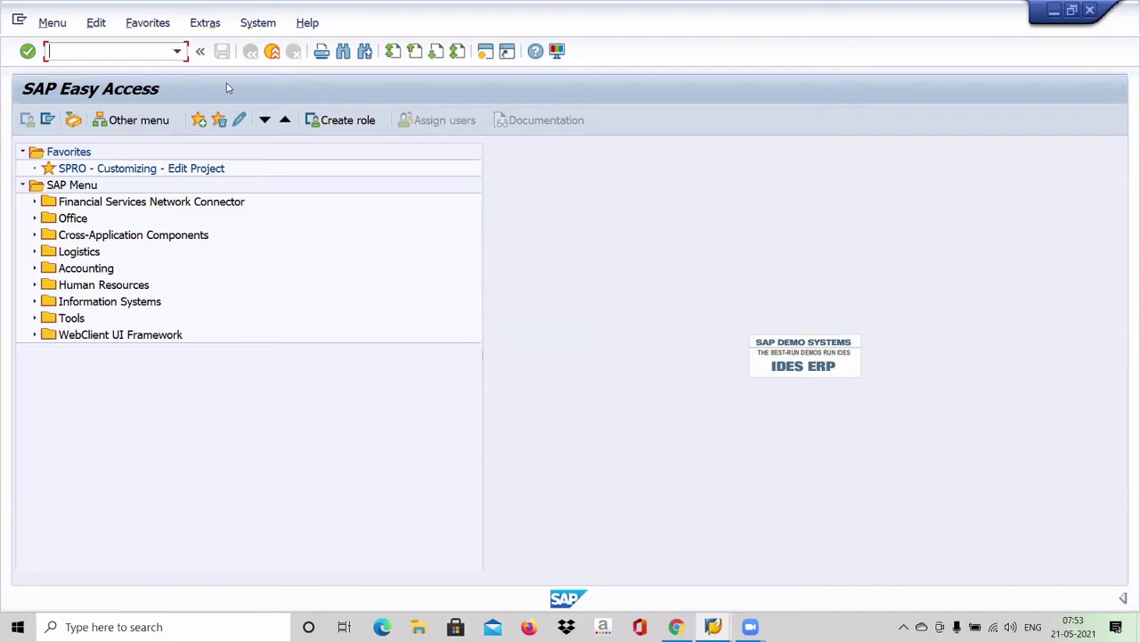
type("SPRO")
key("Return")
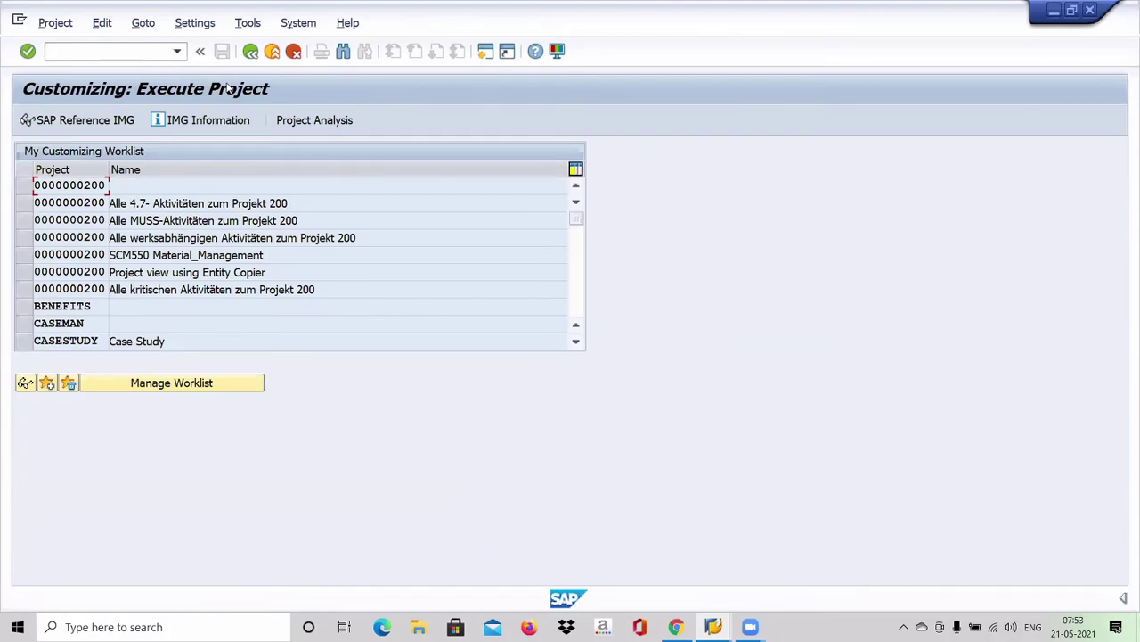
Step: Open the SAP Reference IMG from the Customizing: Execute Project screen
left_click(93, 124)
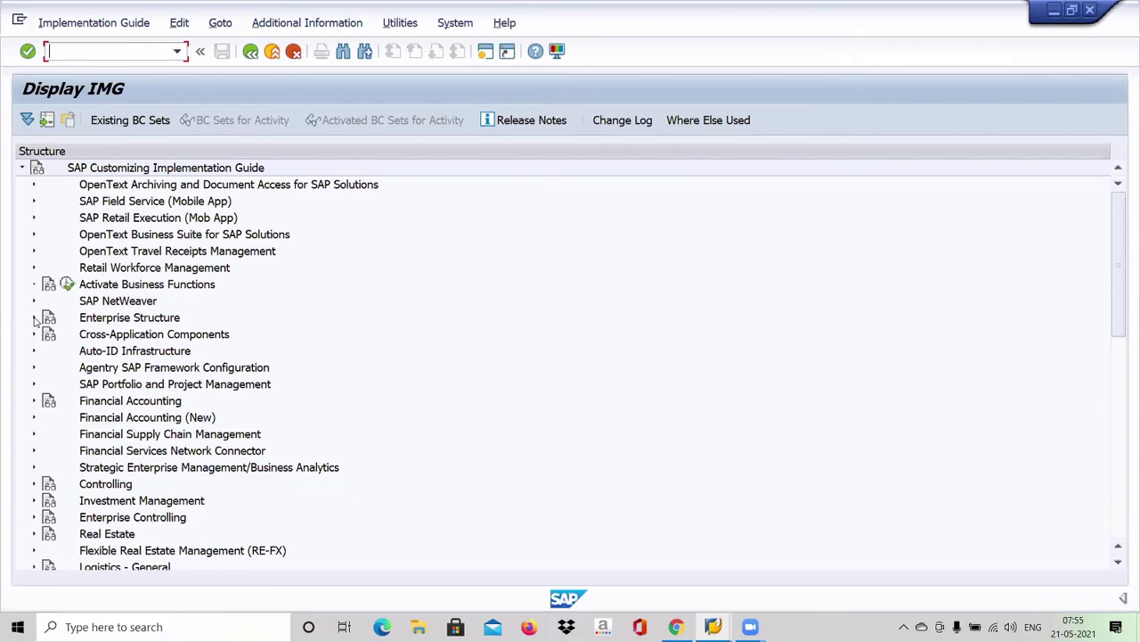
Step: Expand Enterprise Structure > Definition > Financial Accounting in the IMG tree
left_click(34, 318)
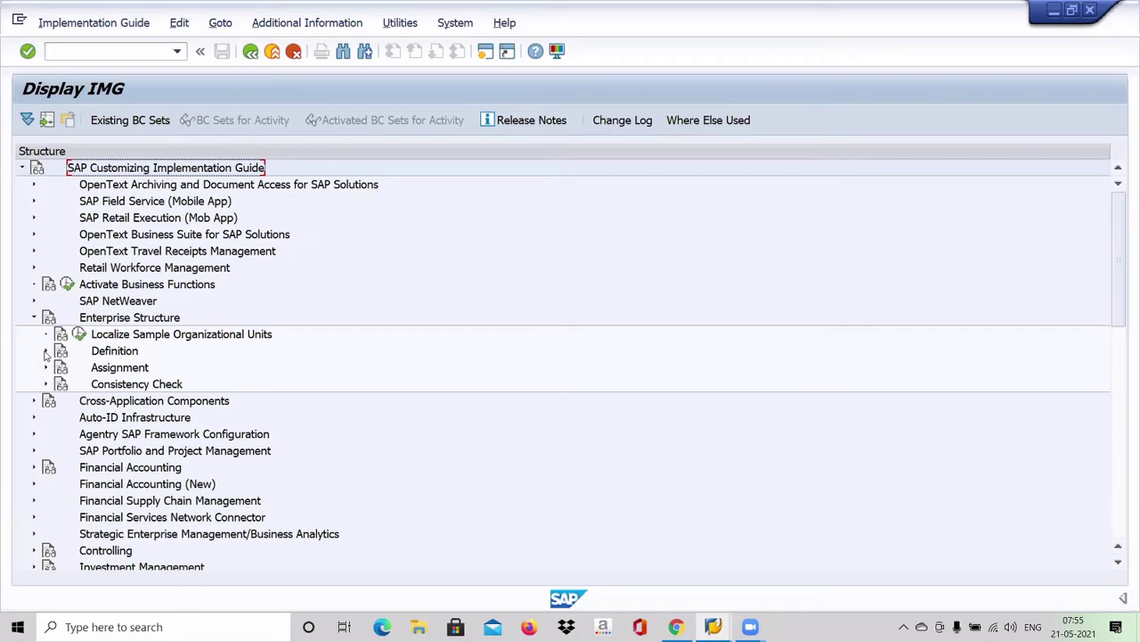
left_click(46, 351)
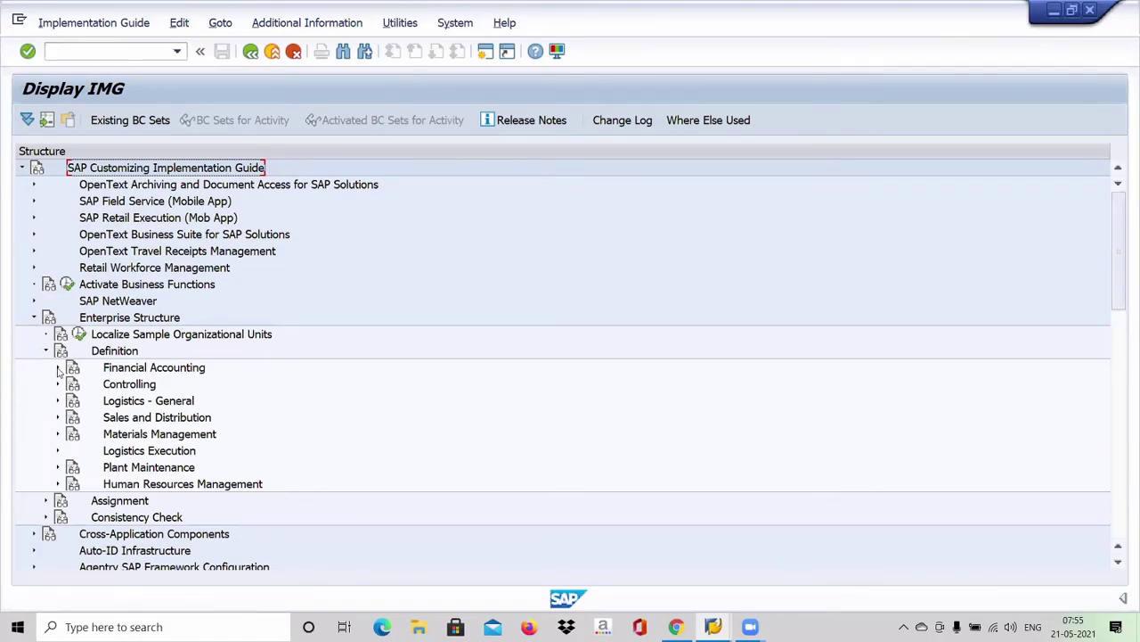
left_click(57, 373)
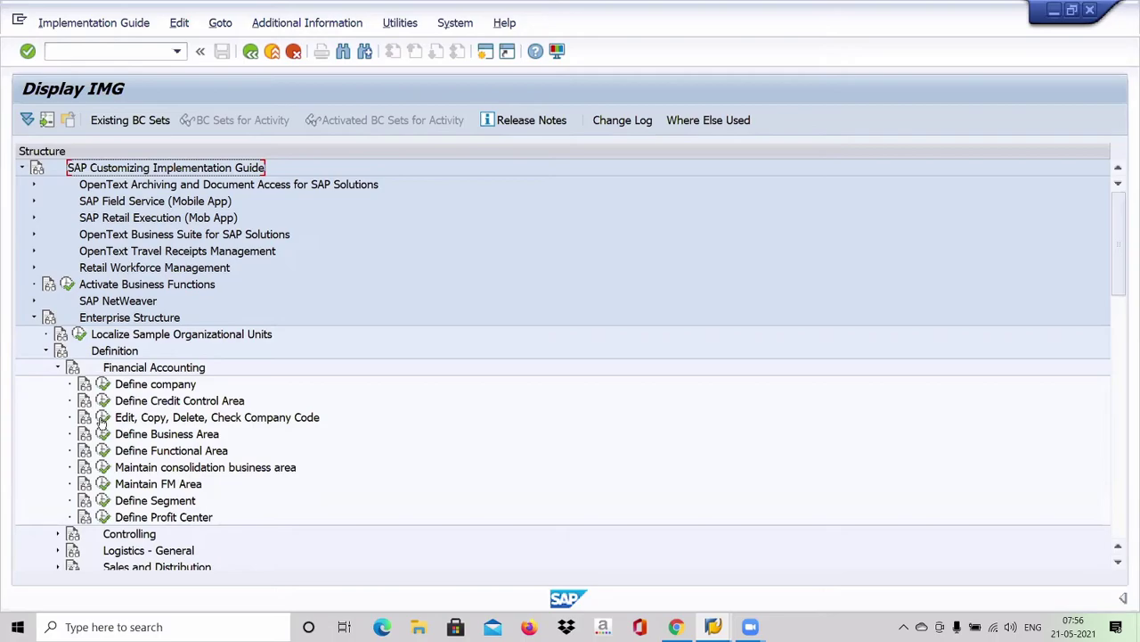
Step: Open the Edit Company Code Data activity to list the existing company codes
left_click(100, 422)
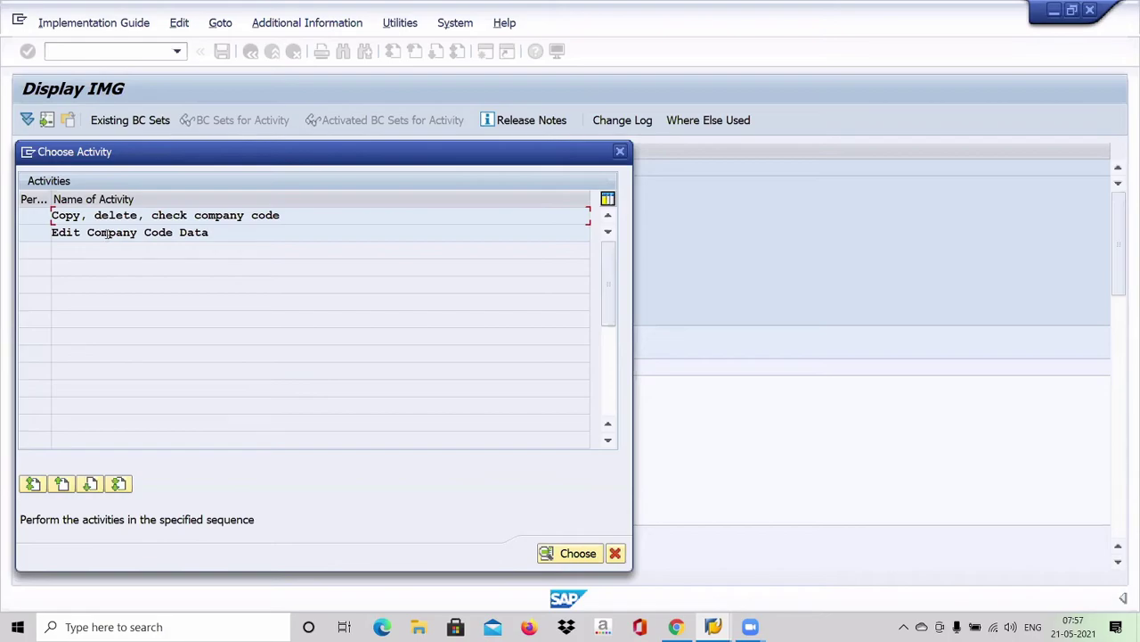
double_click(107, 232)
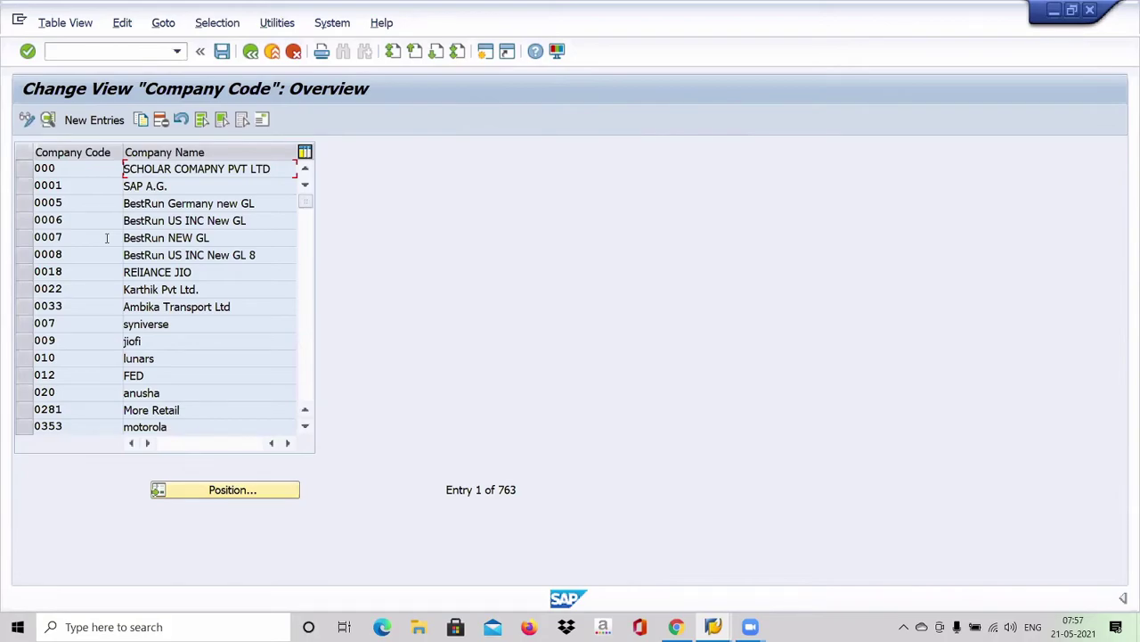
Step: Start a new company code entry and switch on Caps Lock for capital letters
left_click(89, 127)
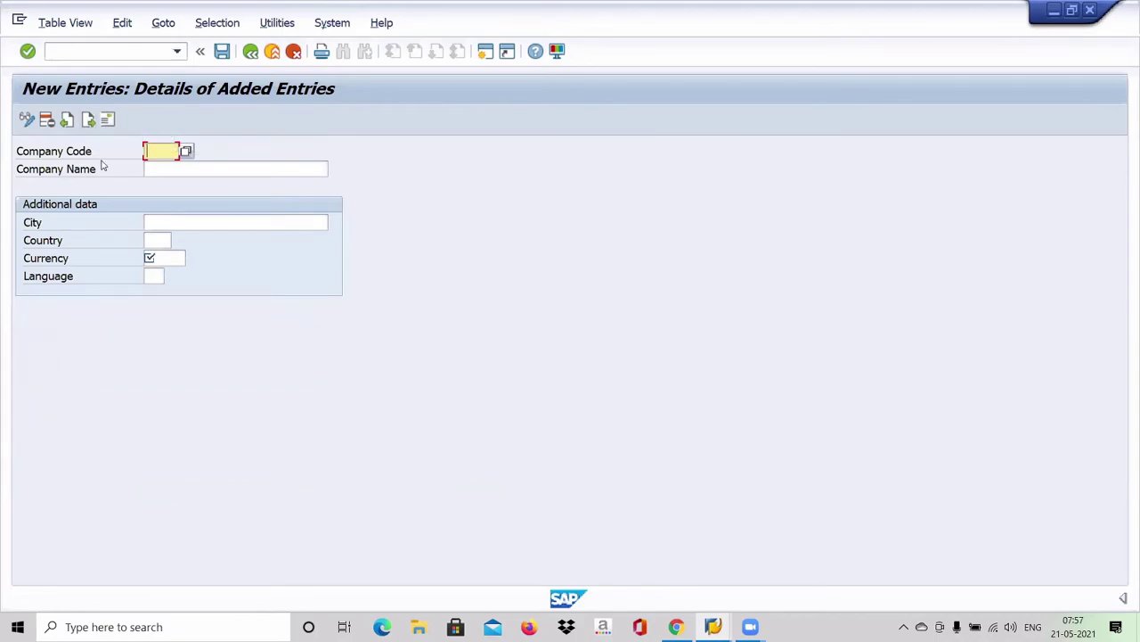
key("Caps_Lock")
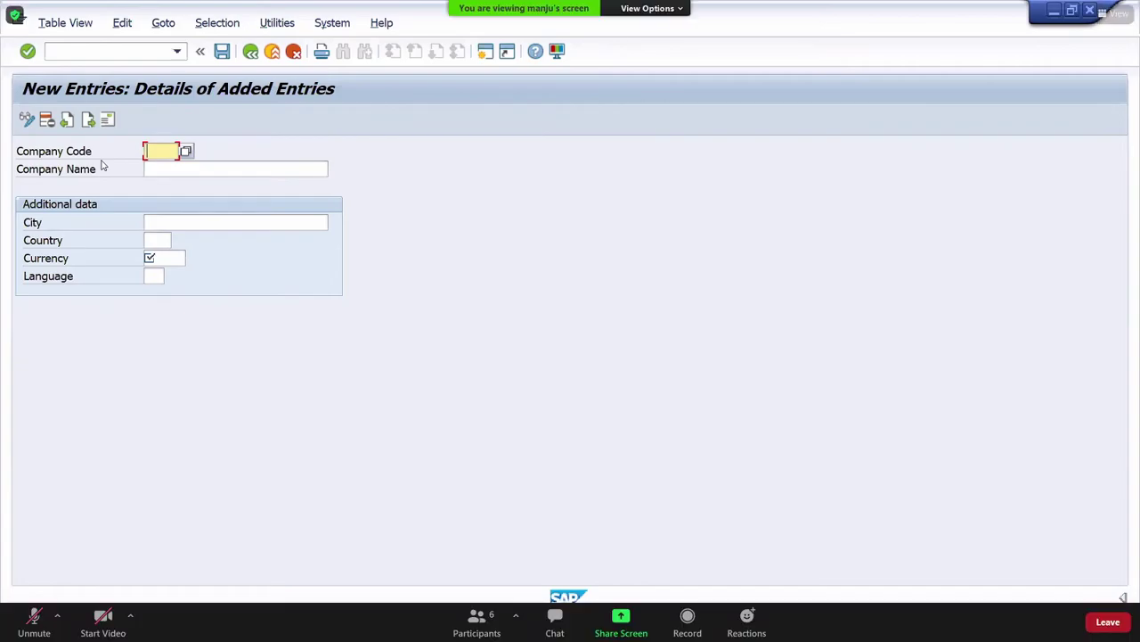
left_click(34, 621)
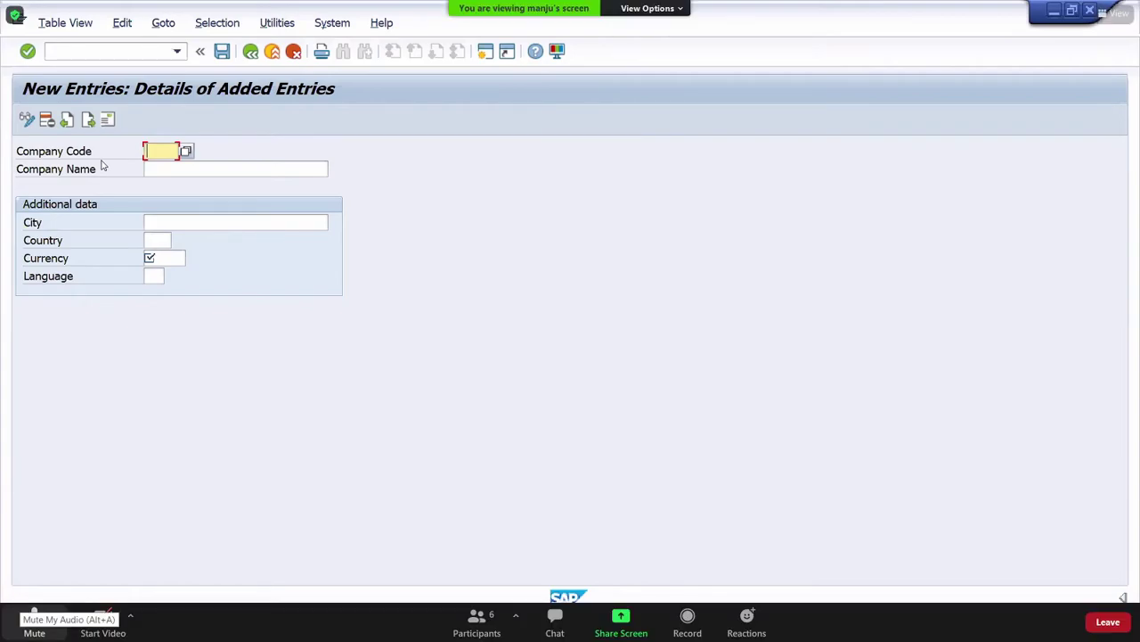
left_click(33, 624)
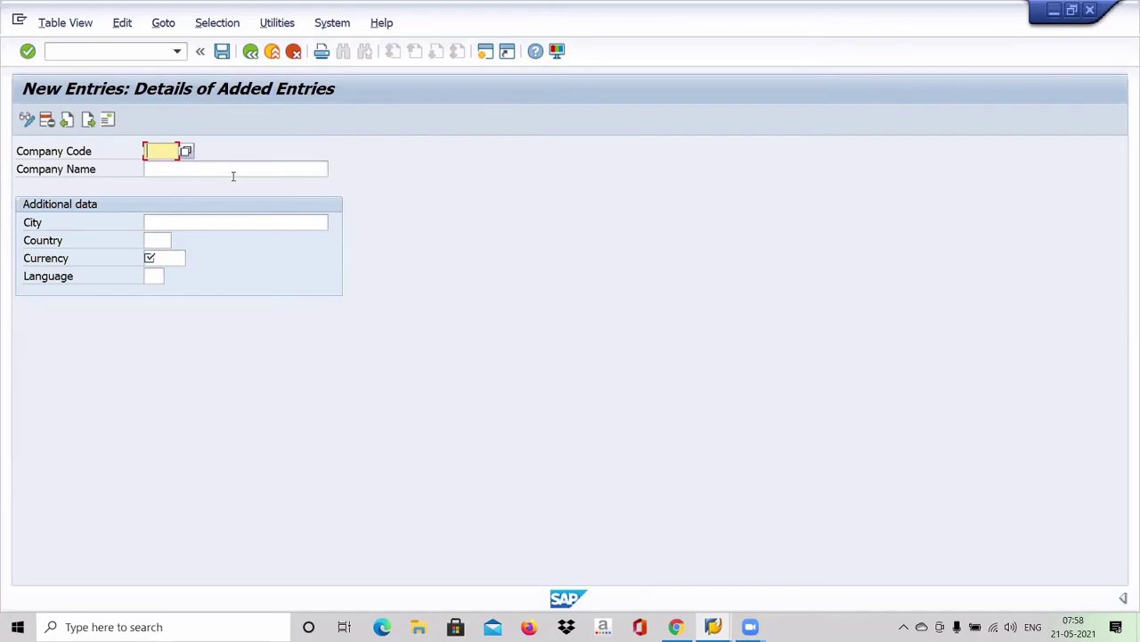
Step: Enter company code BMW1 with company name BRITISH MOTOR WORKS
type("BM")
type("W1")
left_click(234, 176)
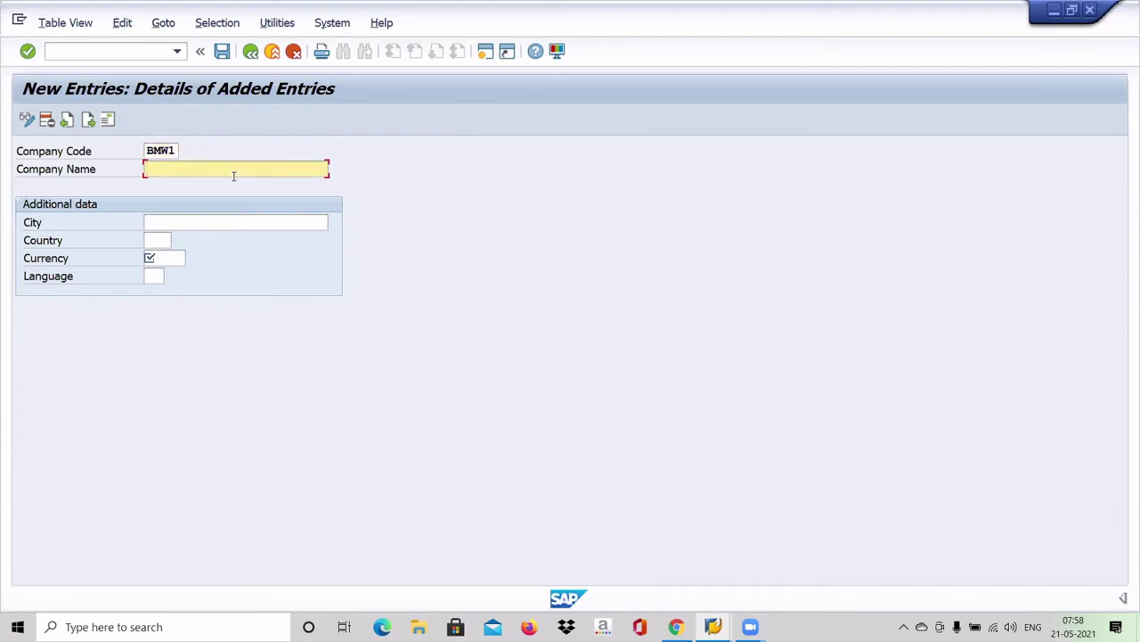
type("BRITISH MOTOR WORKS")
Step: Set city BANGALORE, country IN, currency INR and language EN
key("Tab")
type("BA")
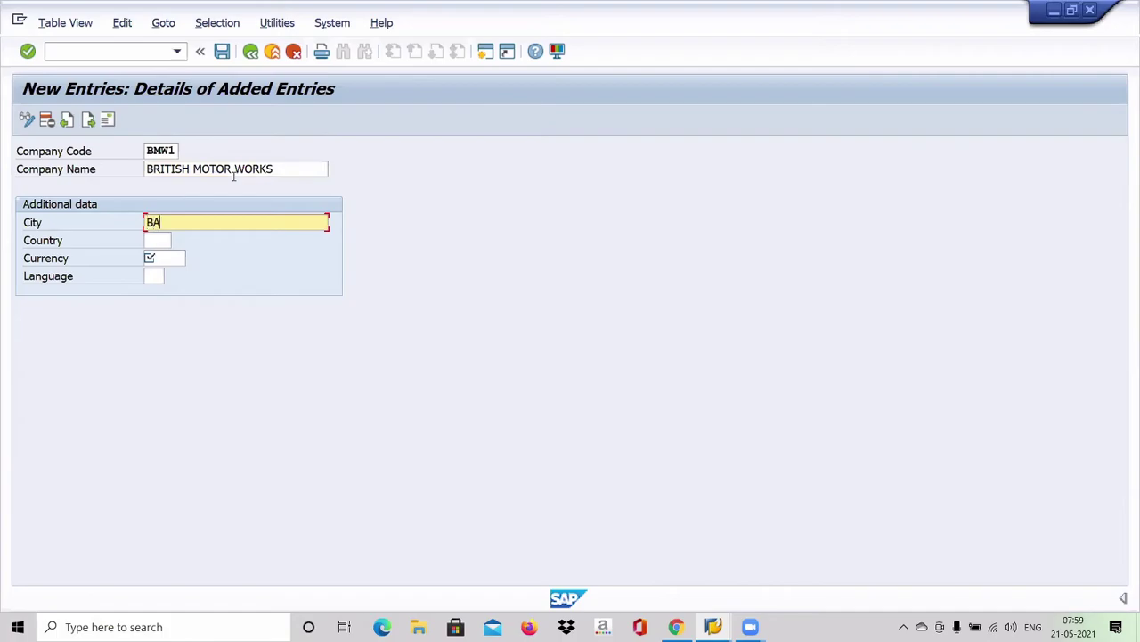
type("NGALORE")
key("Tab")
type("IN")
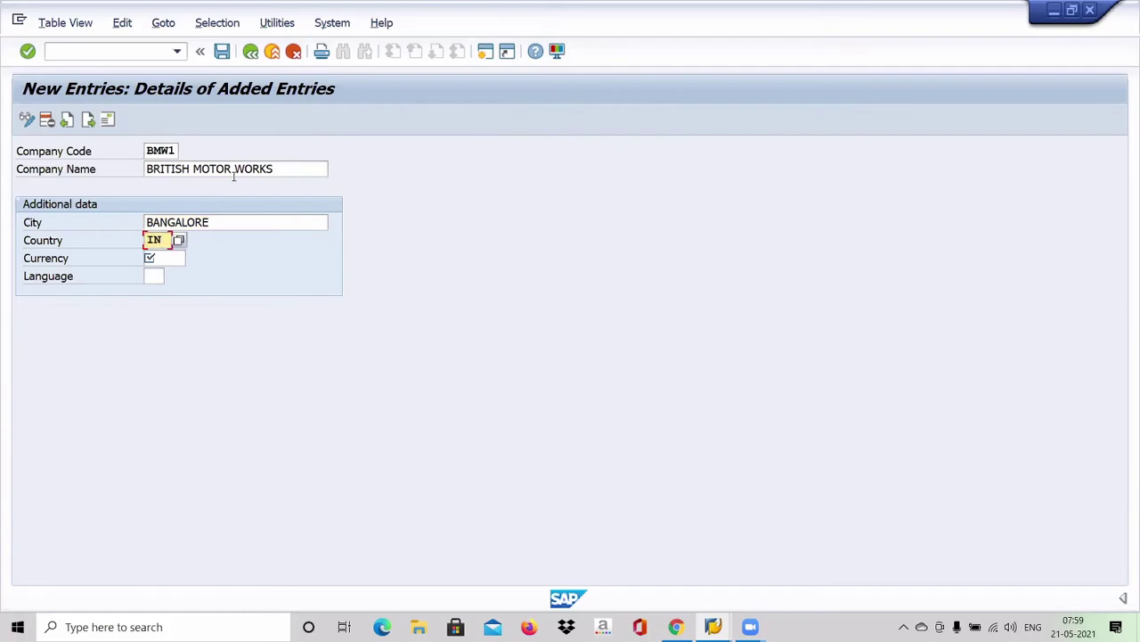
key("Tab")
type("INR")
key("Tab")
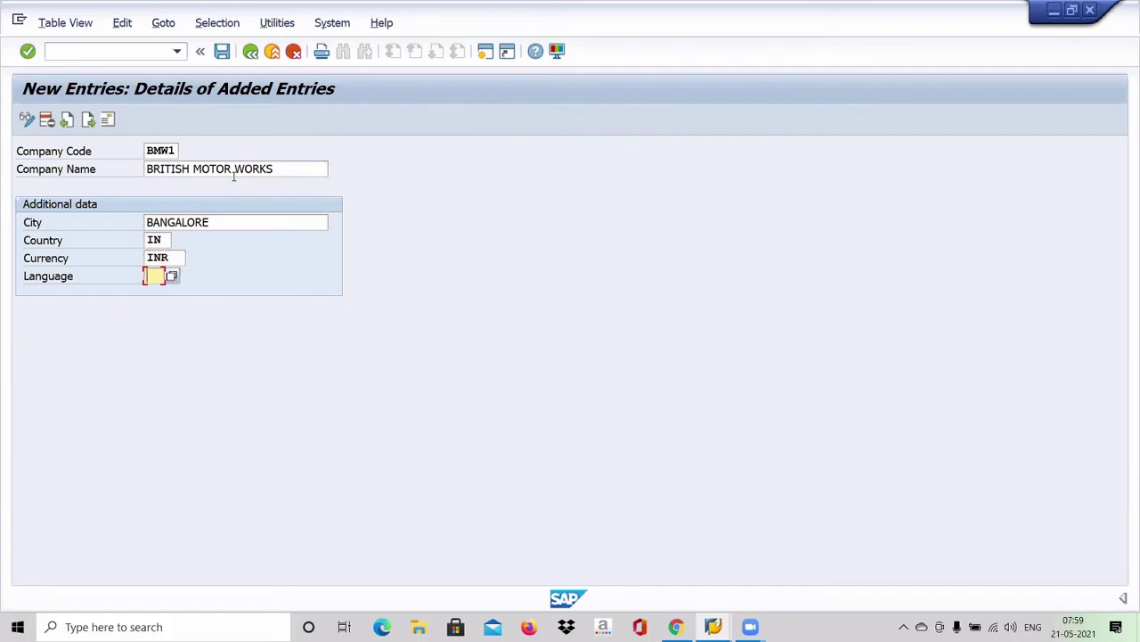
type("EN")
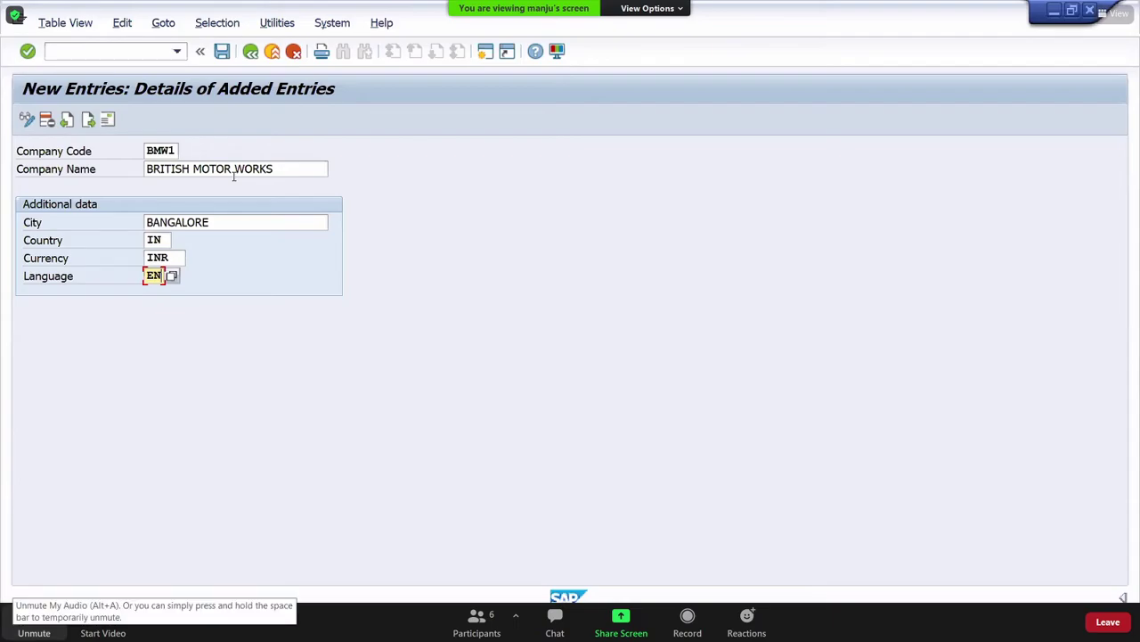
key("alt+a")
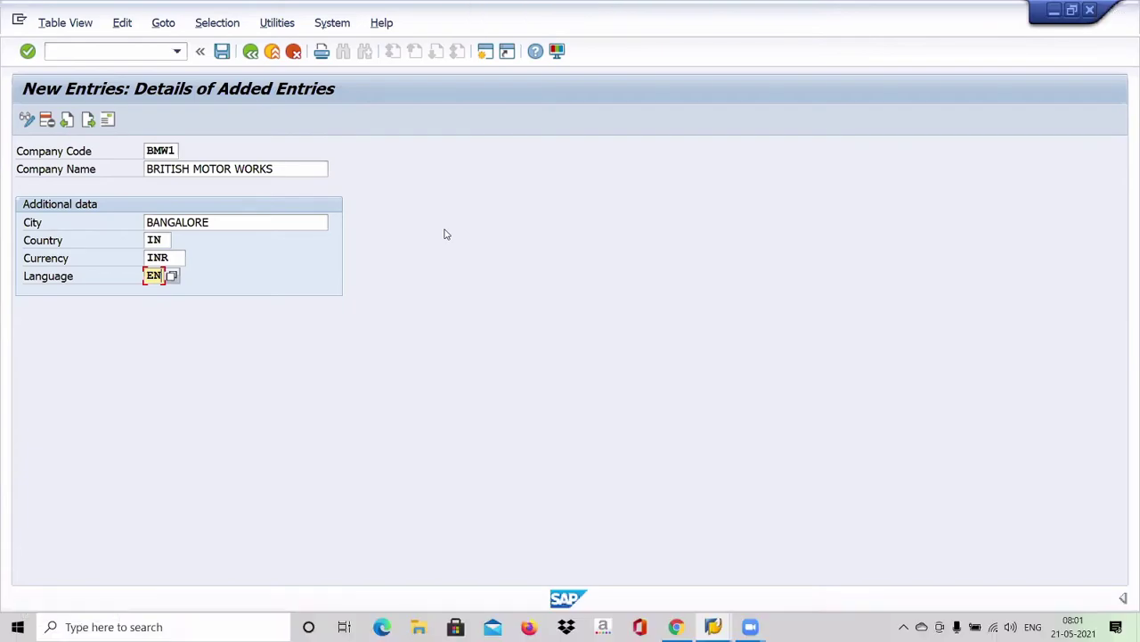
key("alt+a")
Step: Save the BMW1 company code and set the address title to Company
left_click(223, 52)
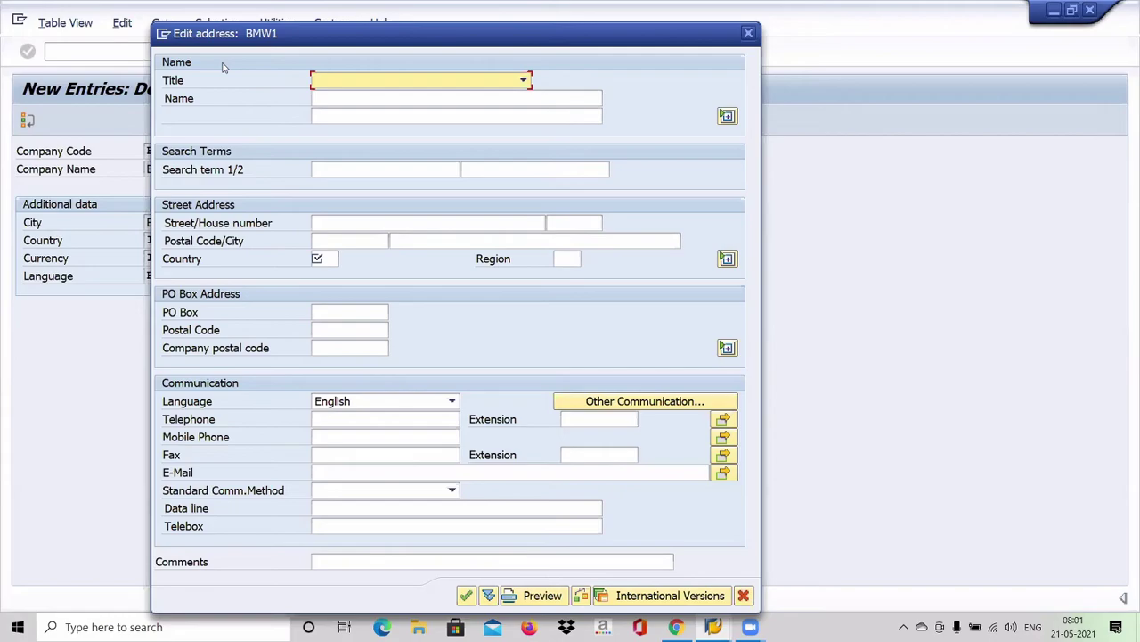
type("Company")
key("Tab")
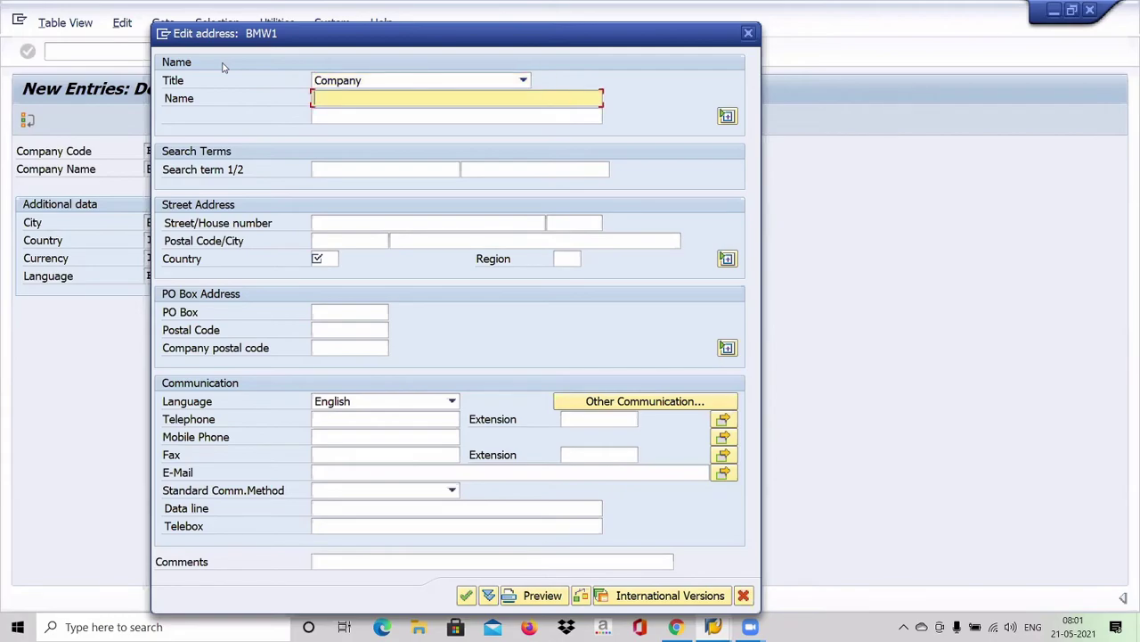
Step: Enter address name BRITISH MOTOR WORKS and country IN
type("BRITISH MOTOR WORKS")
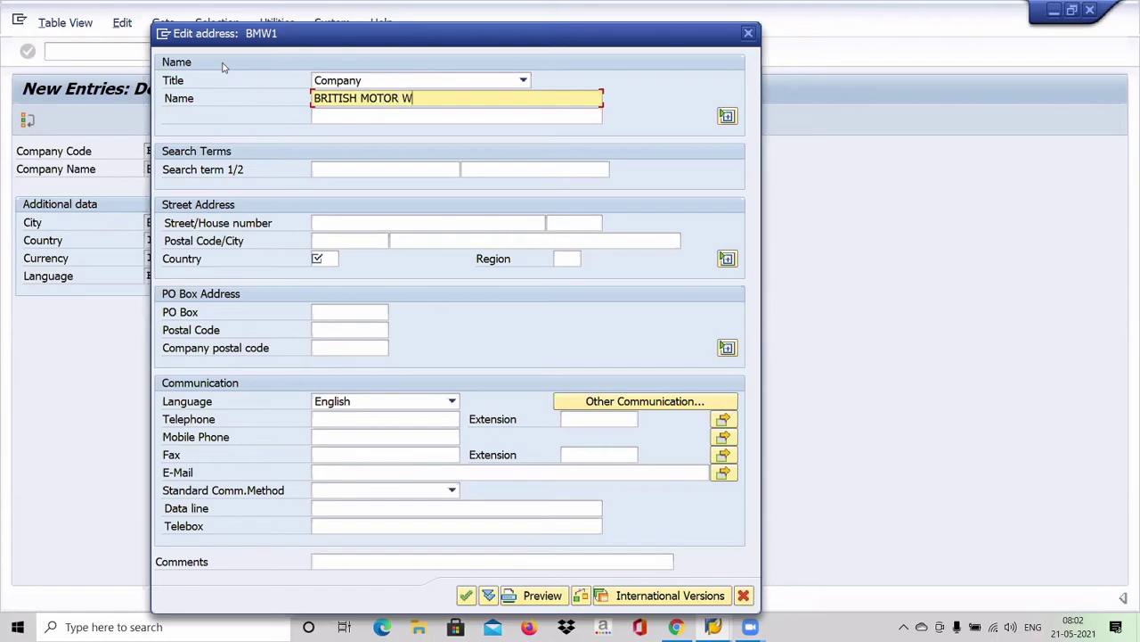
key("Tab")
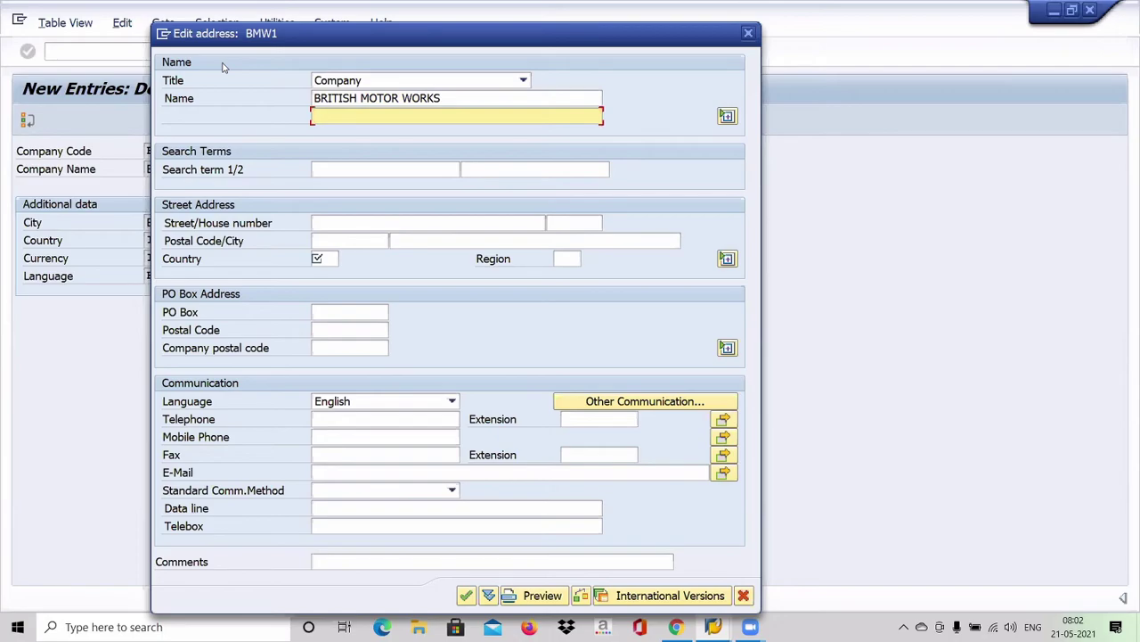
key("Tab")
key("Tab")
key("Tab")
key("Tab")
key("Tab")
key("Tab")
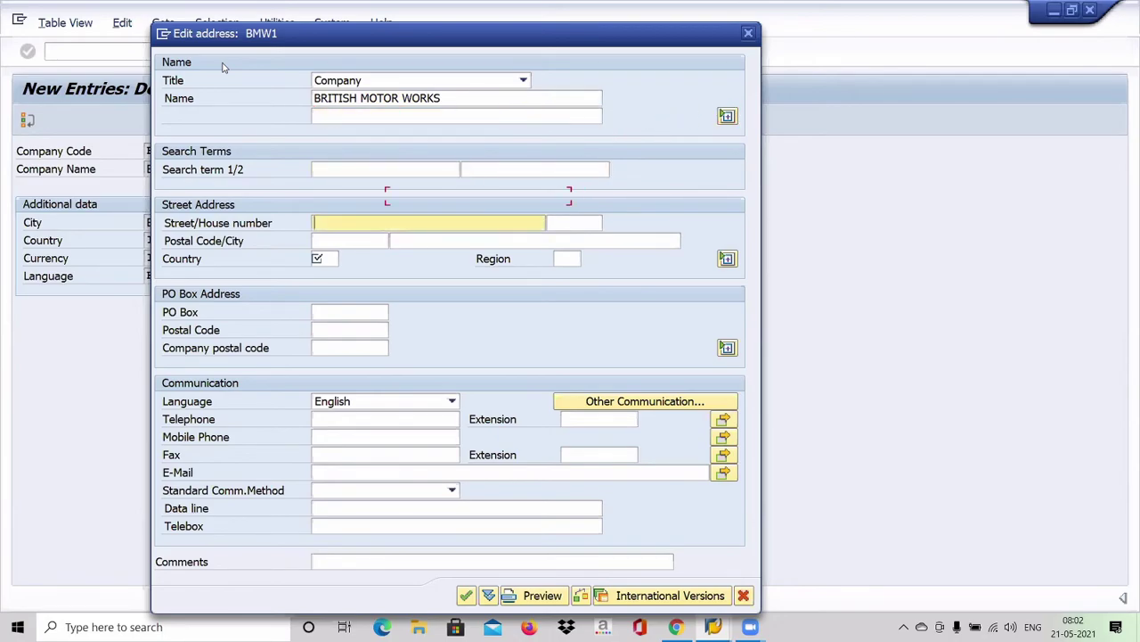
key("Tab")
key("Tab")
type("IN")
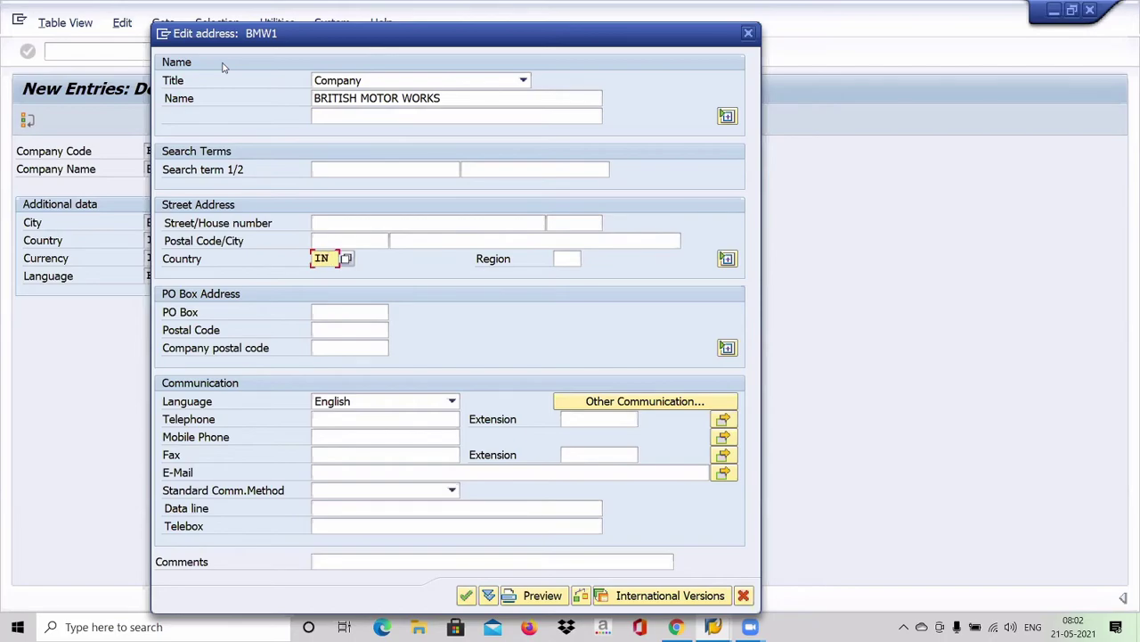
key("Tab")
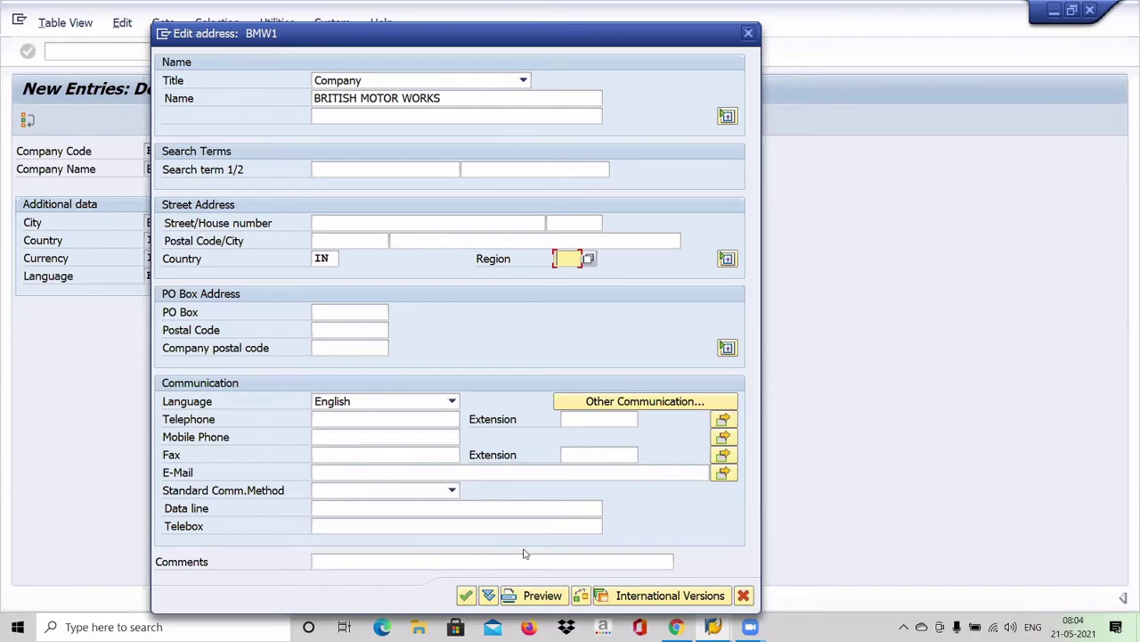
Step: Confirm BMW1's BANGALORE address and save the company under the customizing request
left_click(462, 598)
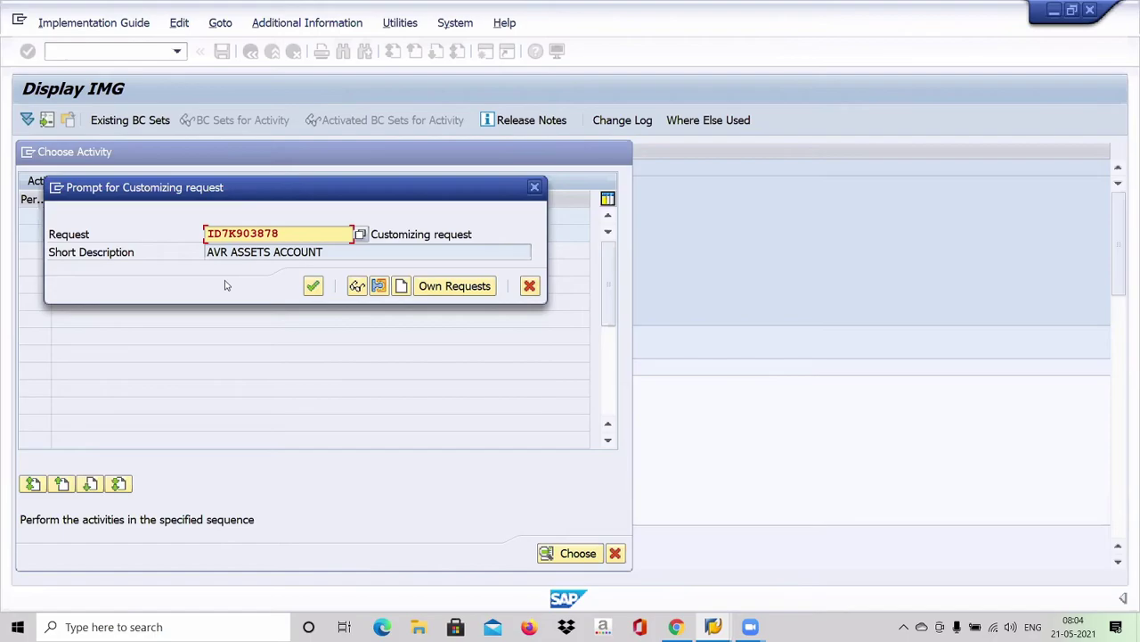
left_click(314, 287)
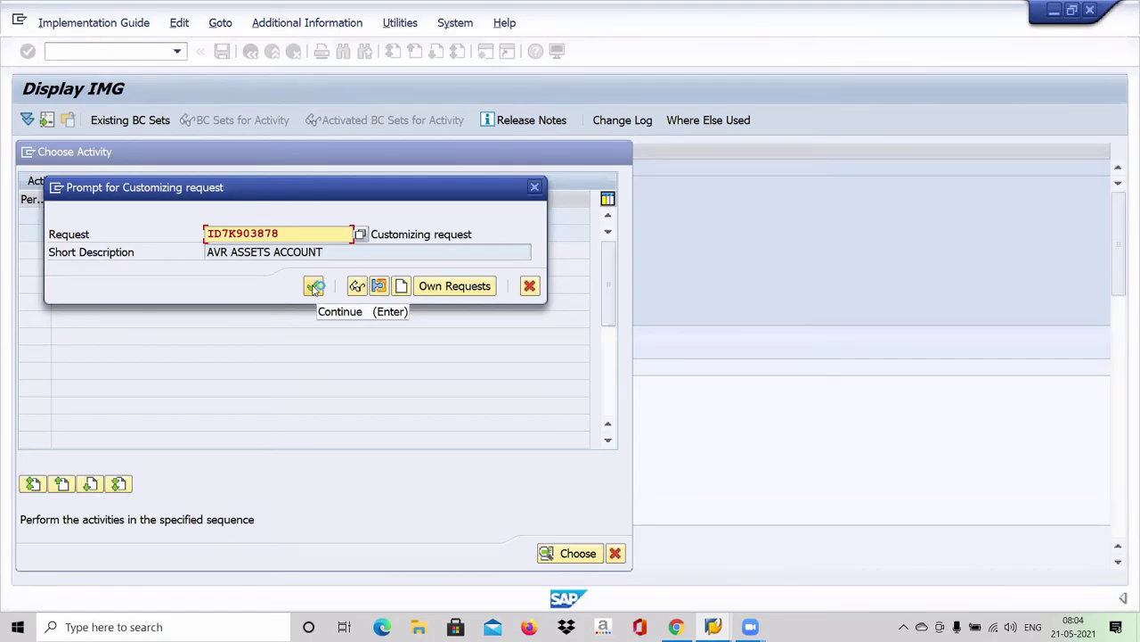
left_click(314, 287)
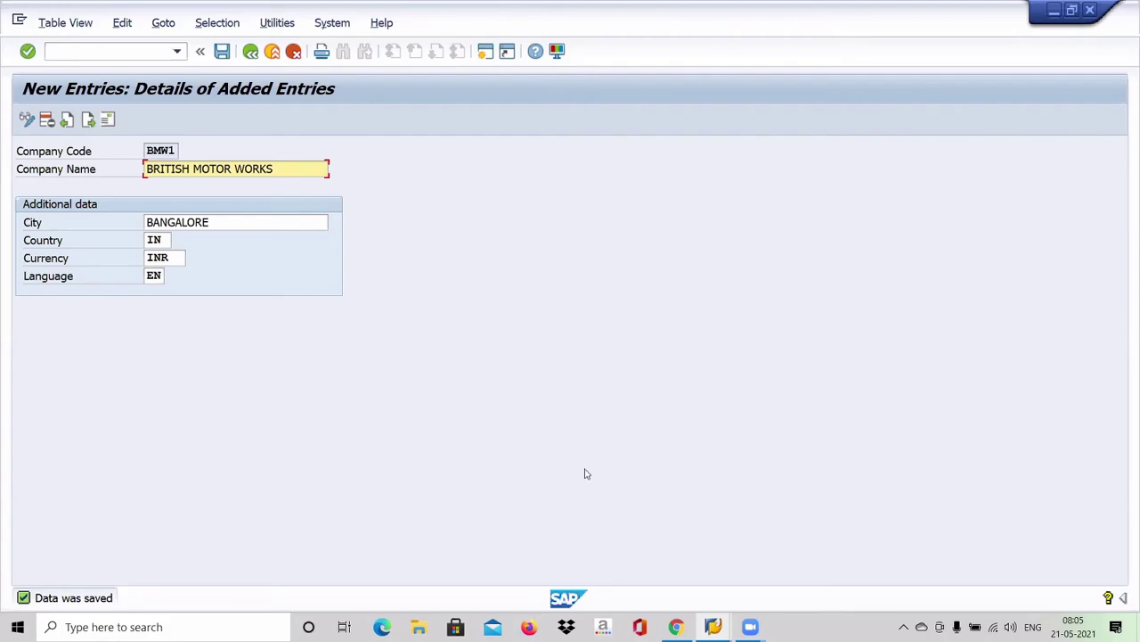
Step: Return to SAP Easy Access with /N and enter transaction code SPRO
left_click(127, 54)
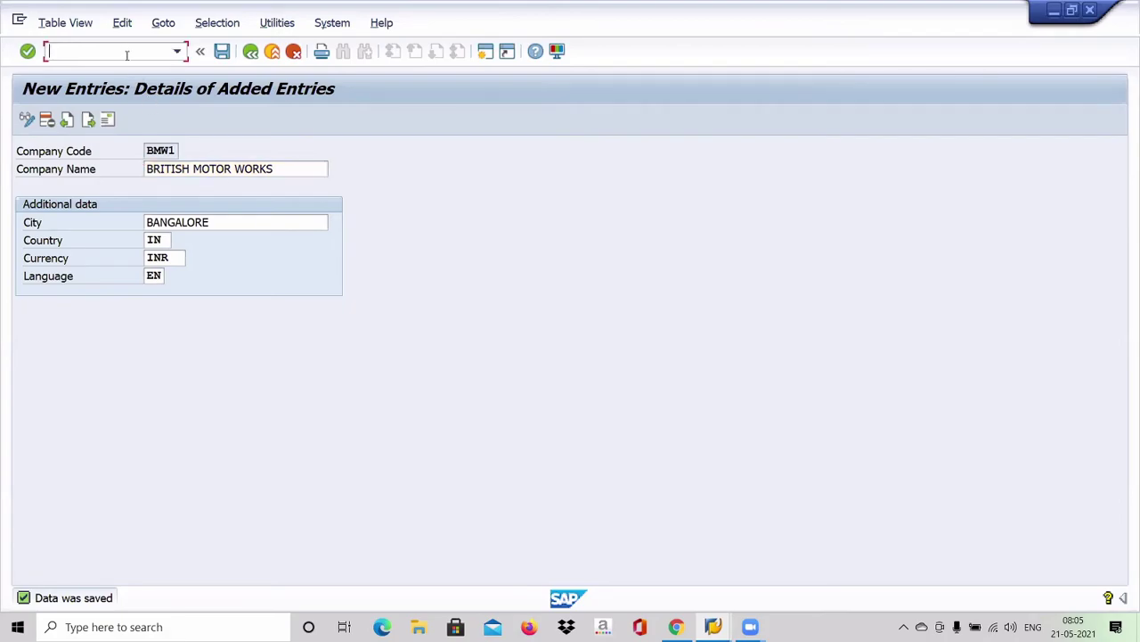
type("/N")
key("Return")
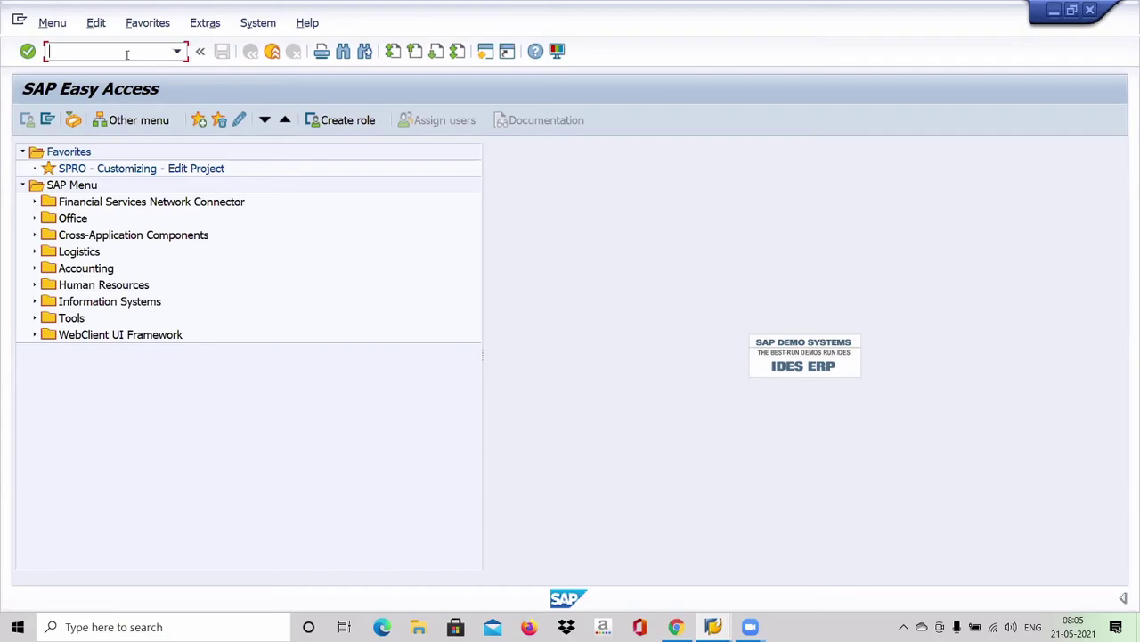
type("SPRO")
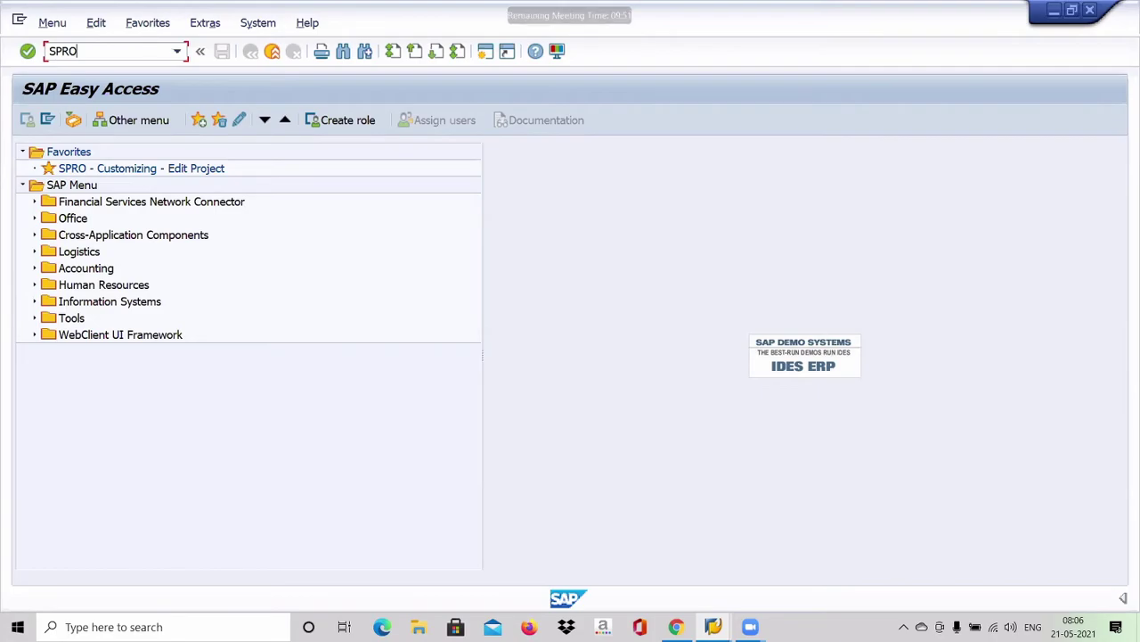
Step: Run SPRO to show the Customizing: Execute Project worklist
key("Return")
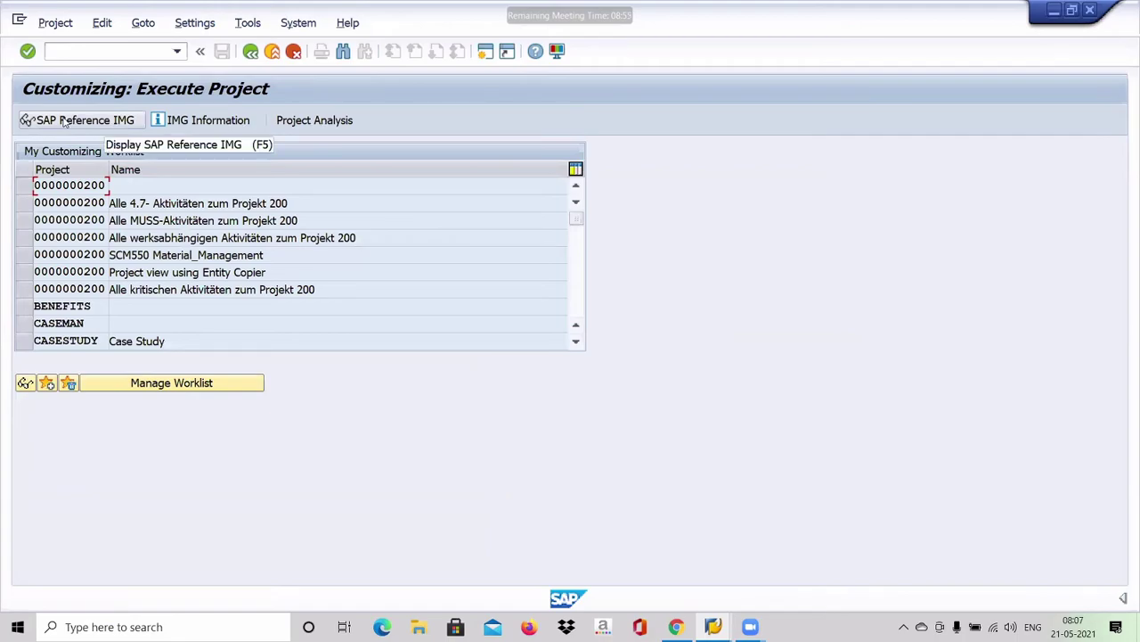
Step: In SAP Reference IMG, expand Enterprise Structure > Assignment > Financial Accounting
left_click(64, 123)
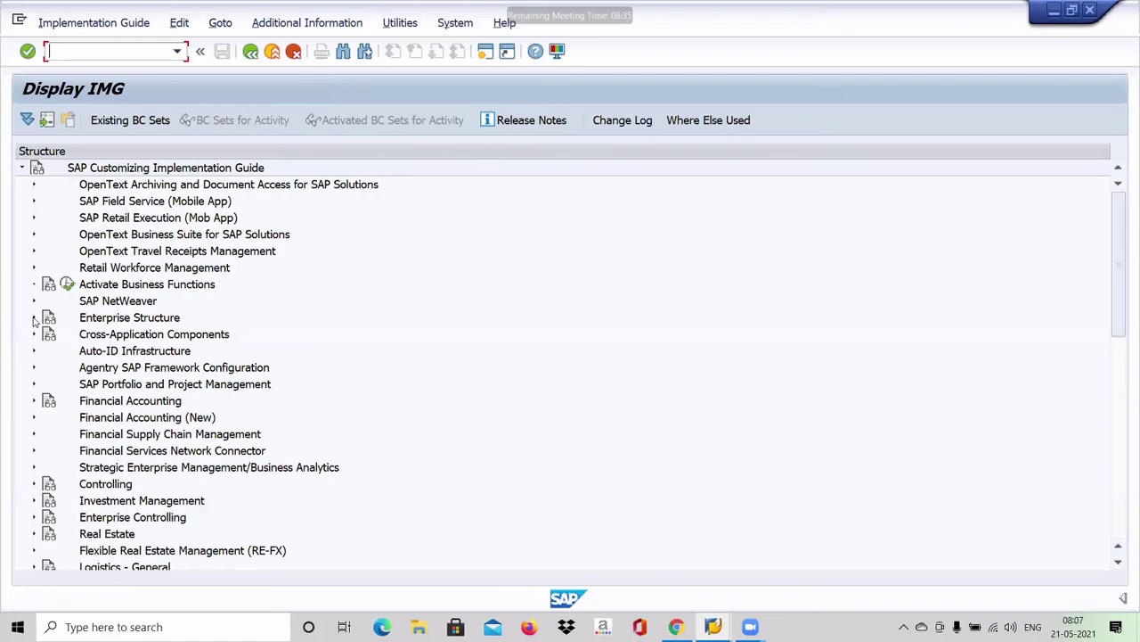
left_click(35, 318)
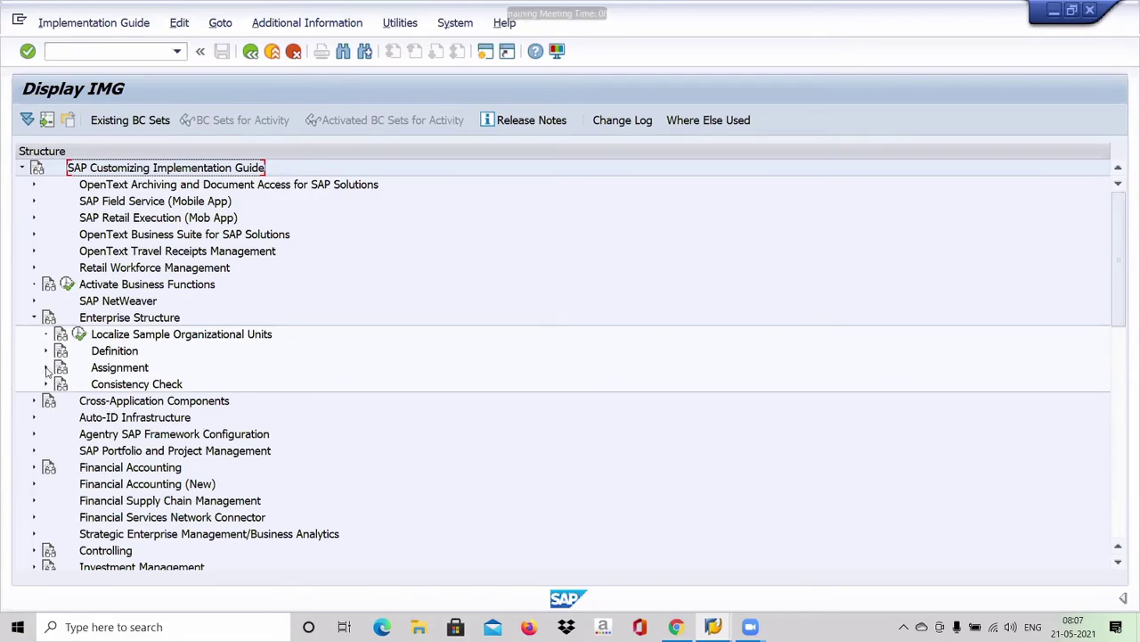
left_click(46, 368)
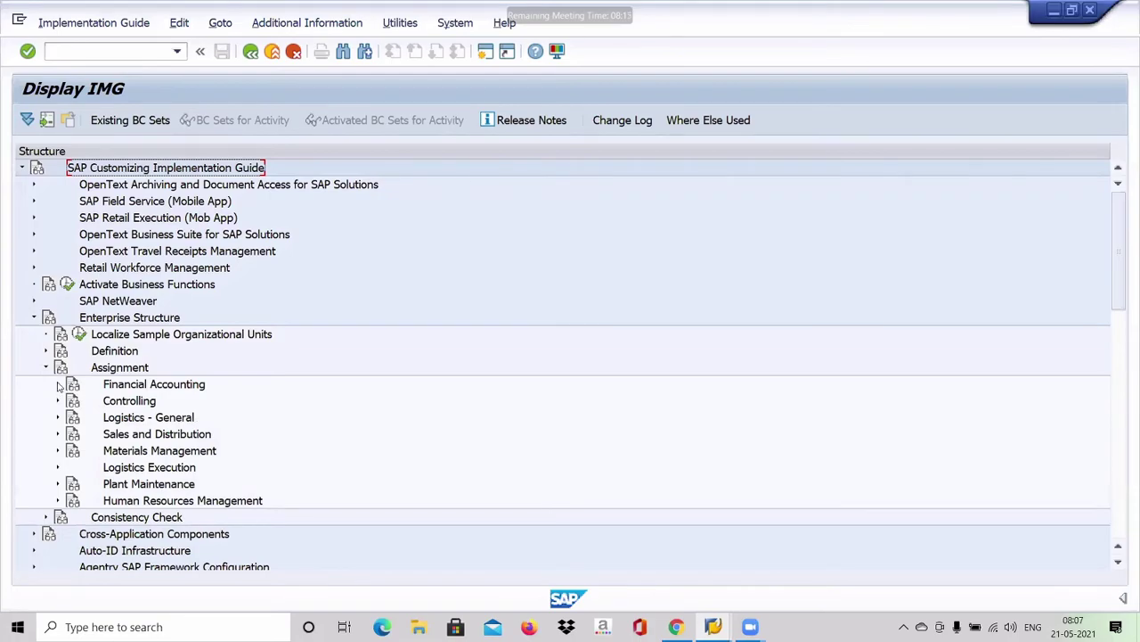
left_click(58, 385)
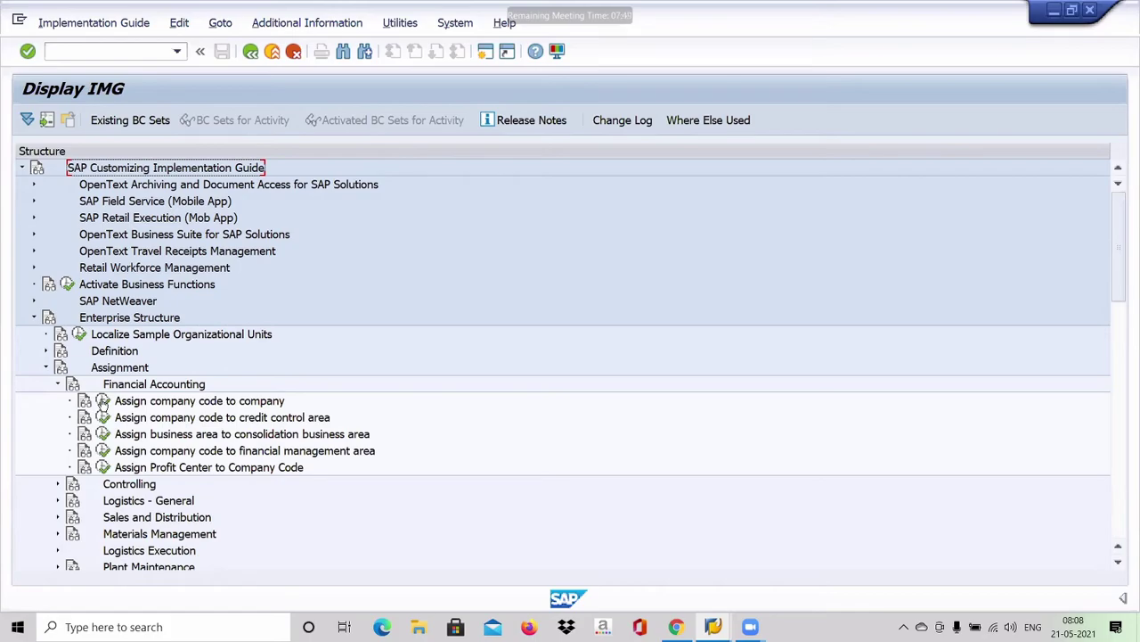
Step: Open Assign company code to company and position the table at company code BMW1
left_click(102, 401)
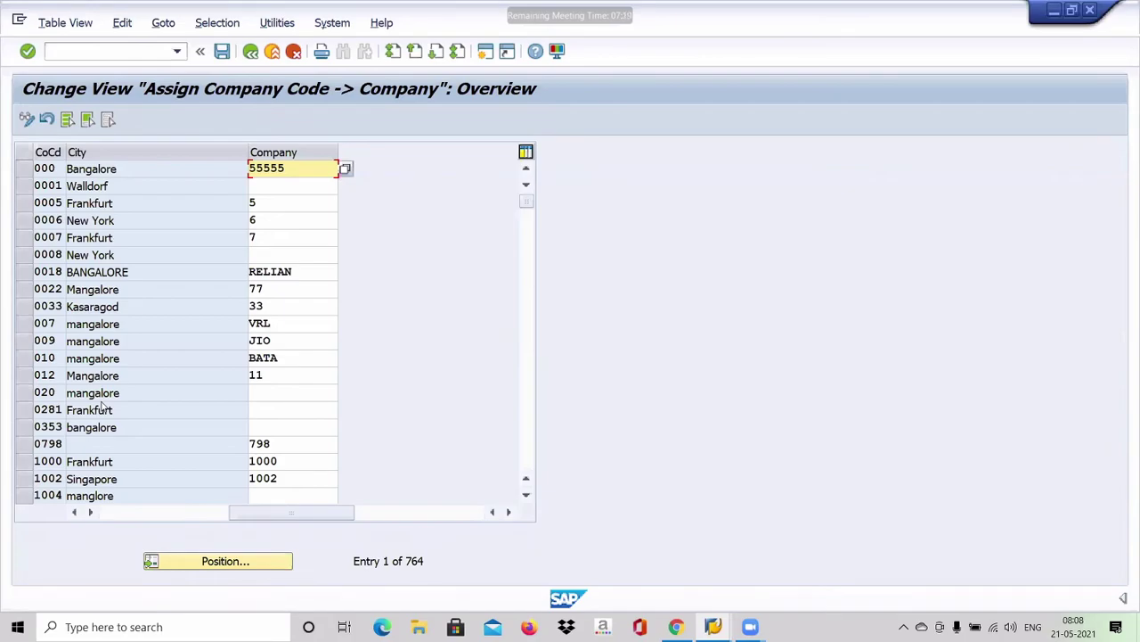
left_click(226, 561)
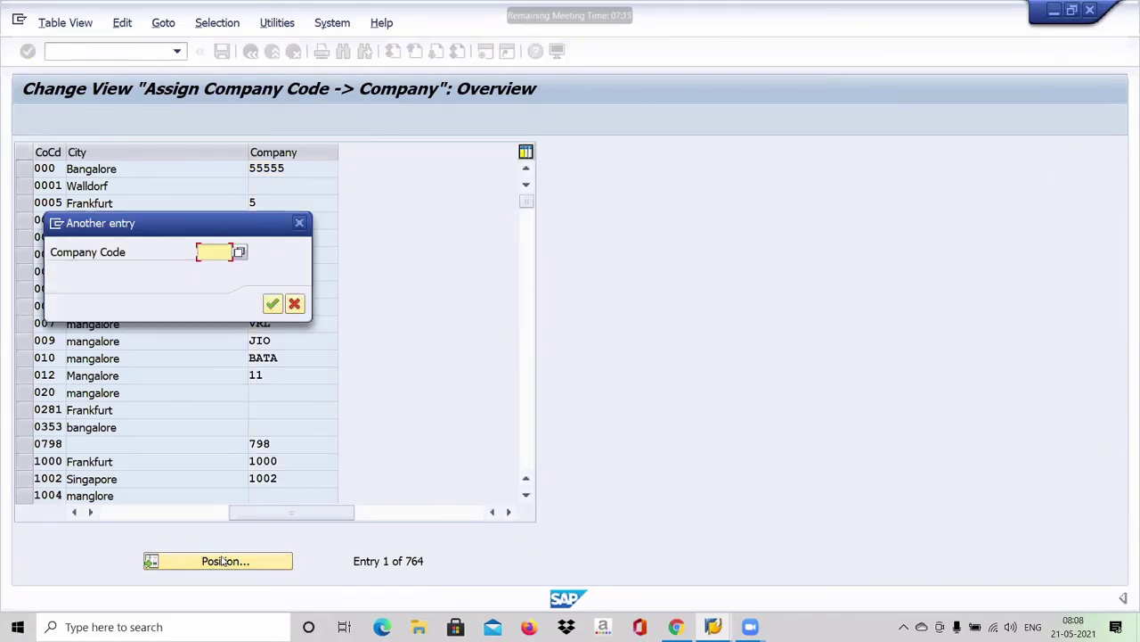
type("B")
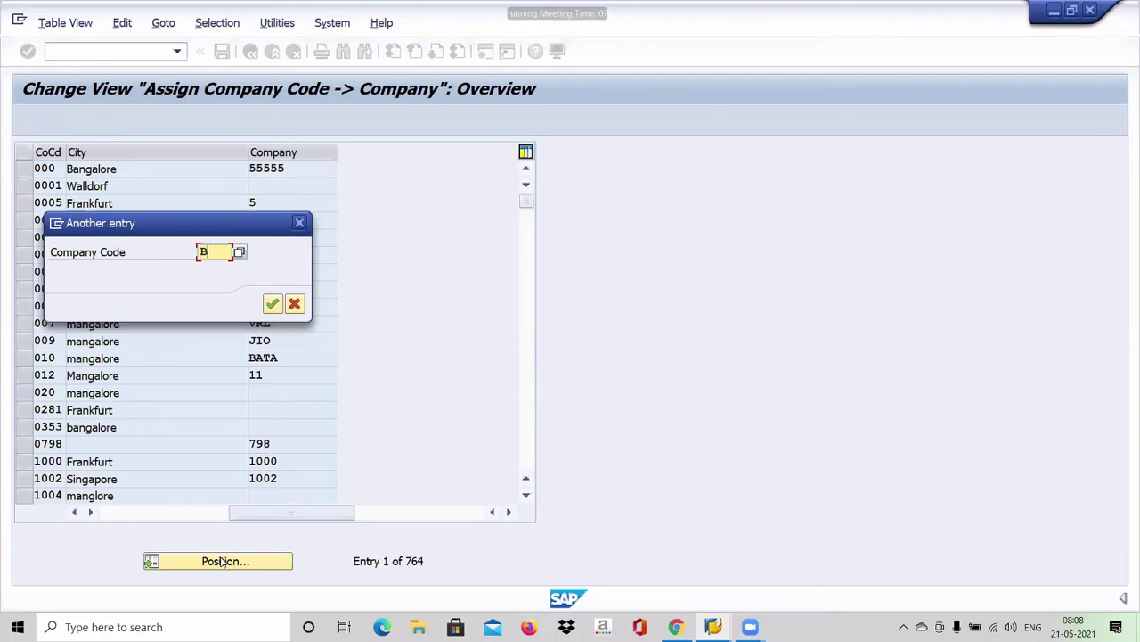
type("MW")
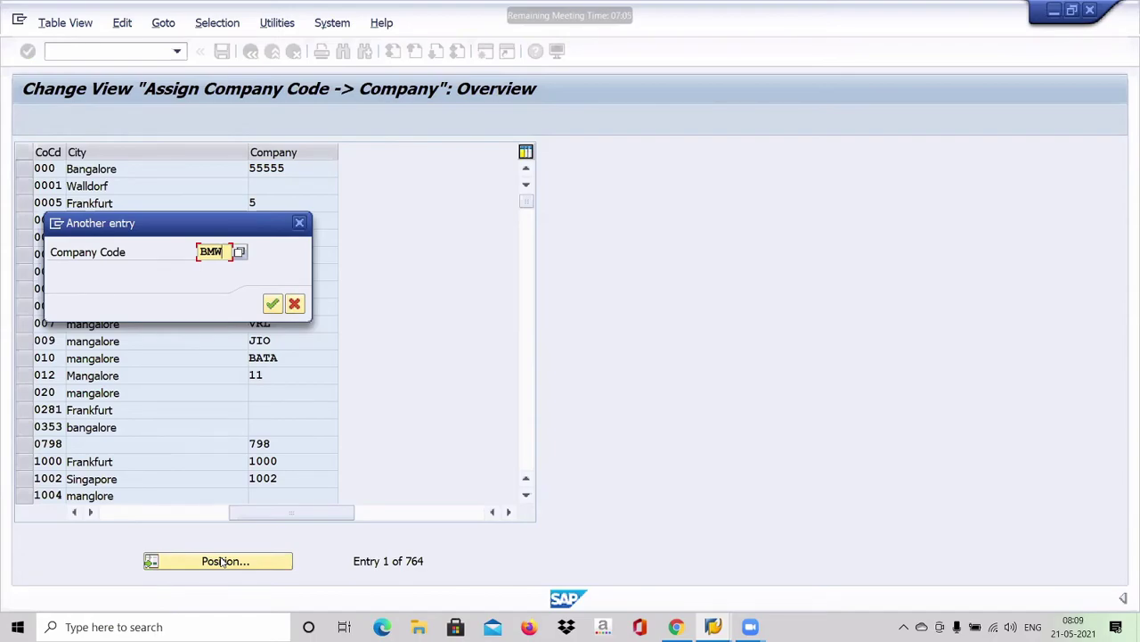
type("1")
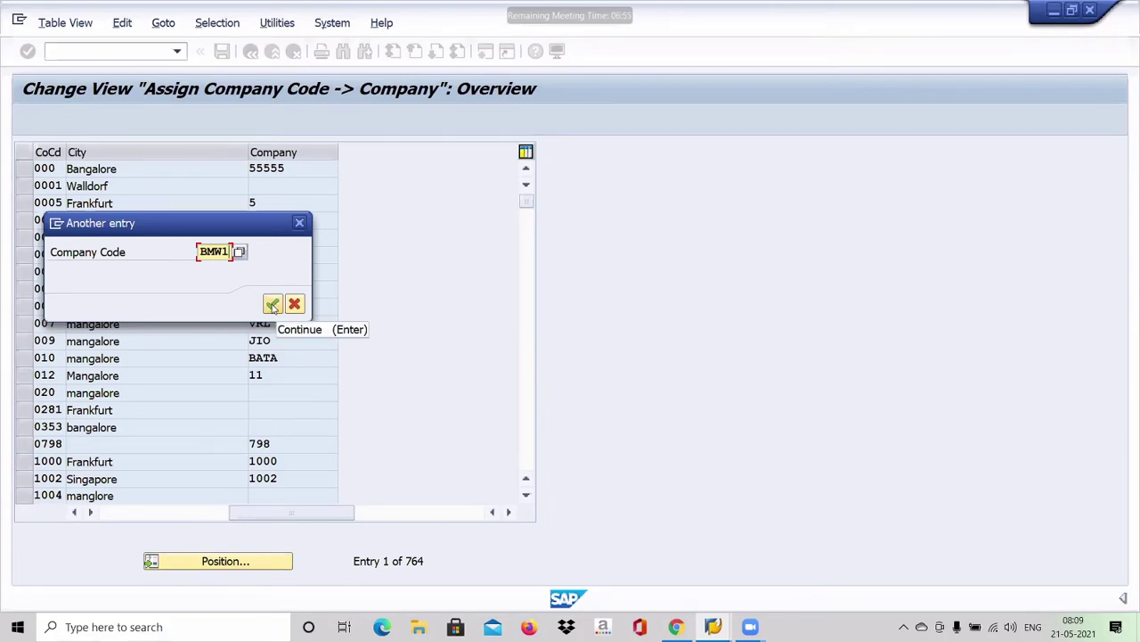
left_click(273, 304)
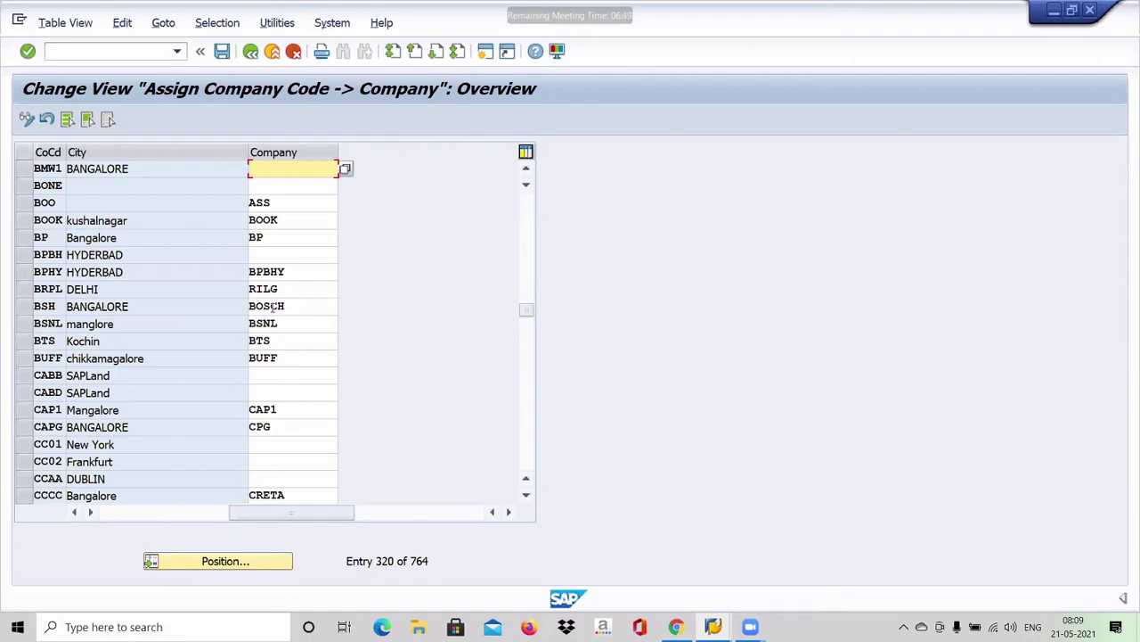
Step: Enter BMW as the Company for the BMW1 row
type("BMW")
Step: Save the BMW1-to-BMW assignment, accepting the customizing request
left_click(223, 51)
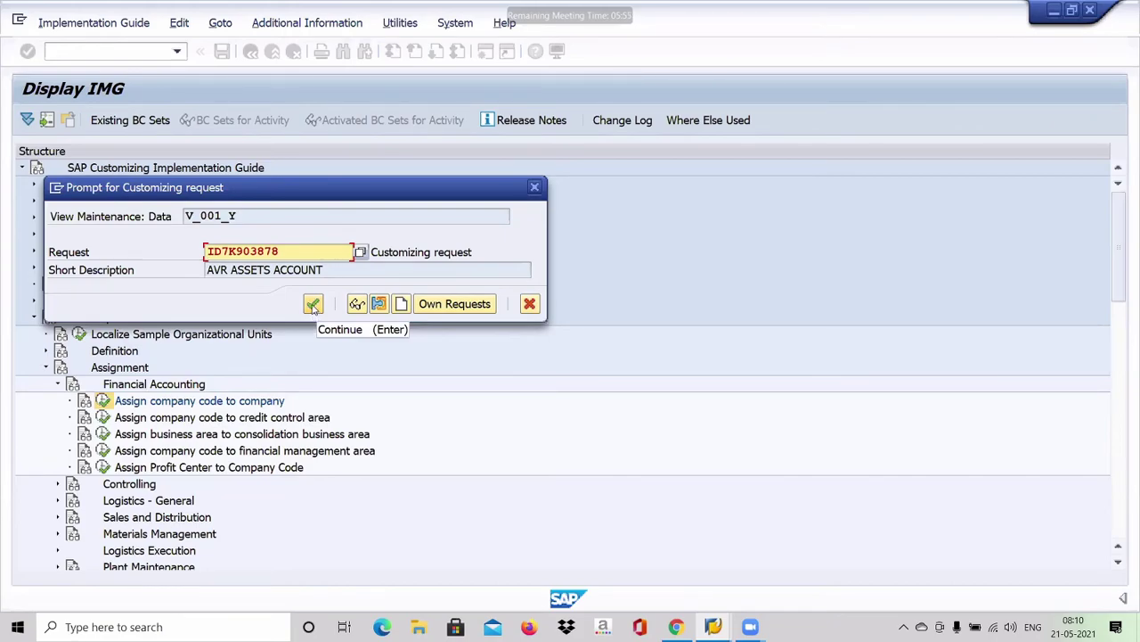
left_click(314, 305)
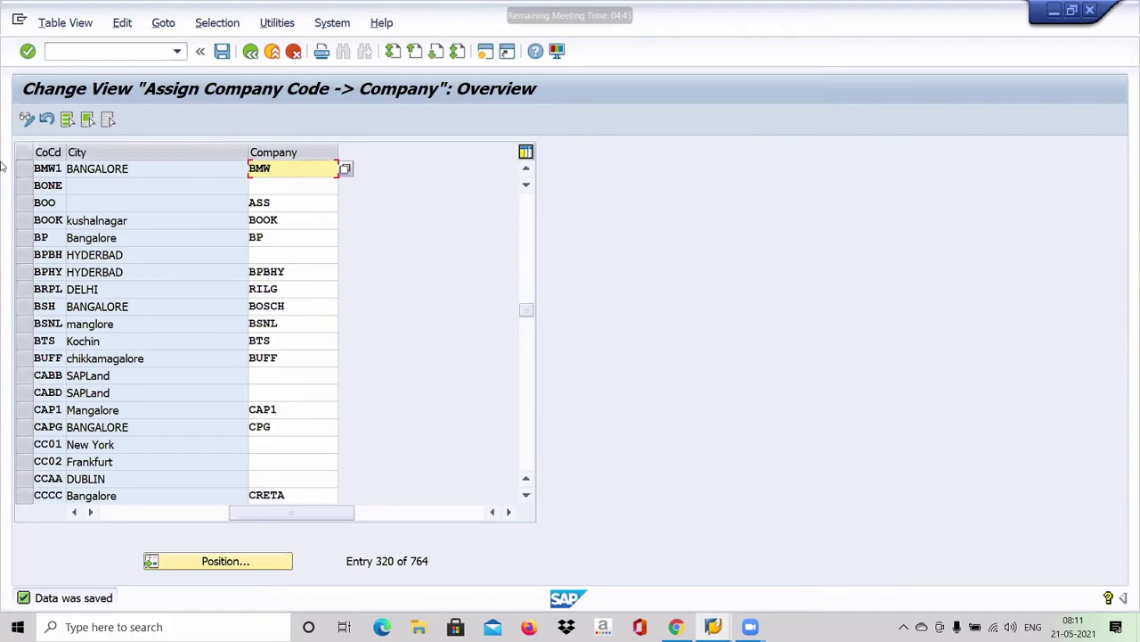
Step: Exit the assignment table with /N back to the SAP Easy Access menu
key("ctrl+slash")
type("/N")
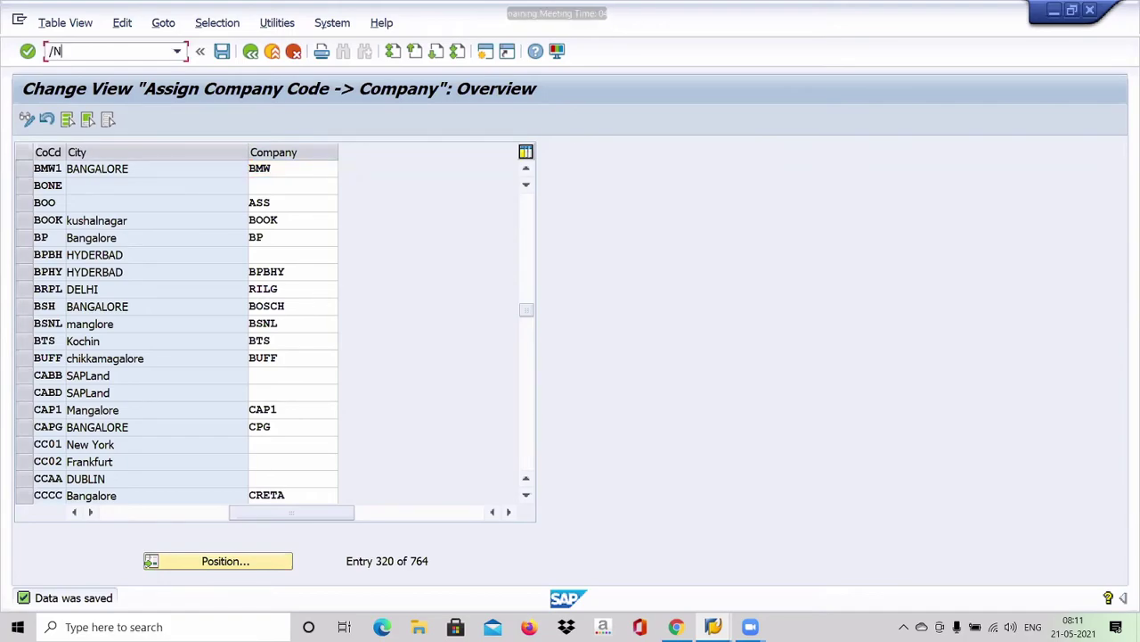
key("Return")
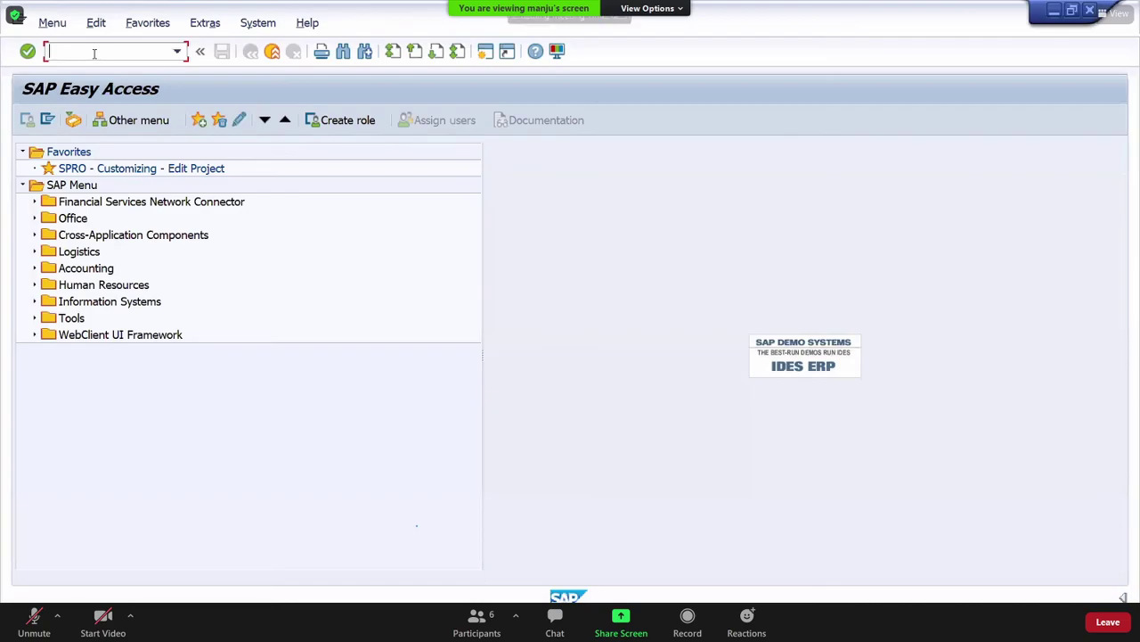
Step: Unmute your audio in the Zoom meeting
left_click(34, 619)
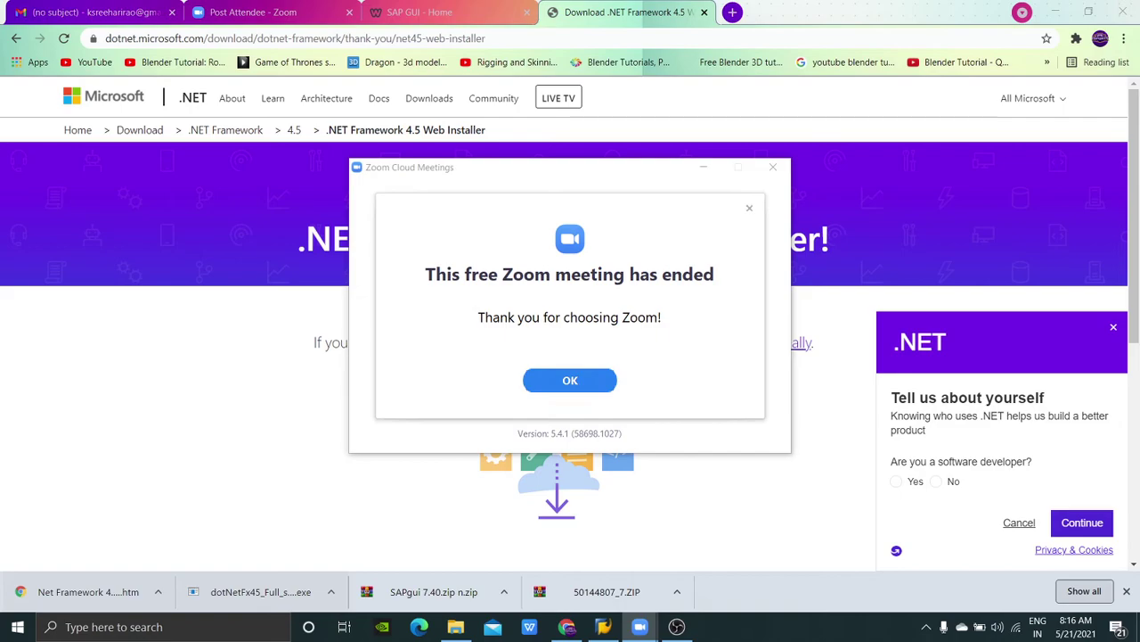
Step: Dismiss the ended meeting and open the scheduled Zoom invitation from Gmail's Sent folder
key("Return")
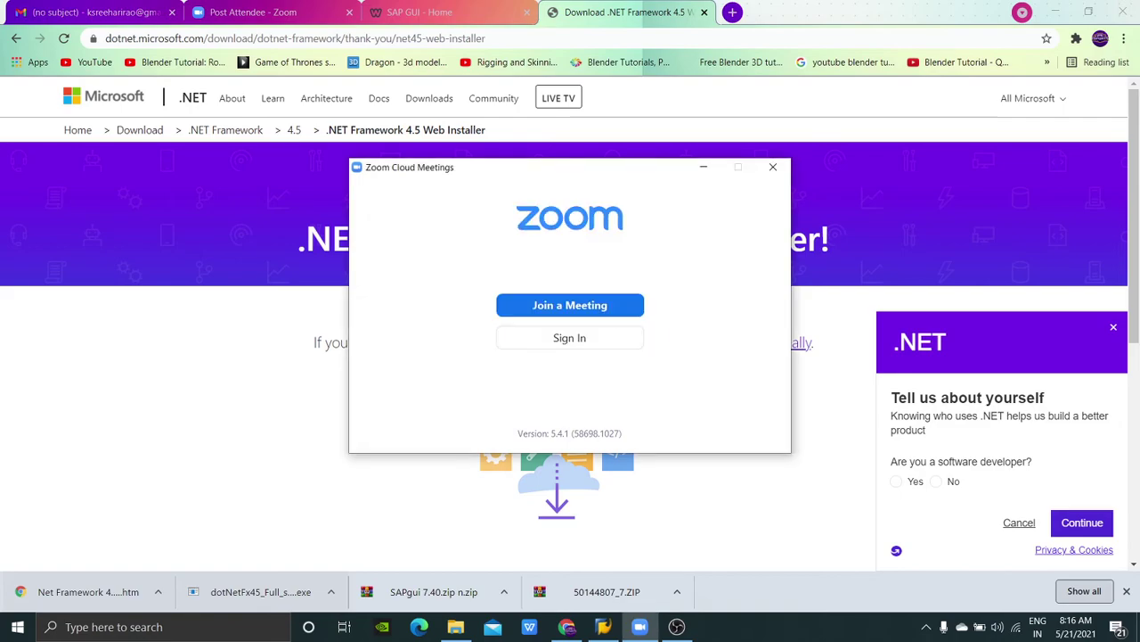
key("Return")
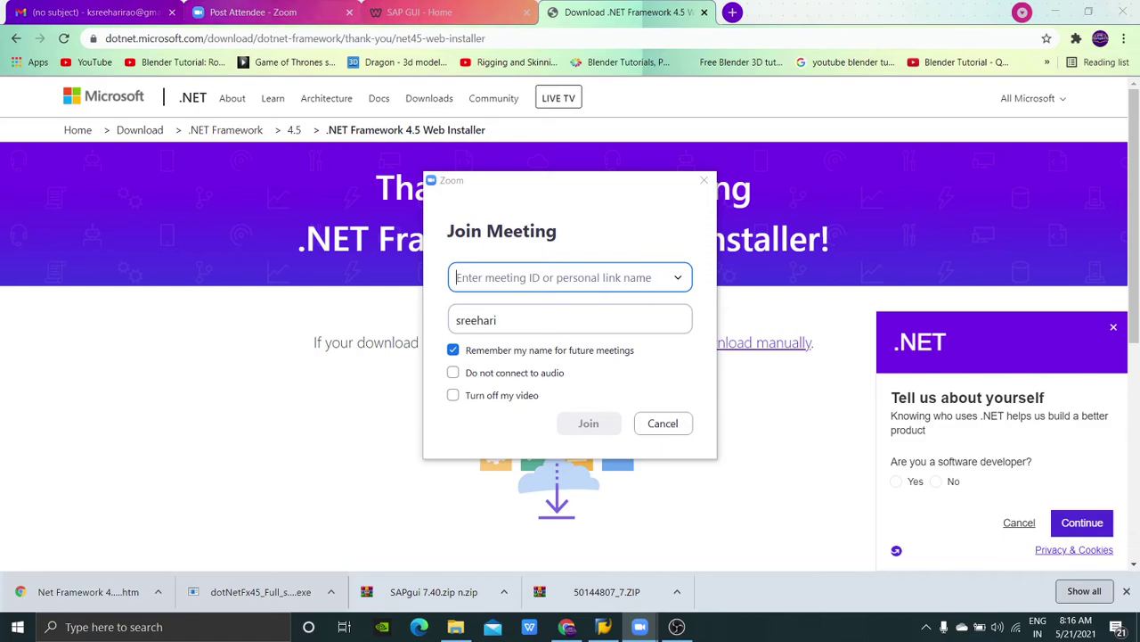
left_click(89, 12)
left_click(663, 423)
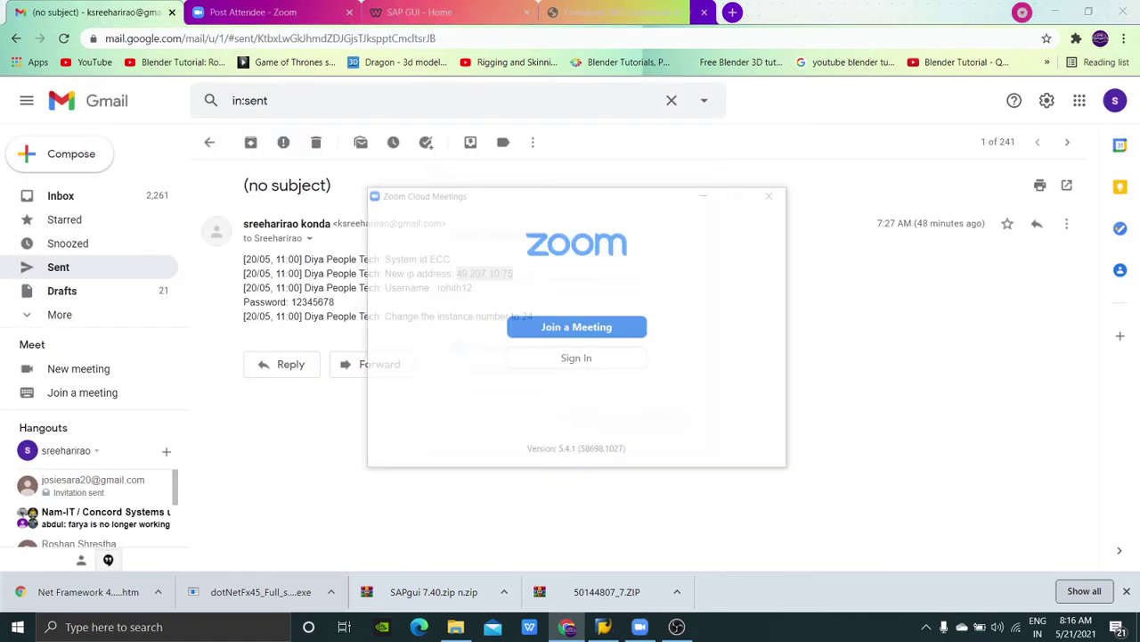
left_click(210, 141)
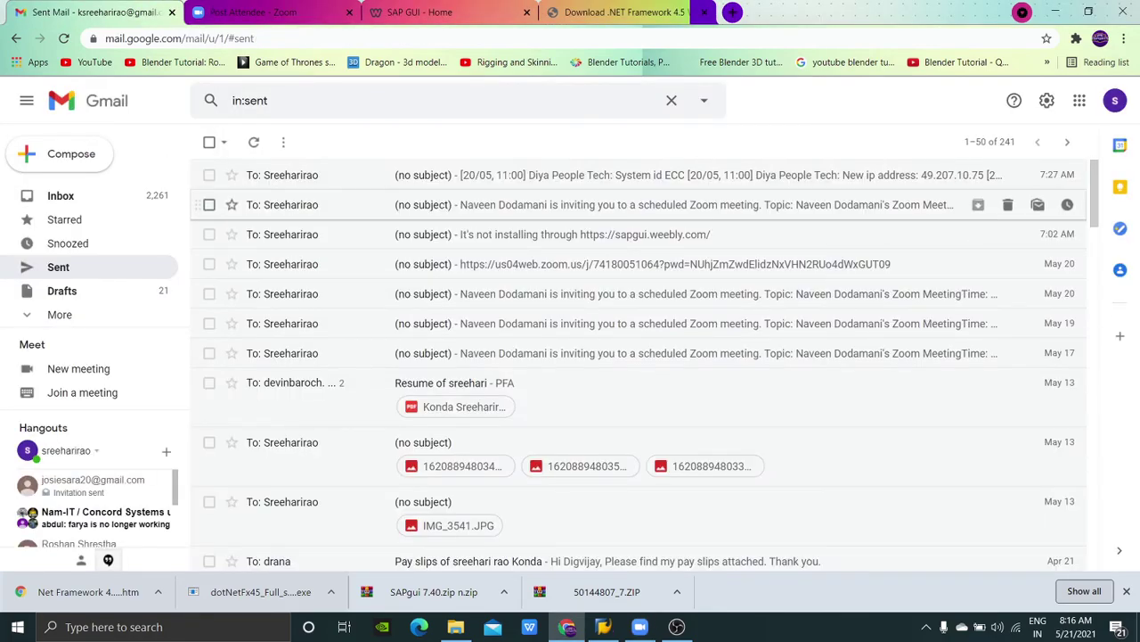
left_click(677, 204)
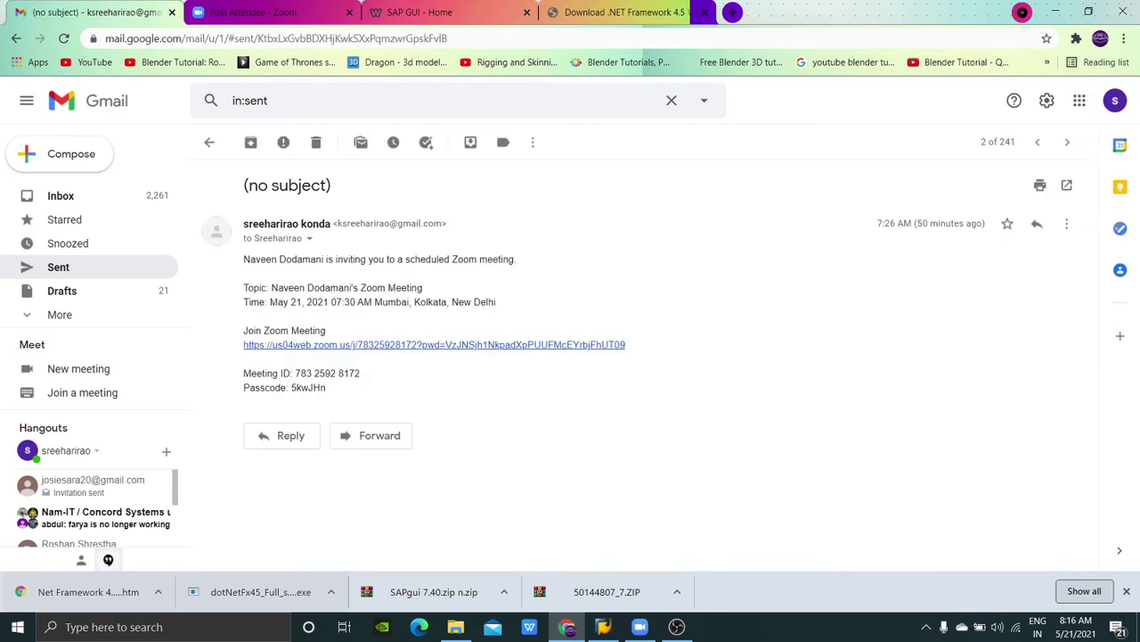
Step: Launch the Zoom meeting from the Gmail invitation link, then minimize the waiting-for-host window
left_click(434, 344)
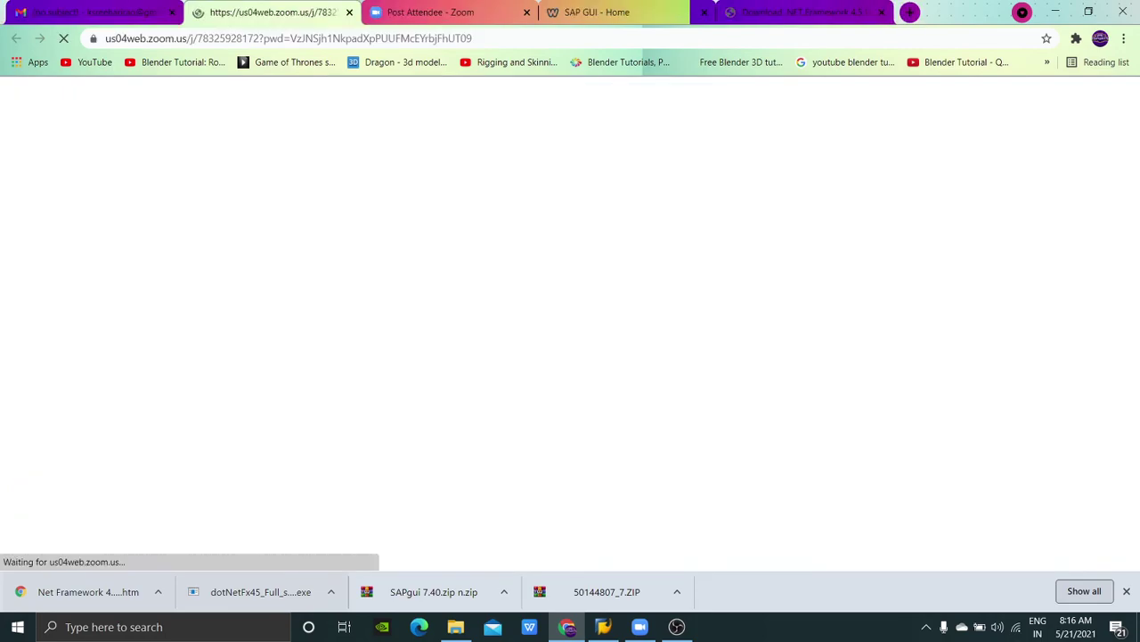
mouse_move(640, 627)
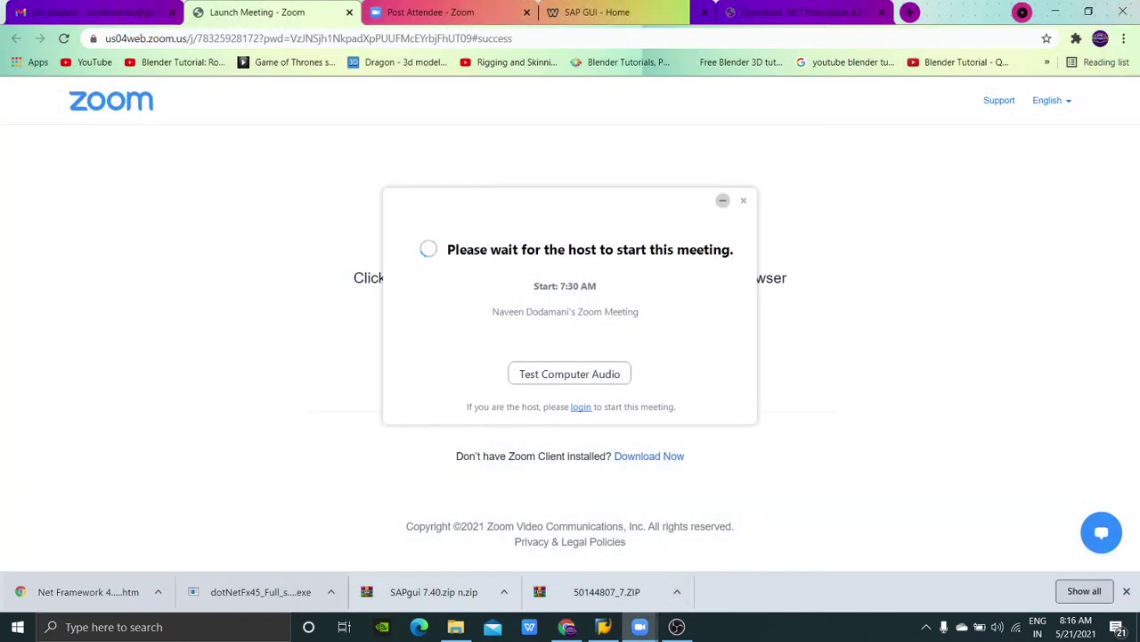
left_click(722, 200)
Step: Open Control Panel's Programs and Features list of installed programs, scroll it, then minimize it
left_click(163, 627)
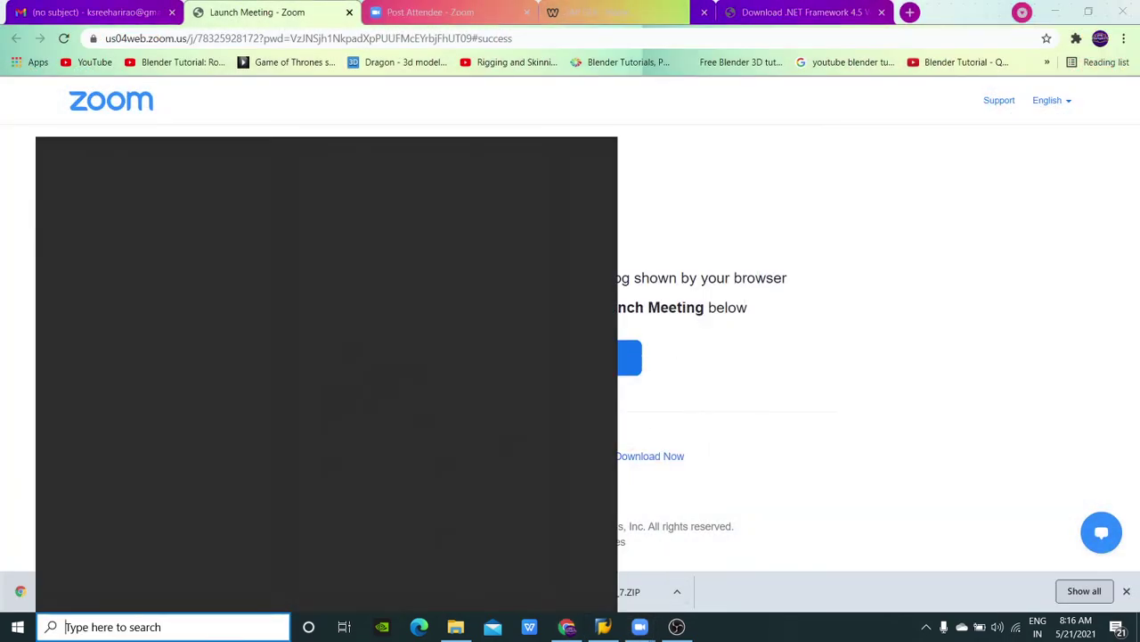
type("con")
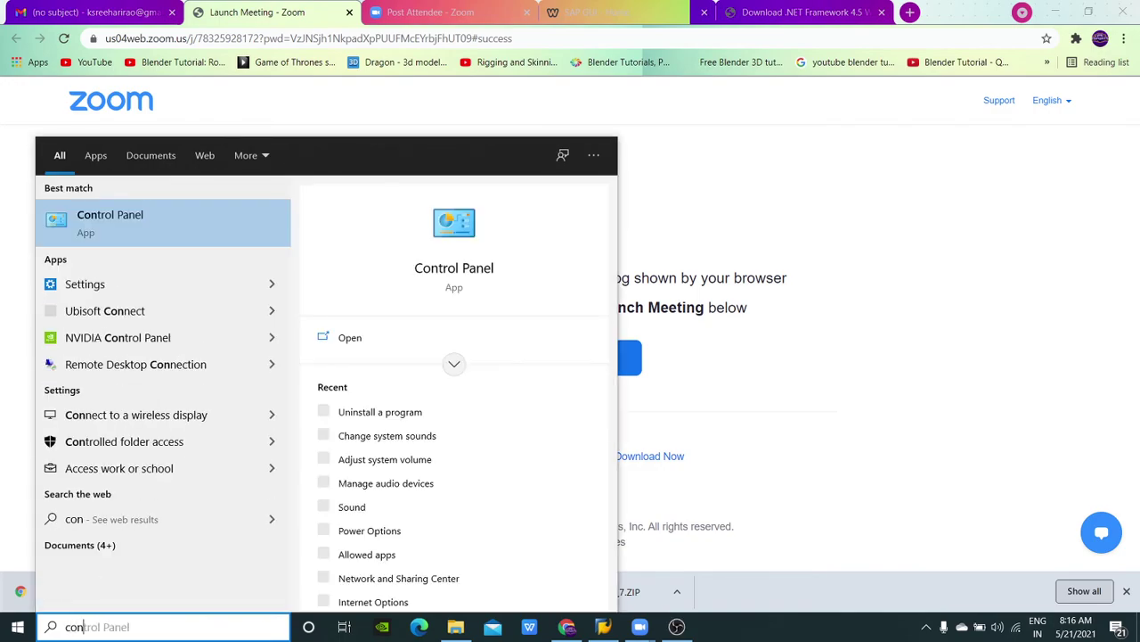
key("Return")
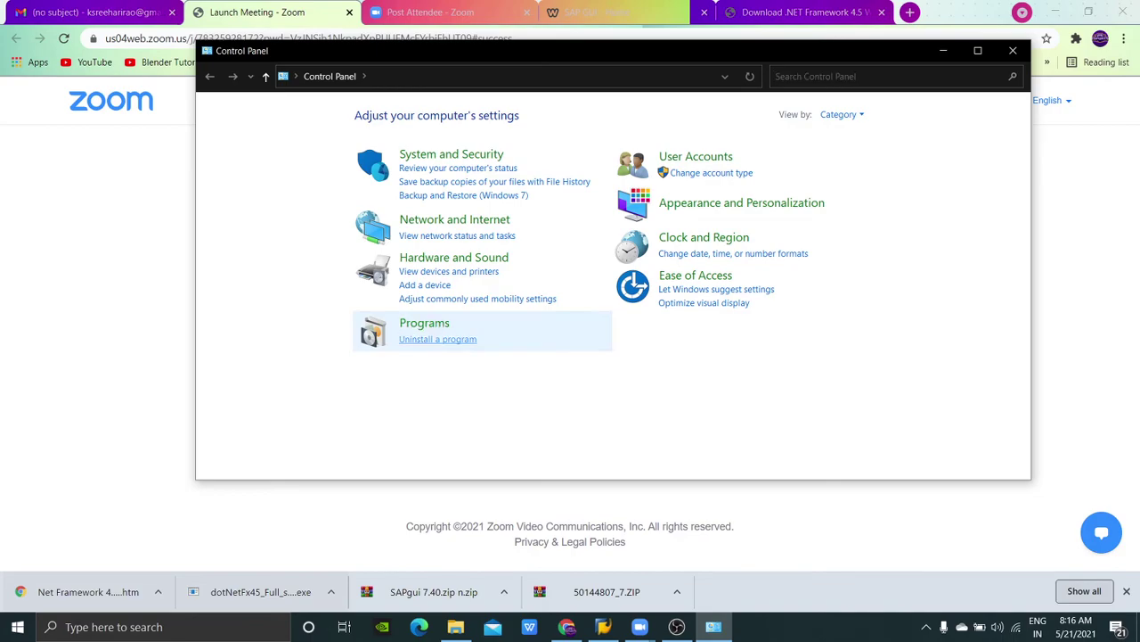
left_click(437, 339)
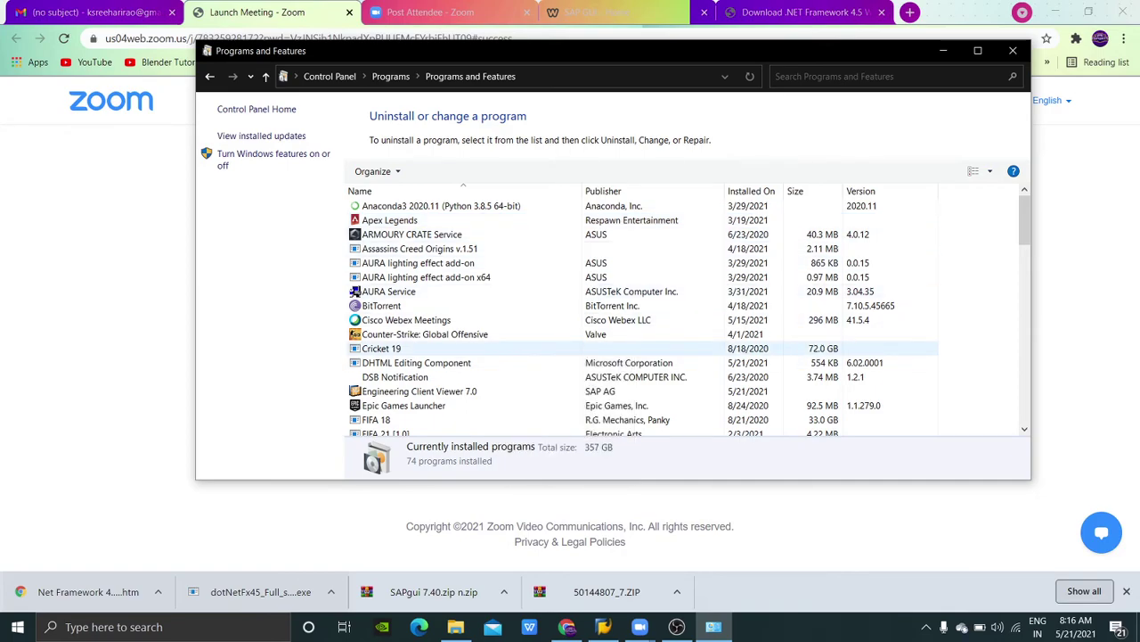
scroll(642, 347, "down", 2)
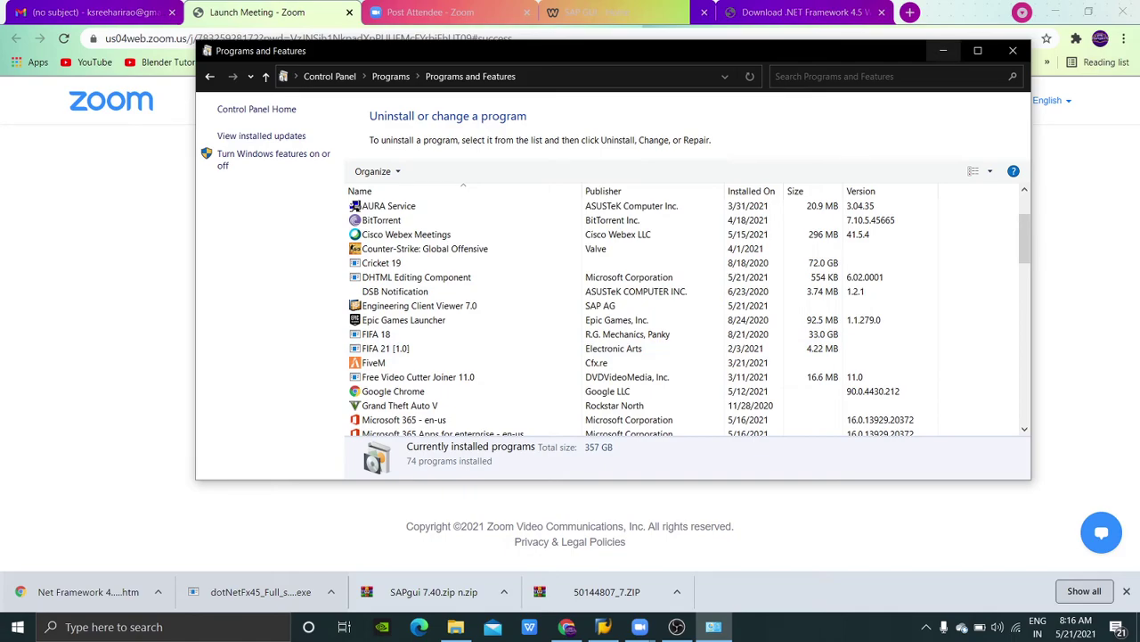
left_click(943, 51)
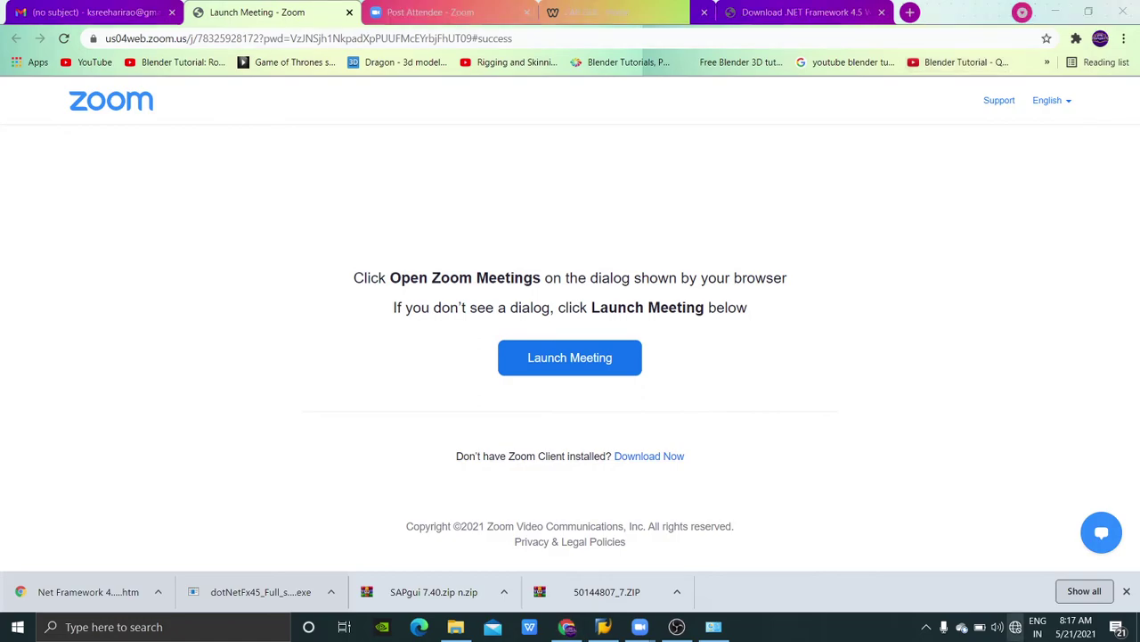
Step: Check the Wi-Fi status from the network tray, then switch back to the Gmail invitation tab
left_click(1015, 627)
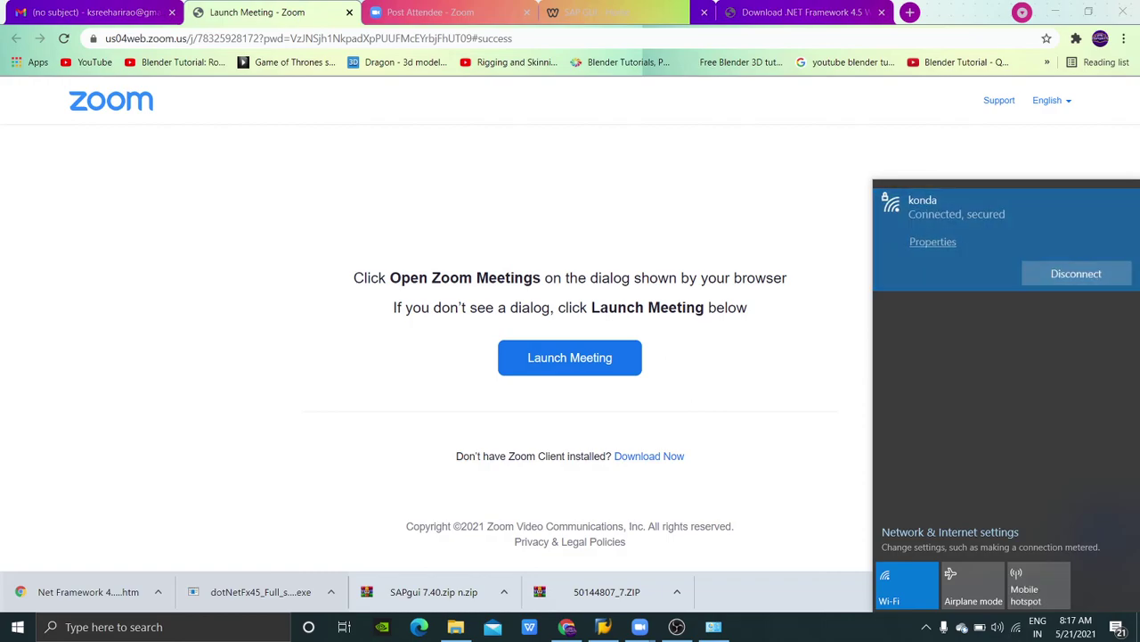
key("Escape")
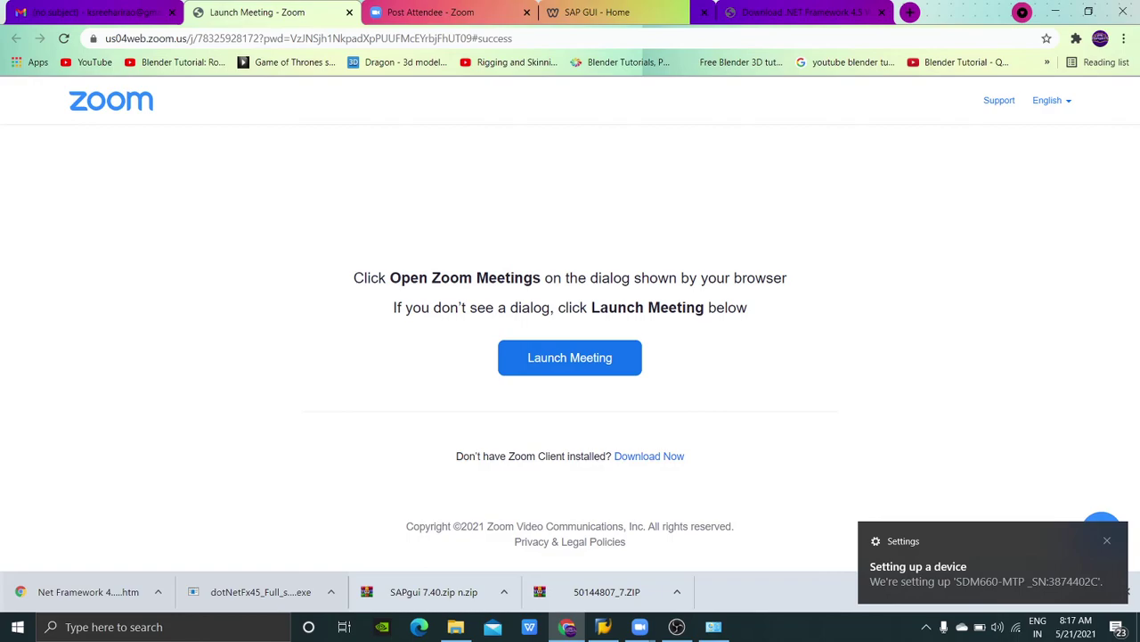
key("ctrl+1")
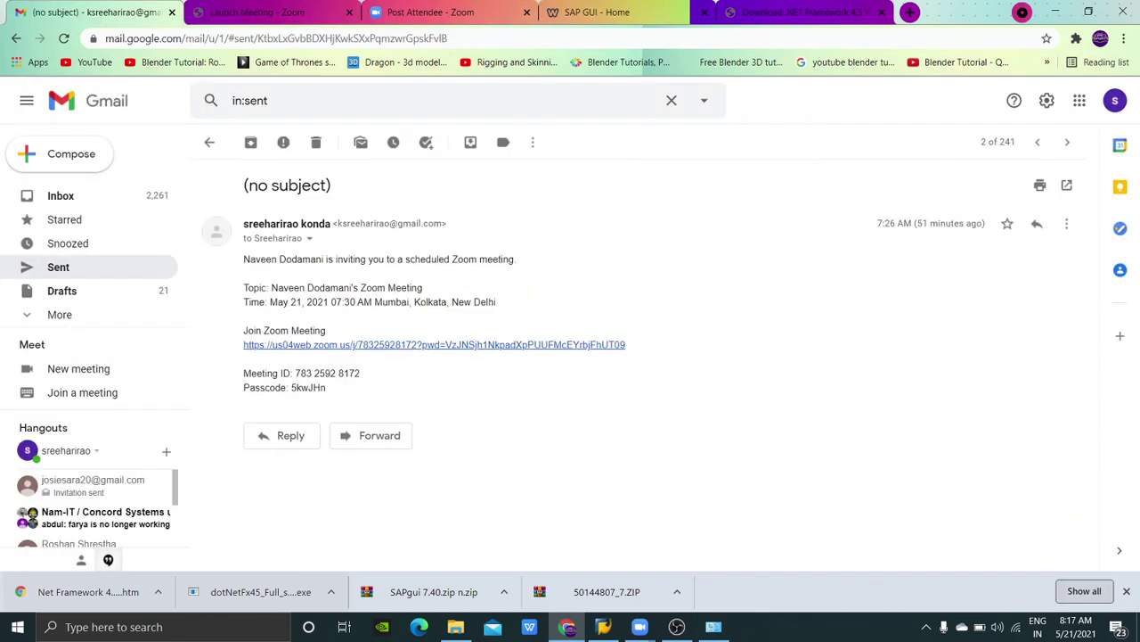